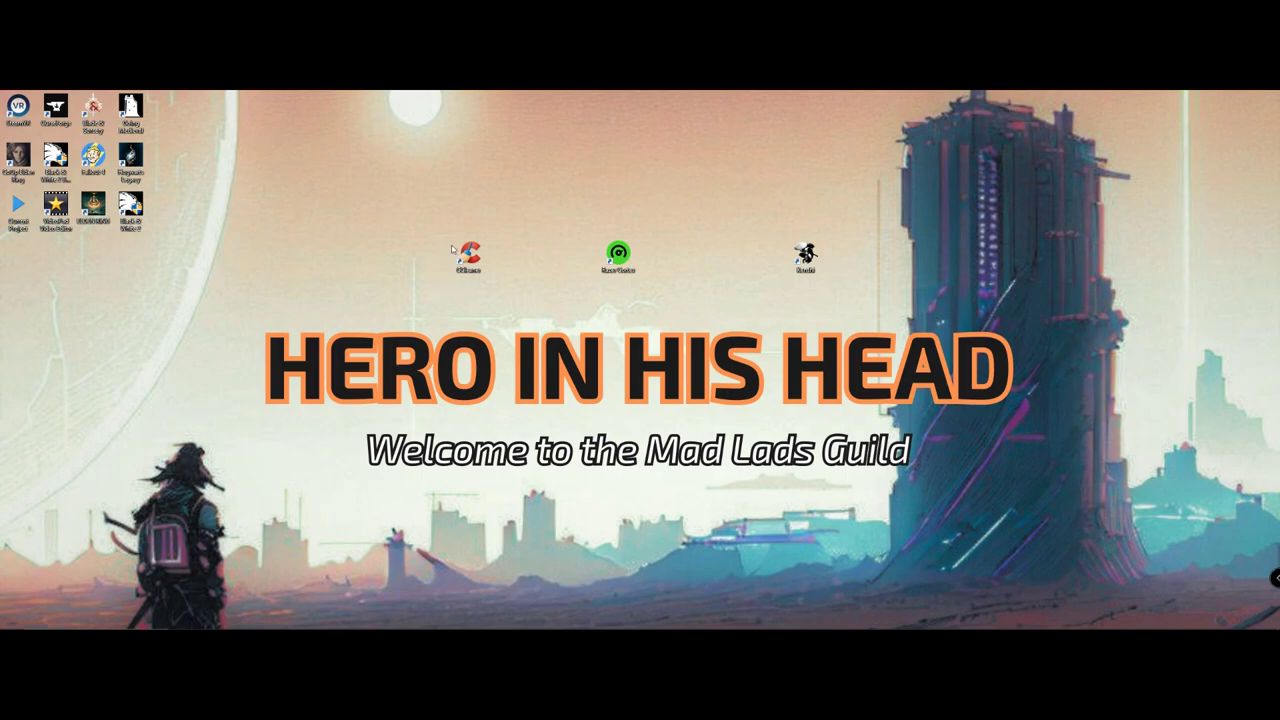
Open CCleaner, run a Health Check scan of the PC and fix the issues it finds
{"action": "left_click_drag", "start_coordinate": [440, 237], "coordinate": [436, 280]}
{"action": "double_click", "coordinate": [462, 273]}
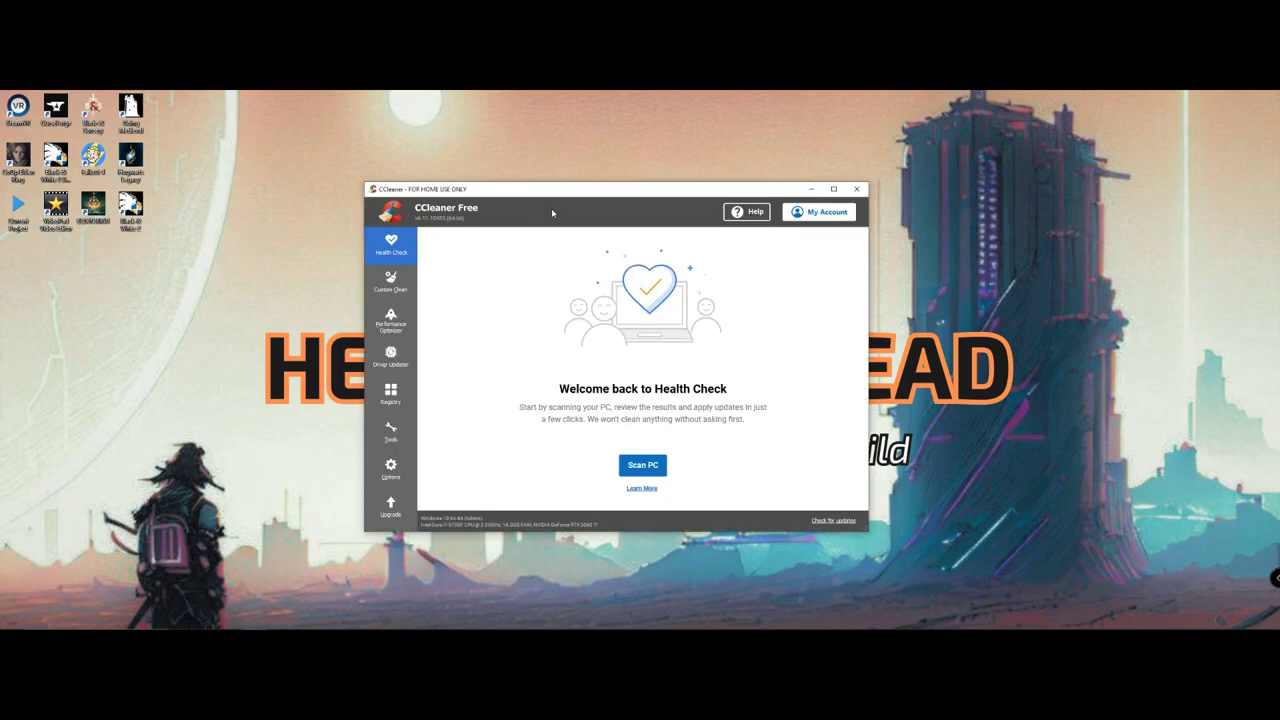
{"action": "left_click_drag", "start_coordinate": [544, 200], "coordinate": [701, 159]}
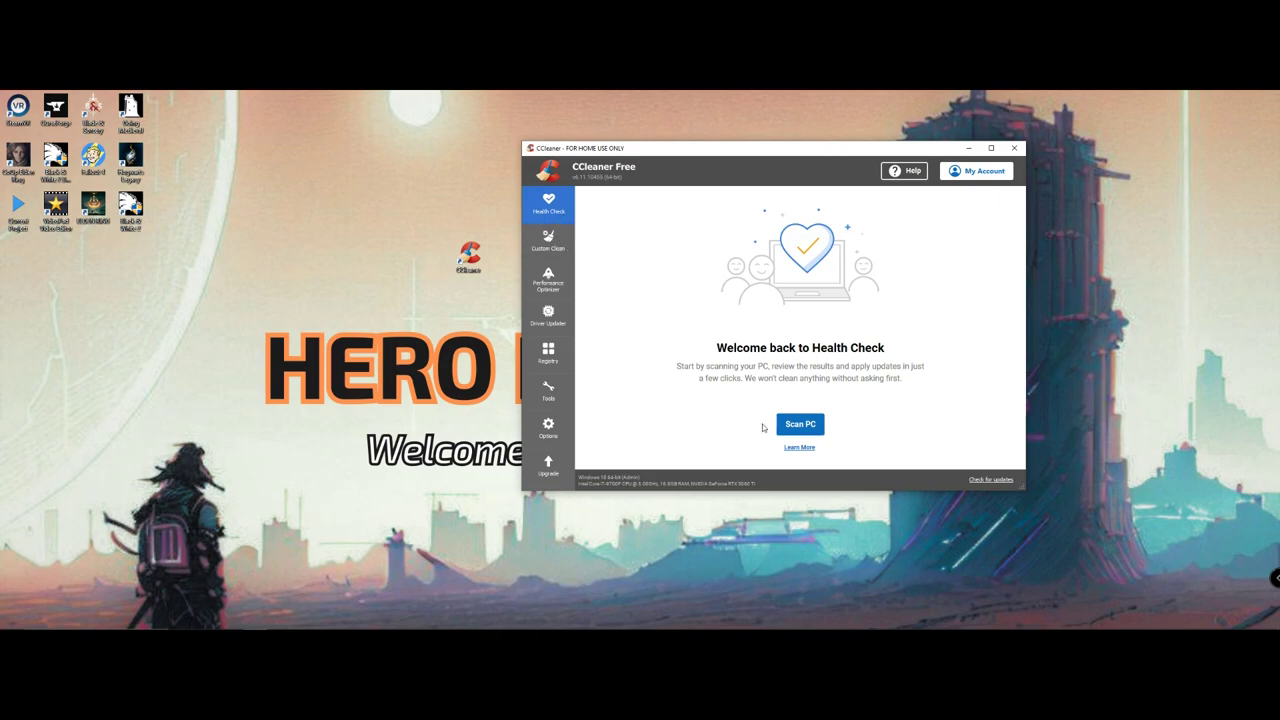
{"action": "left_click", "coordinate": [800, 424]}
{"action": "left_click", "coordinate": [738, 385]}
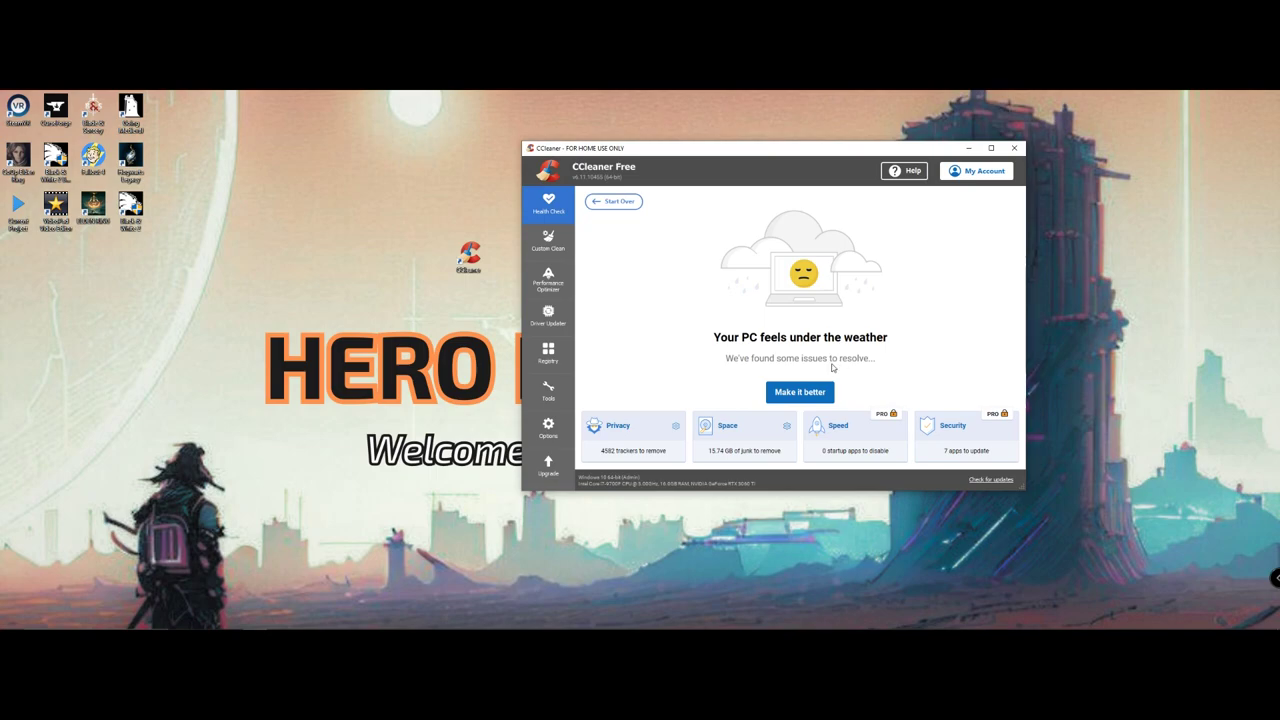
{"action": "left_click", "coordinate": [808, 394]}
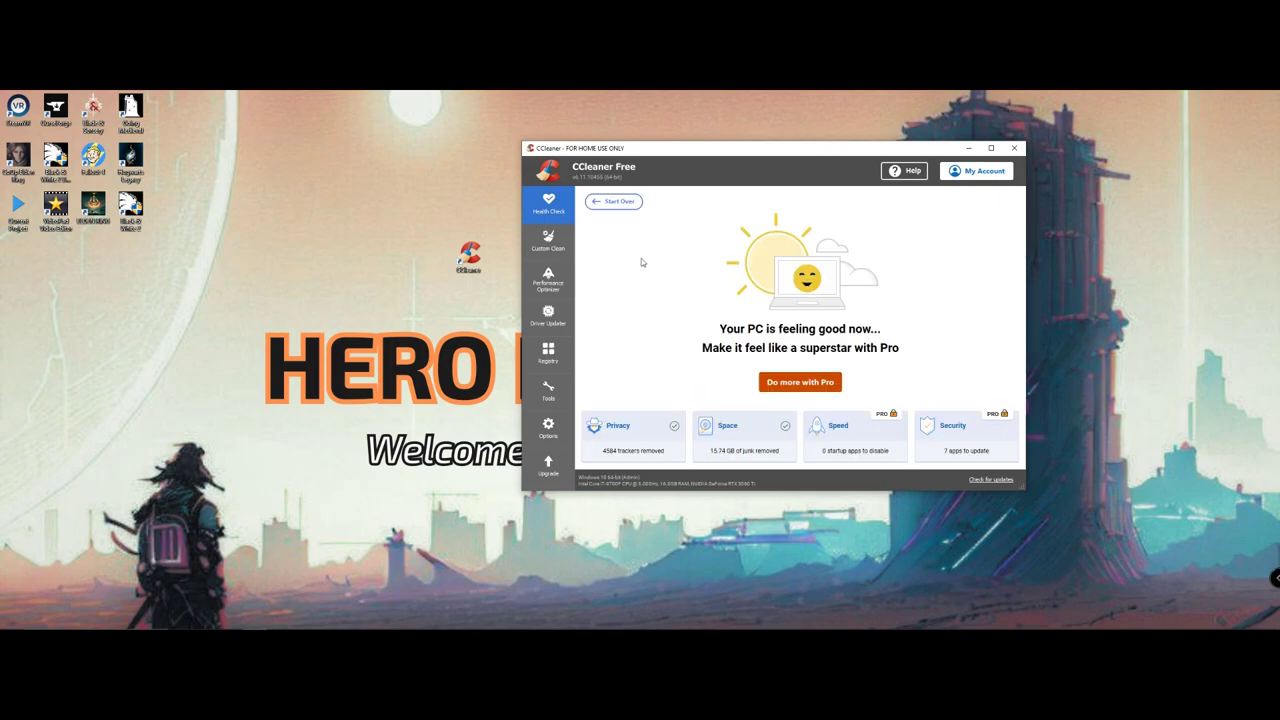
Analyze the PC with Custom Clean, run the cleaner and show the application cleaning options
{"action": "left_click", "coordinate": [548, 240]}
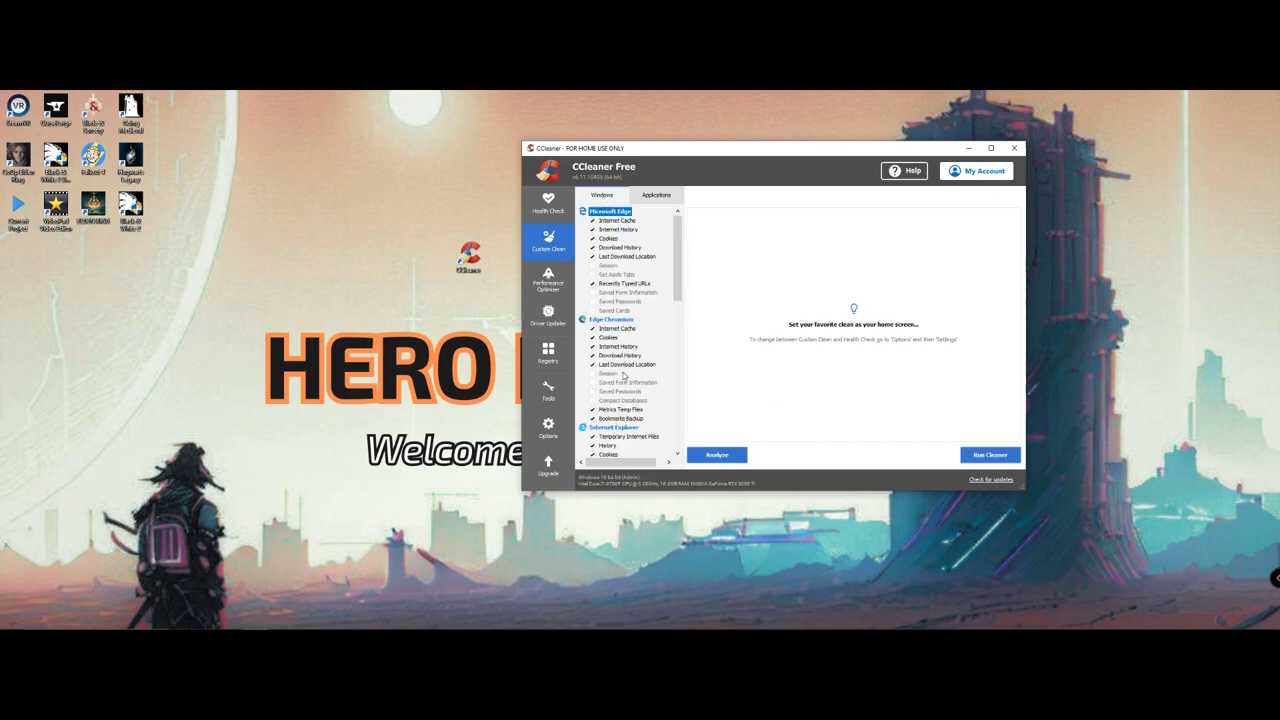
{"action": "scroll", "coordinate": [623, 375], "scroll_direction": "down", "scroll_amount": 5}
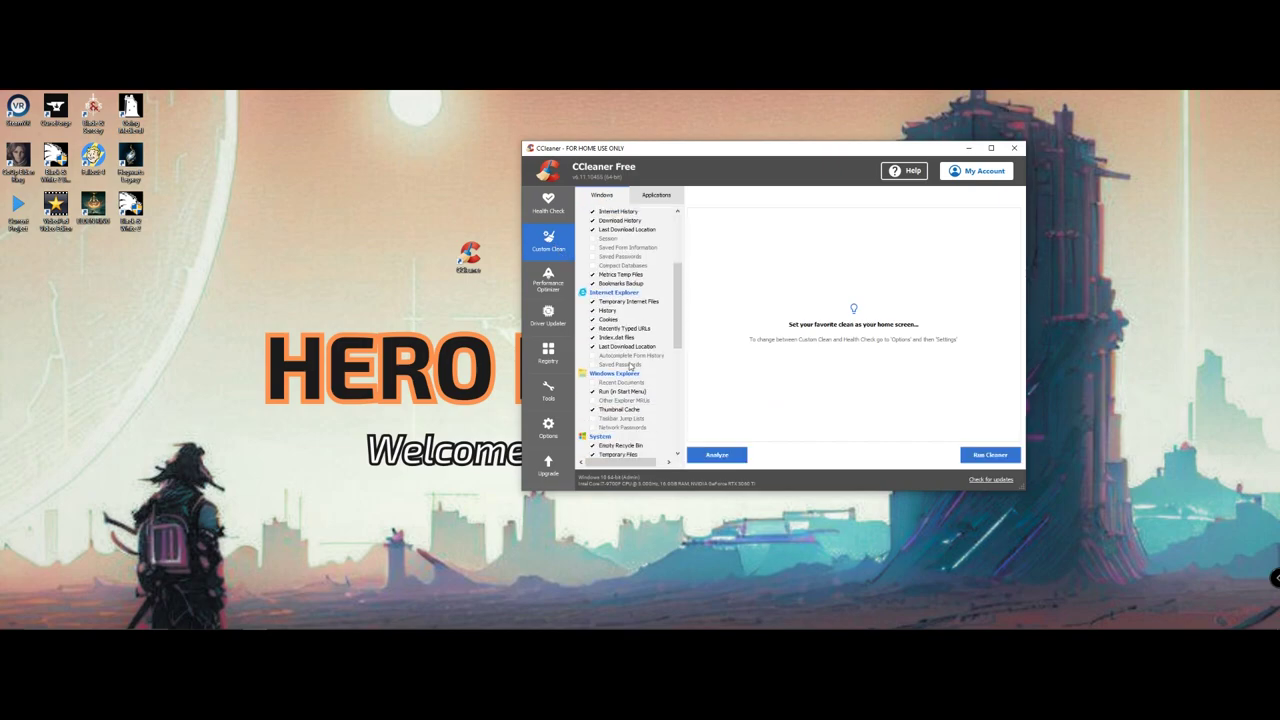
{"action": "scroll", "coordinate": [617, 346], "scroll_direction": "down", "scroll_amount": 2}
{"action": "scroll", "coordinate": [615, 343], "scroll_direction": "down", "scroll_amount": 5}
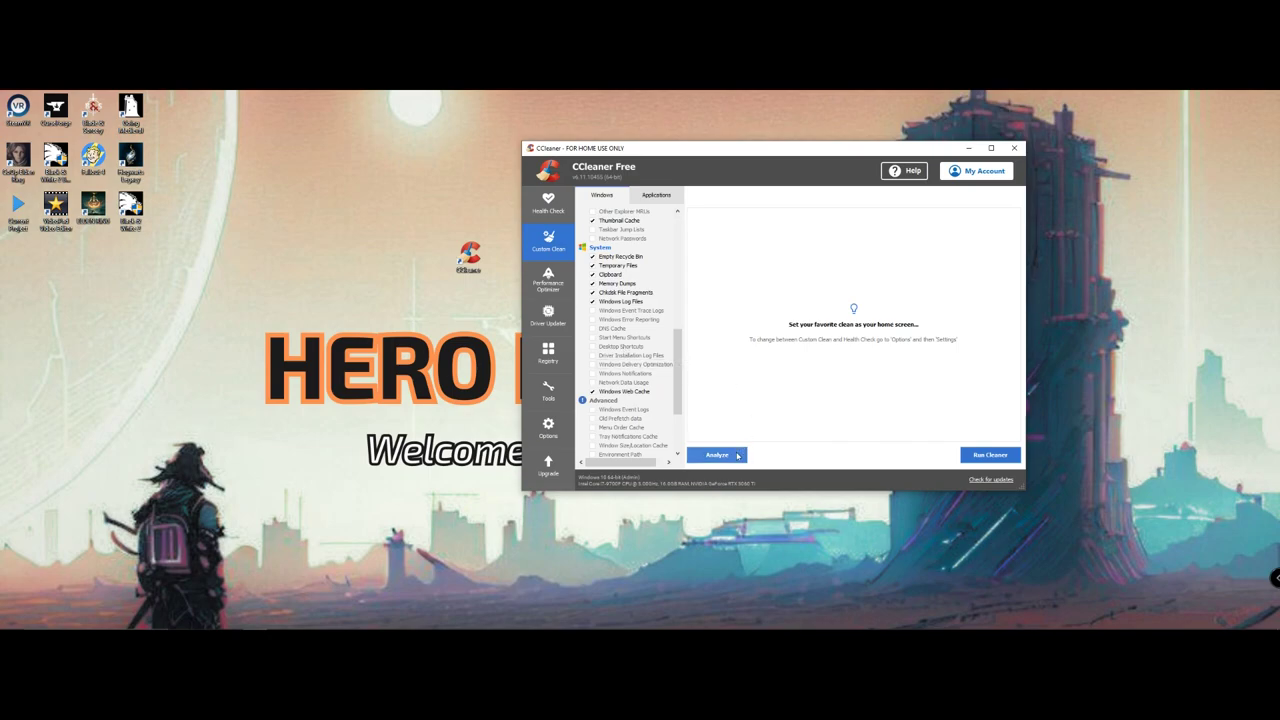
{"action": "left_click", "coordinate": [737, 452]}
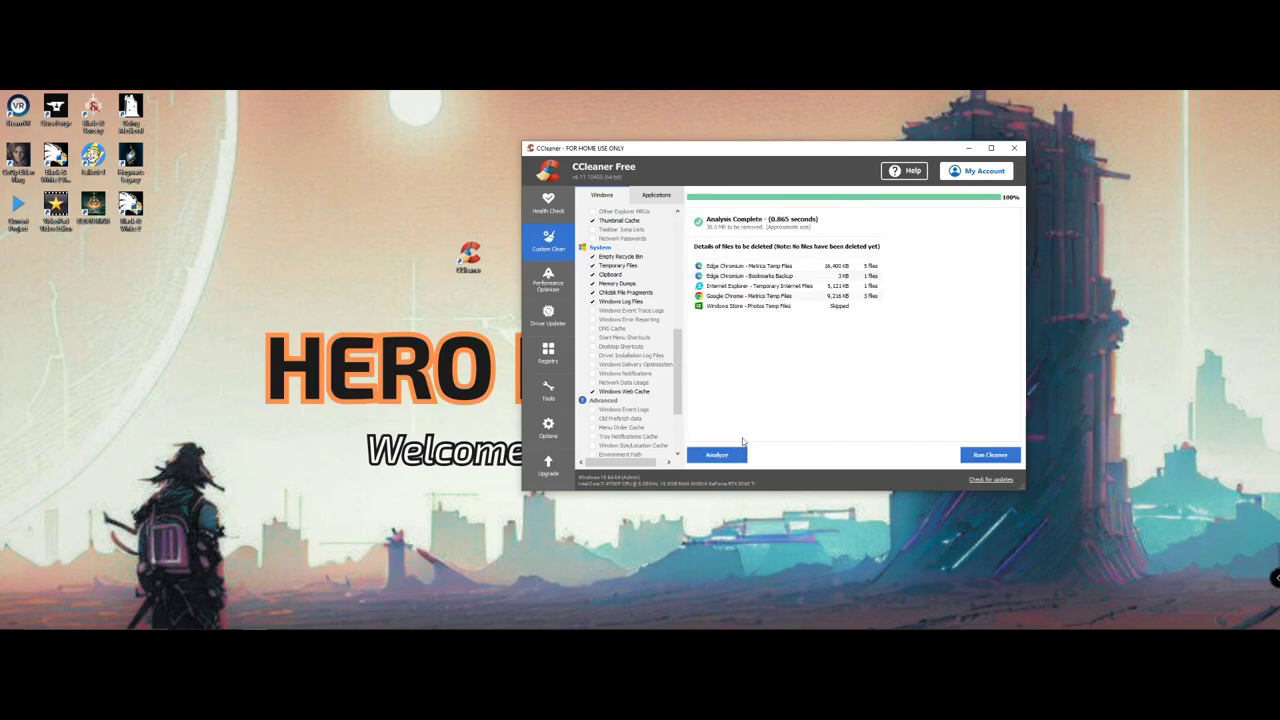
{"action": "left_click", "coordinate": [990, 455]}
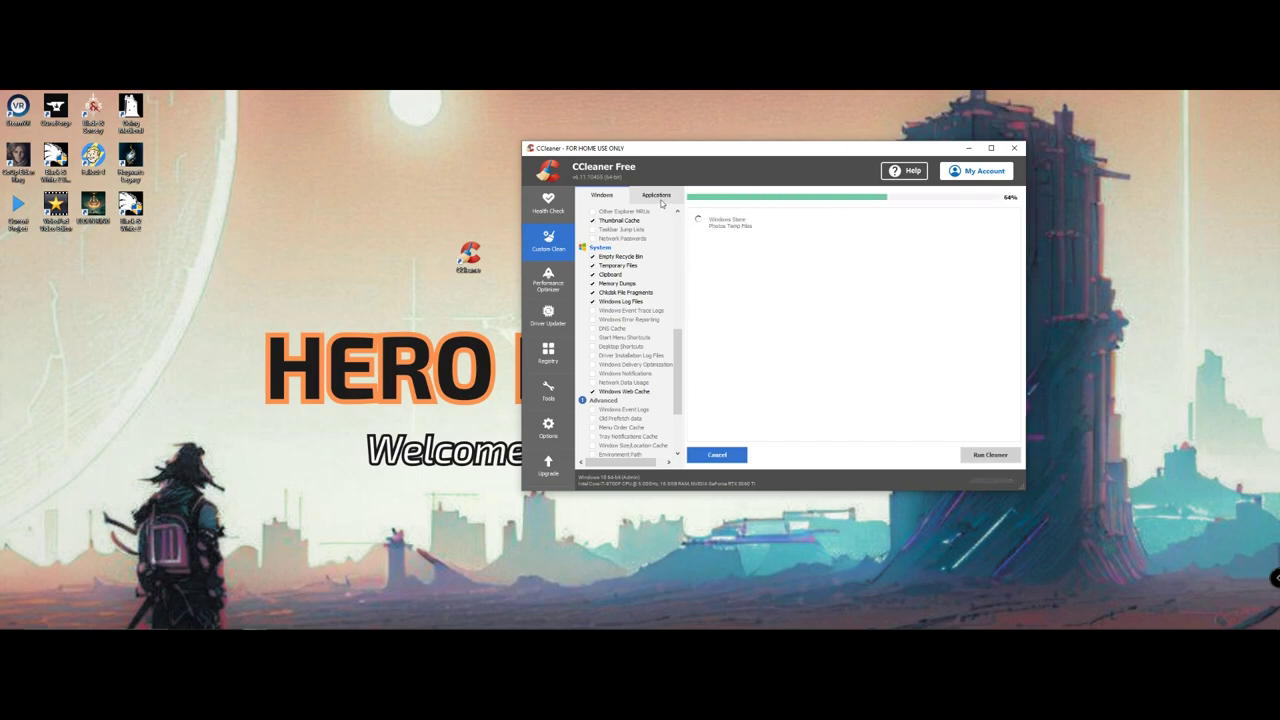
{"action": "left_click", "coordinate": [660, 200]}
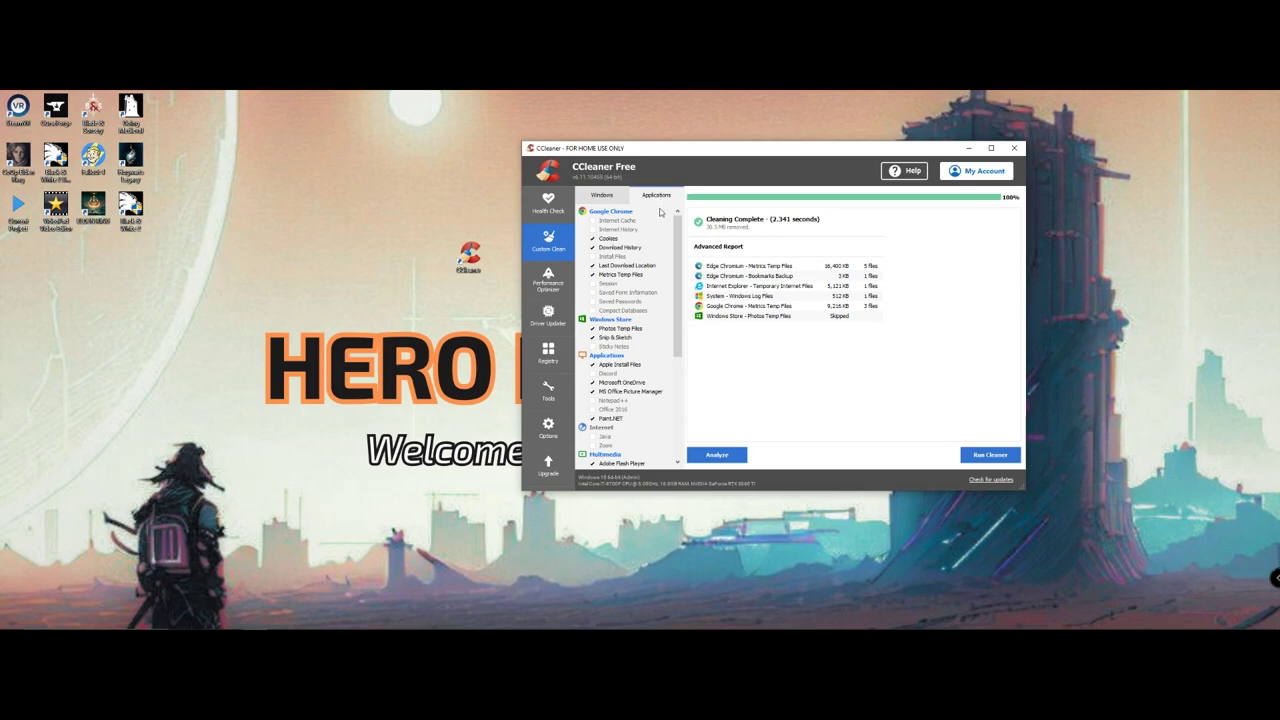
Scan the registry for issues with all categories included, and close CCleaner
{"action": "left_click", "coordinate": [549, 351]}
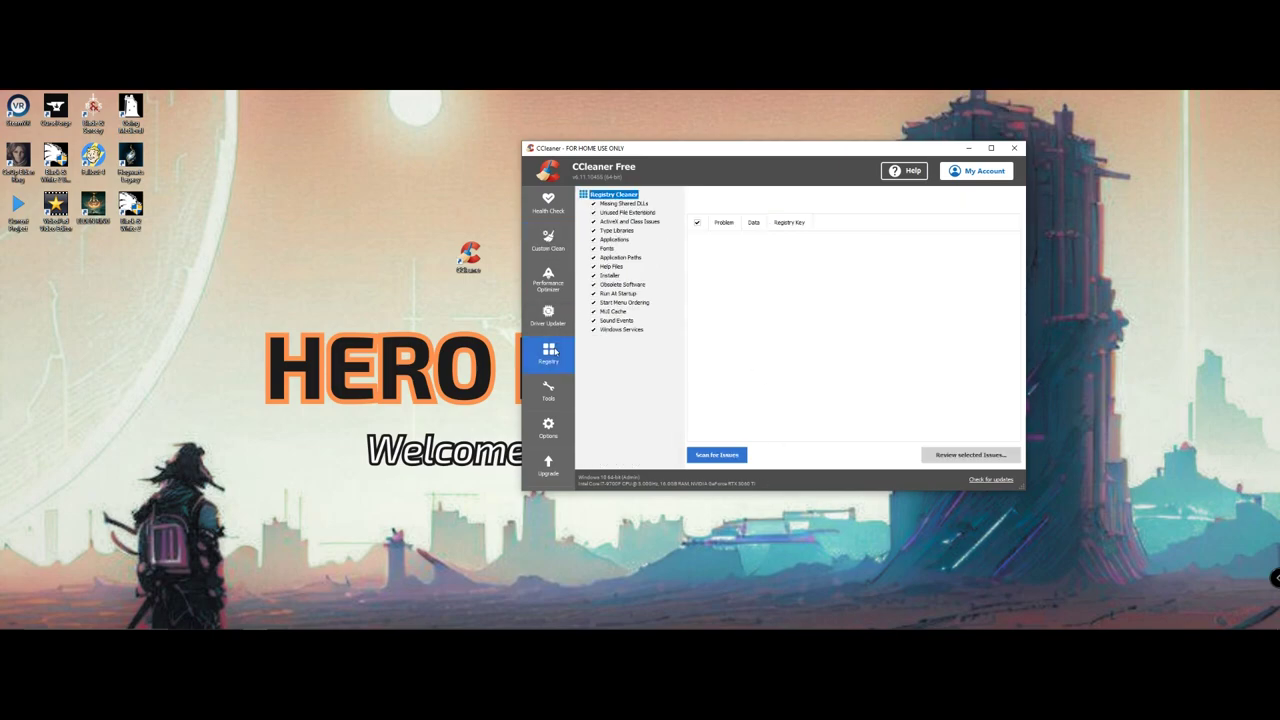
{"action": "left_click", "coordinate": [714, 455]}
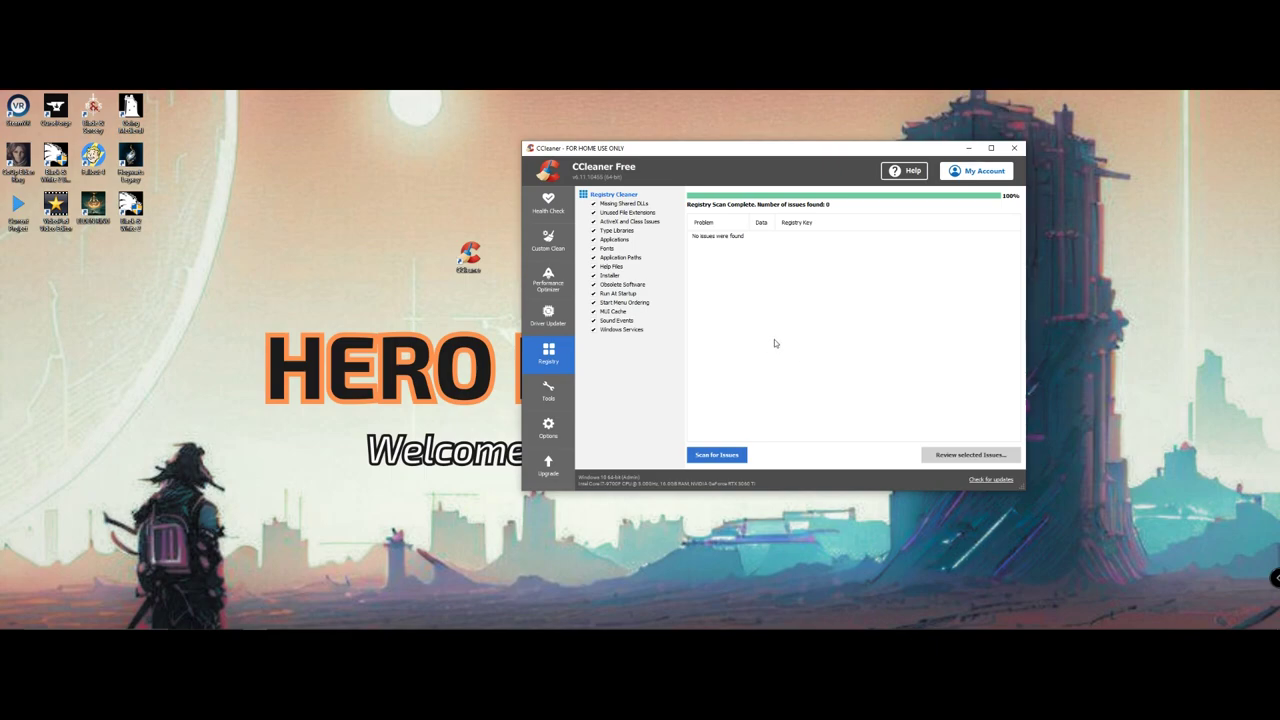
{"action": "key", "text": "alt+F4"}
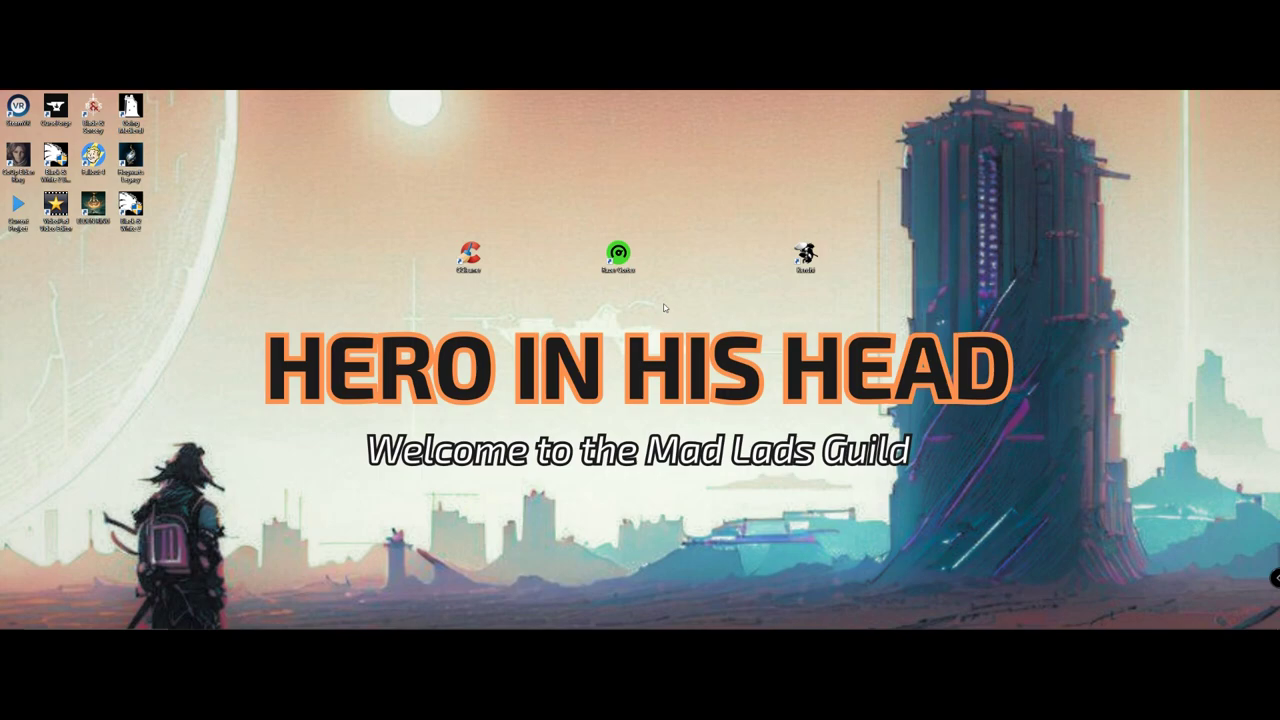
Open Razer Cortex and start a Game Booster boost
{"action": "double_click", "coordinate": [623, 269]}
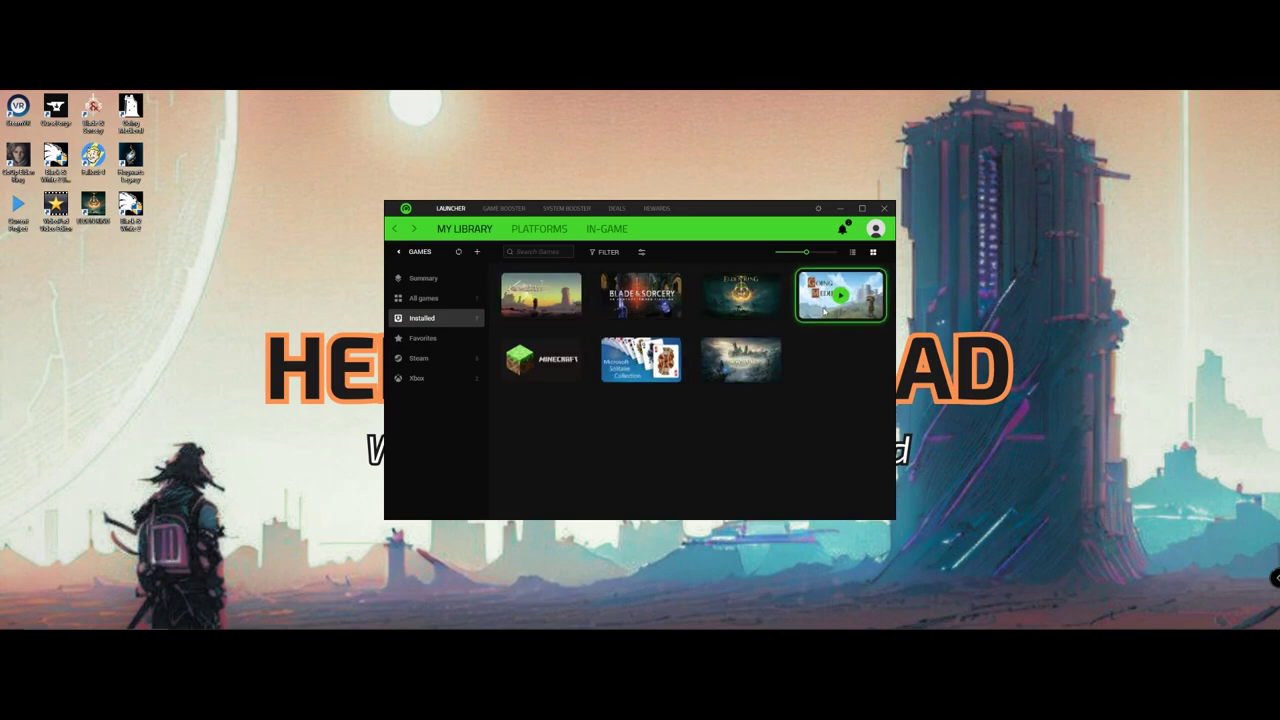
{"action": "left_click", "coordinate": [504, 208]}
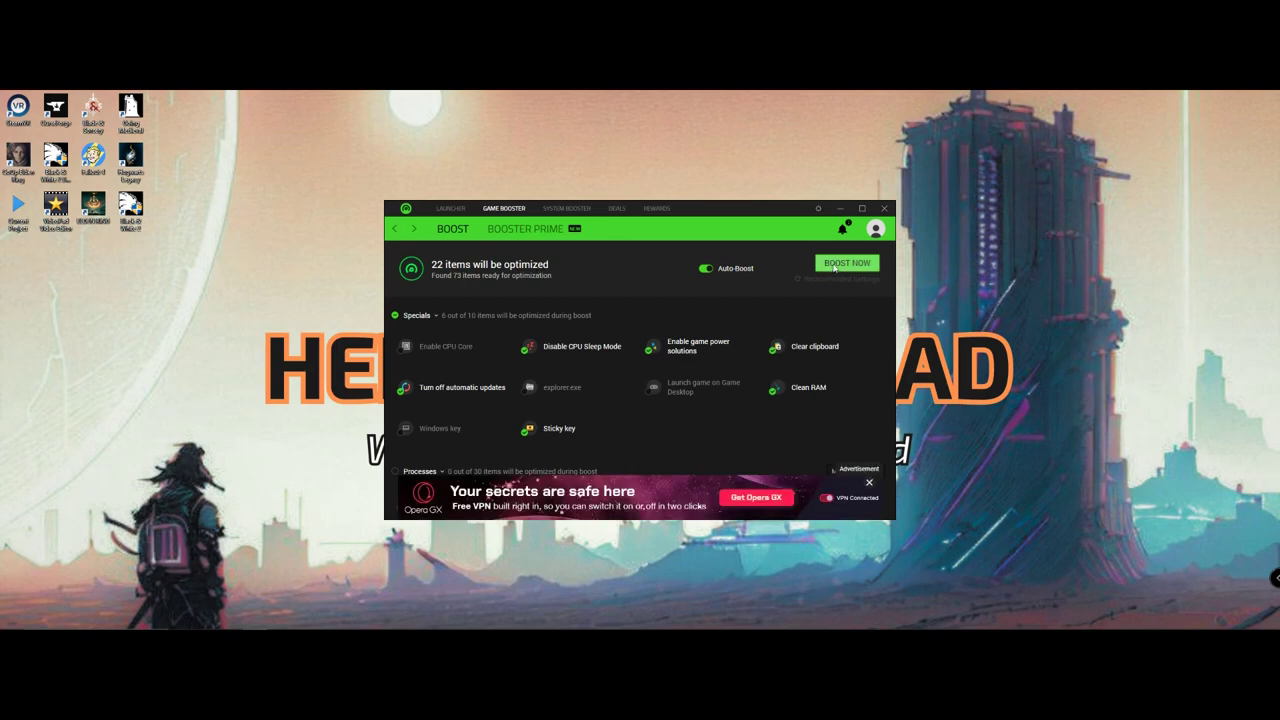
{"action": "left_click", "coordinate": [840, 266]}
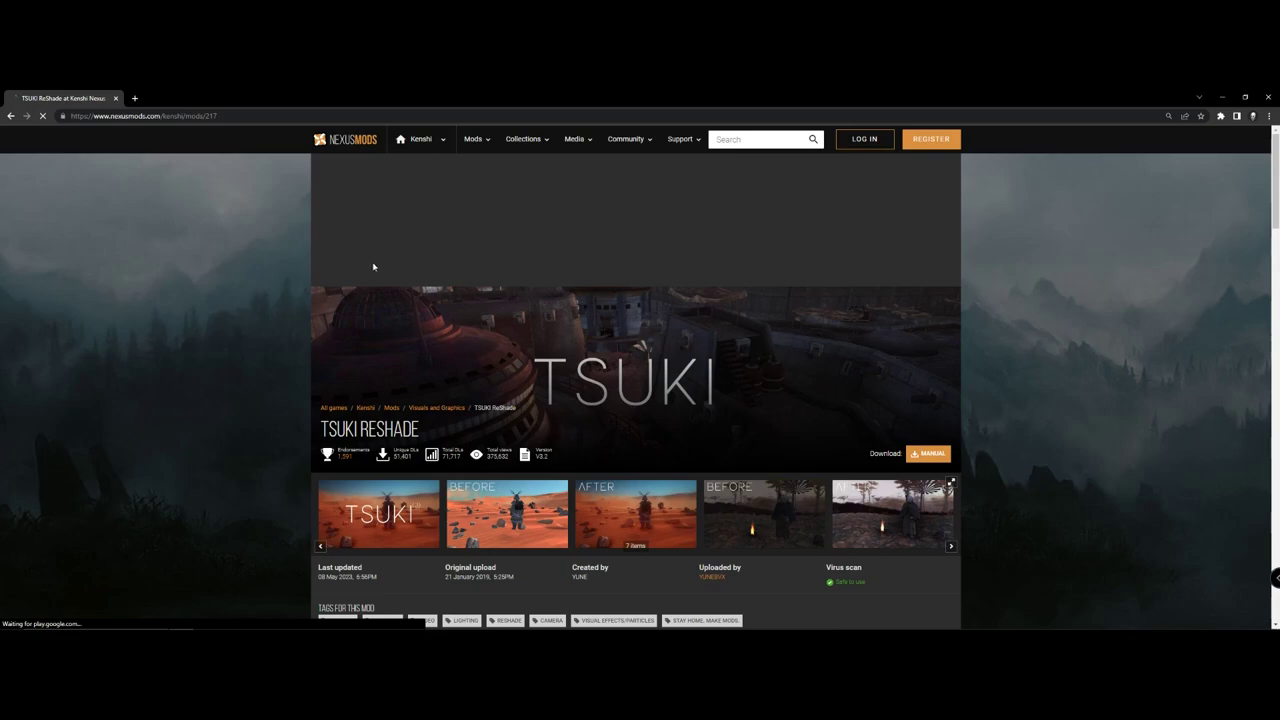
In the browser, examine the TSUKI ReShade page on Nexus Mods and its main, optional, miscellaneous and old files
{"action": "scroll", "coordinate": [301, 253], "scroll_direction": "down", "scroll_amount": 3}
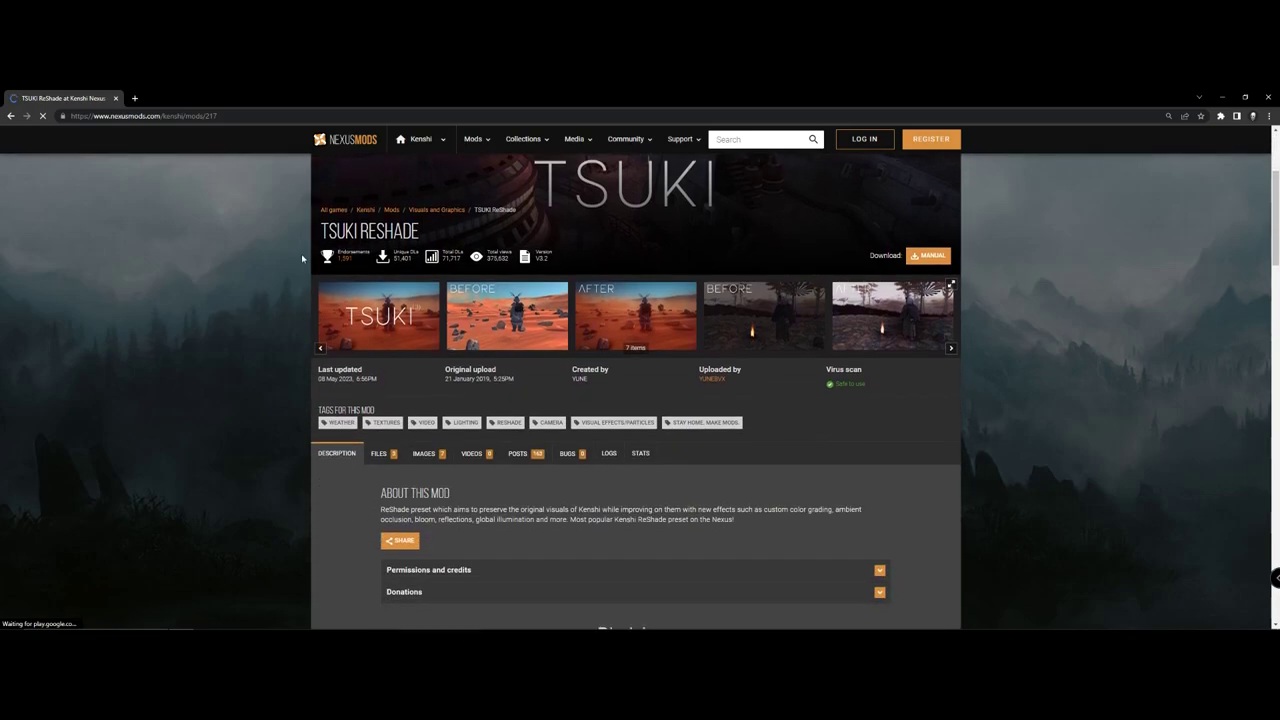
{"action": "scroll", "coordinate": [290, 245], "scroll_direction": "up", "scroll_amount": 1}
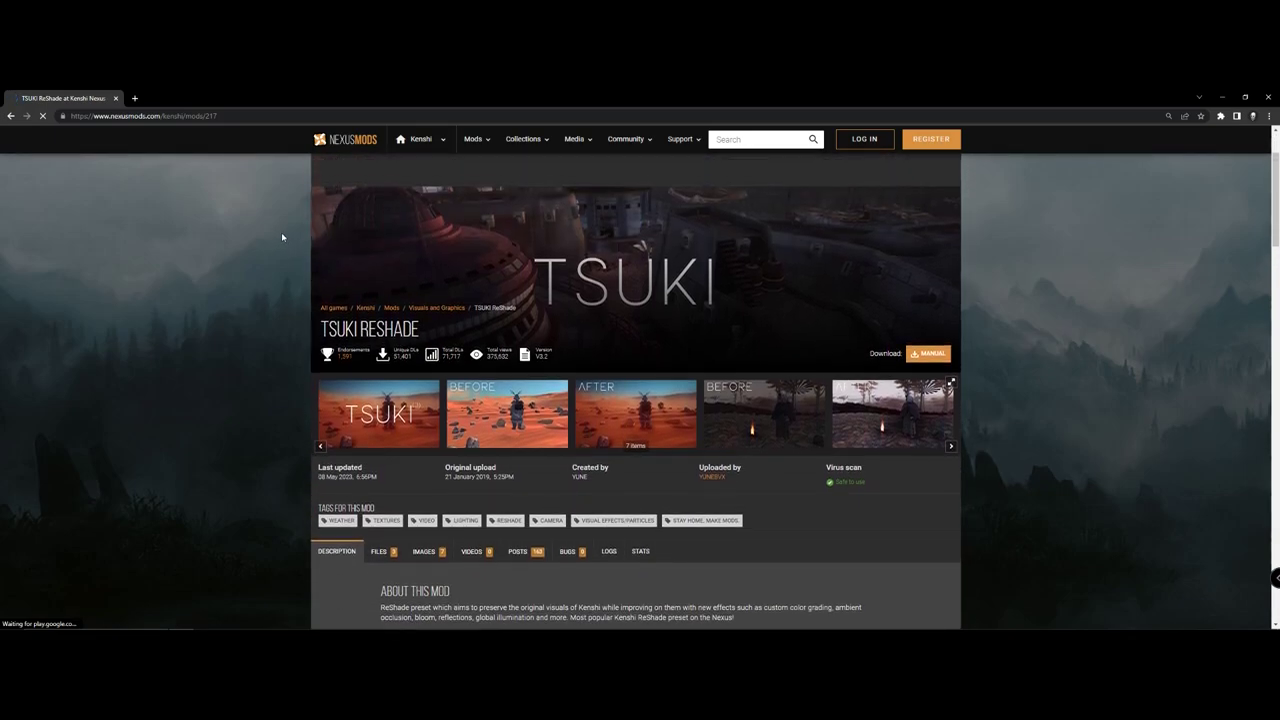
{"action": "scroll", "coordinate": [269, 213], "scroll_direction": "down", "scroll_amount": 5}
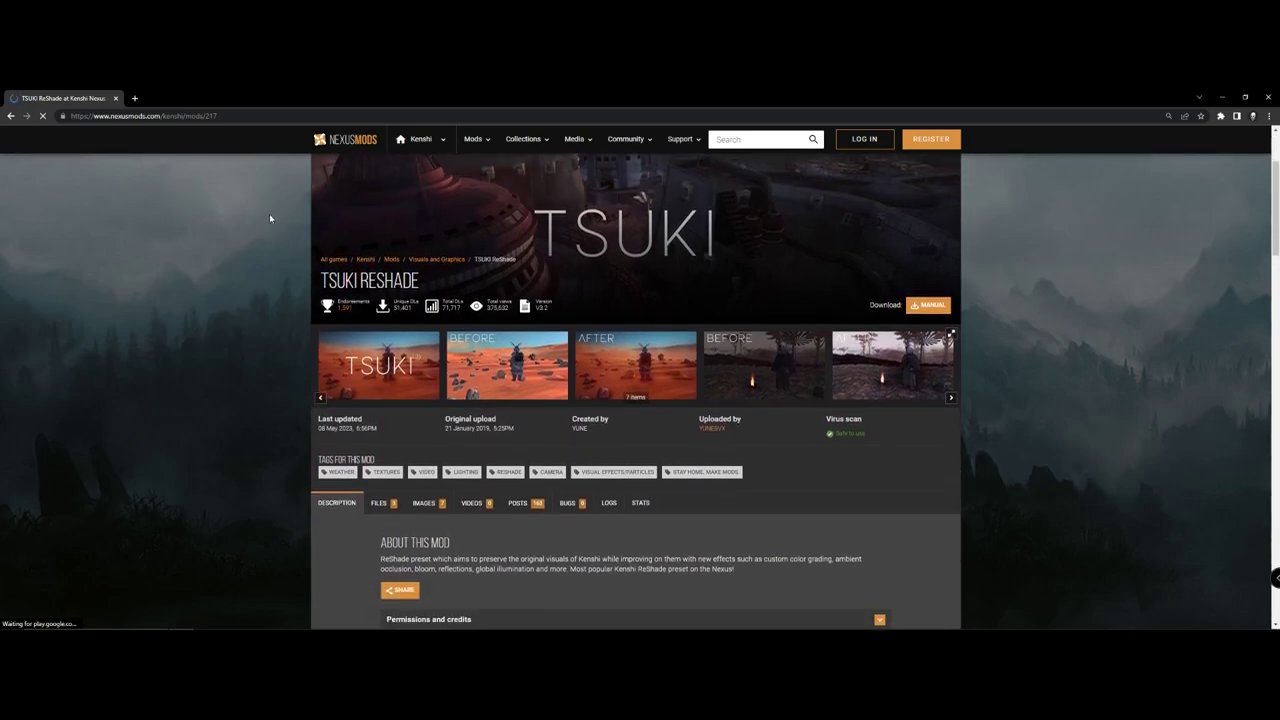
{"action": "left_click", "coordinate": [392, 207]}
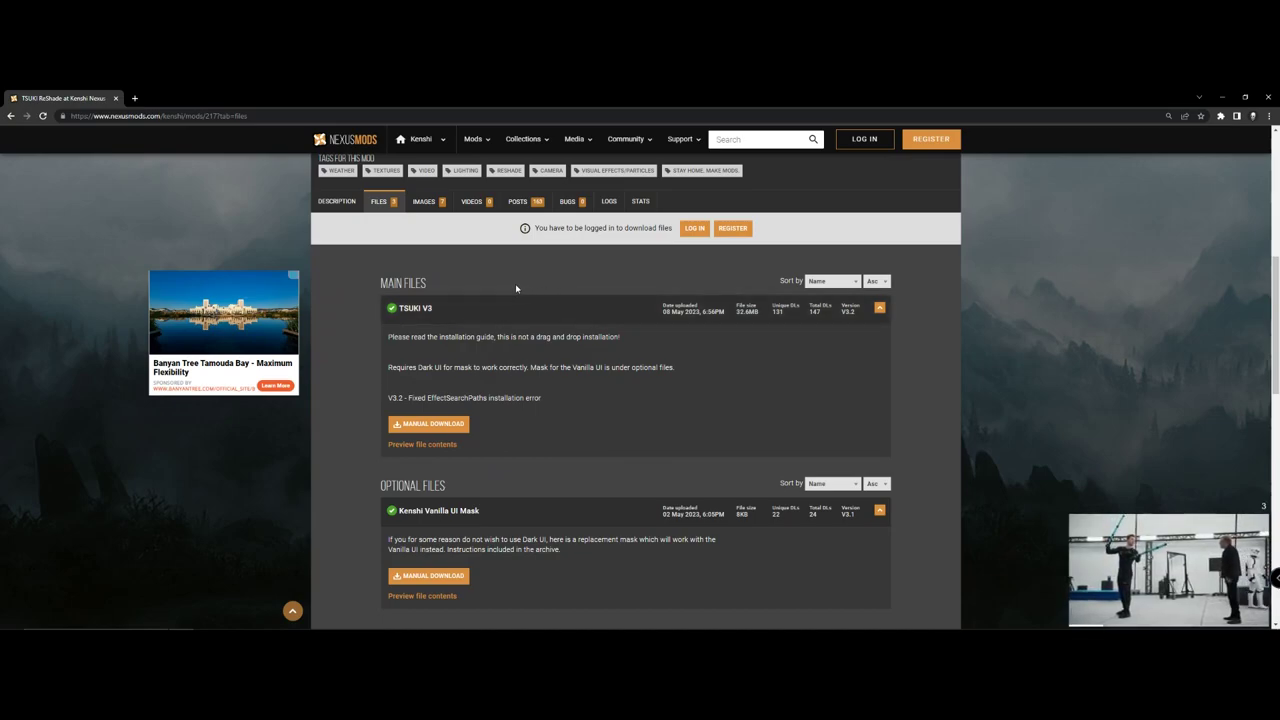
{"action": "scroll", "coordinate": [527, 289], "scroll_direction": "down", "scroll_amount": 3}
{"action": "scroll", "coordinate": [650, 345], "scroll_direction": "down", "scroll_amount": 1}
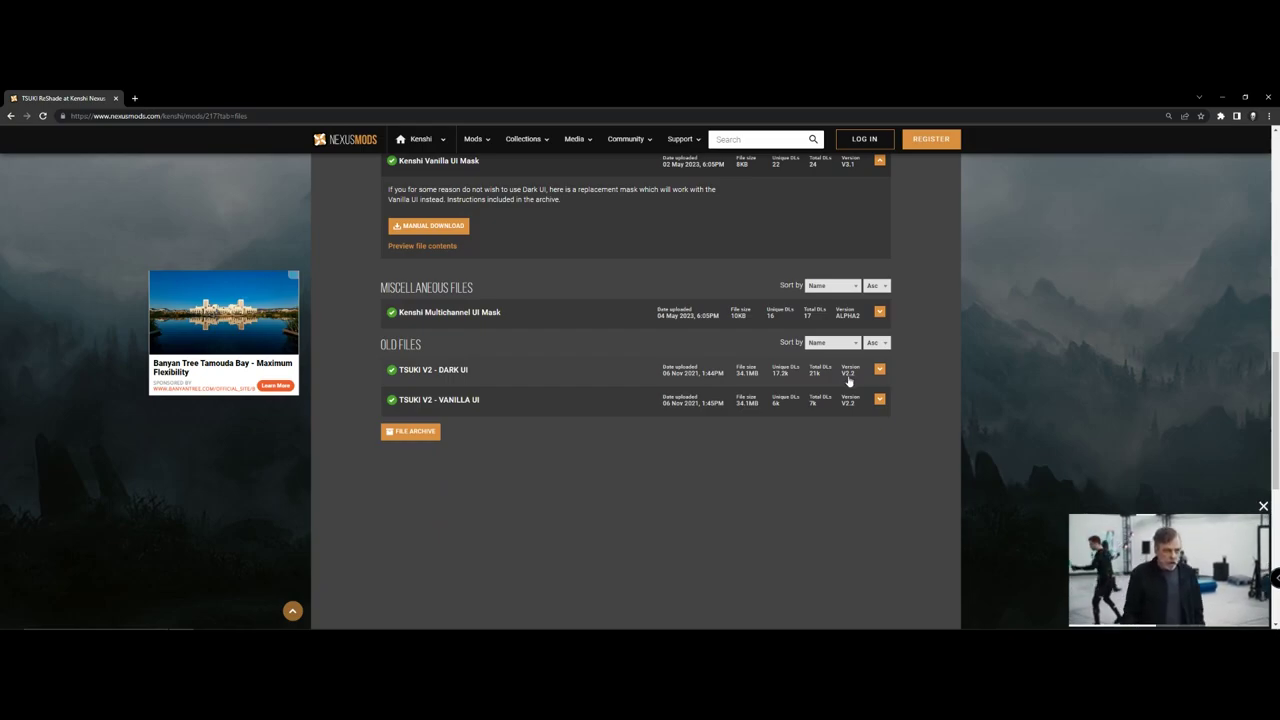
{"action": "scroll", "coordinate": [560, 330], "scroll_direction": "up", "scroll_amount": 3}
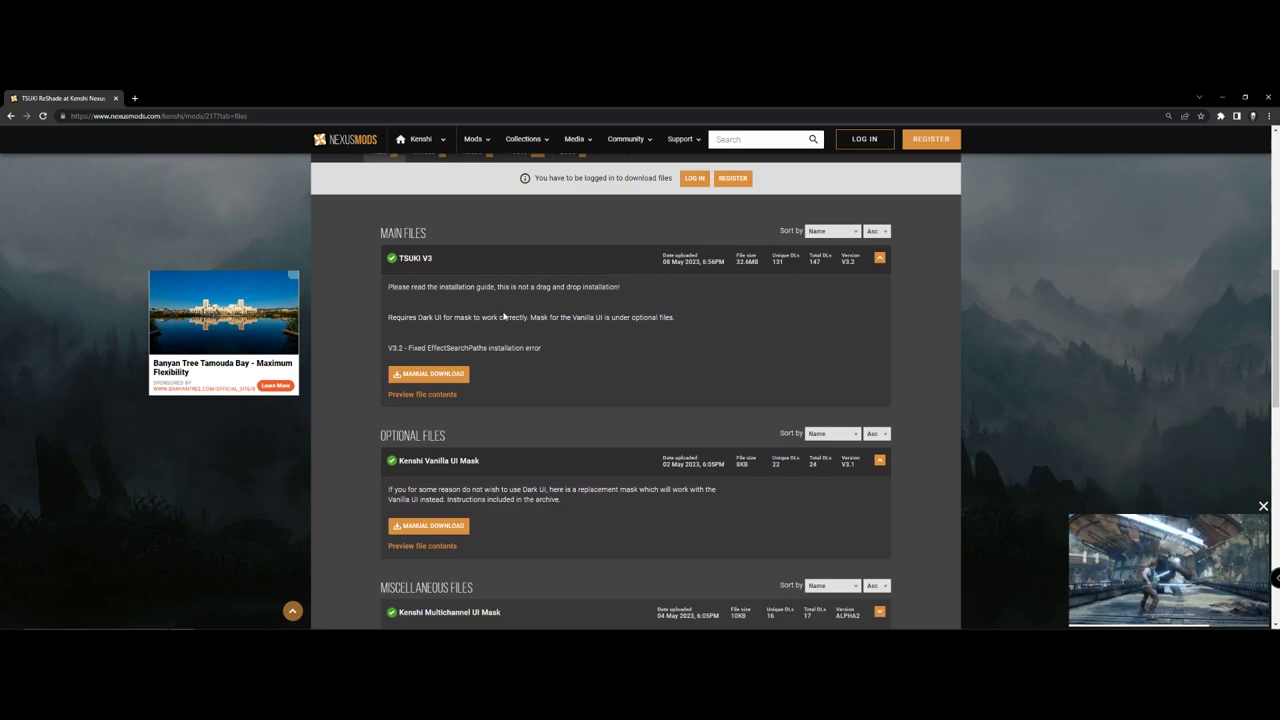
{"action": "scroll", "coordinate": [450, 312], "scroll_direction": "up", "scroll_amount": 2}
Read the TSUKI ReShade description, including its disclaimer, recommended mods and installation instructions
{"action": "left_click", "coordinate": [337, 301]}
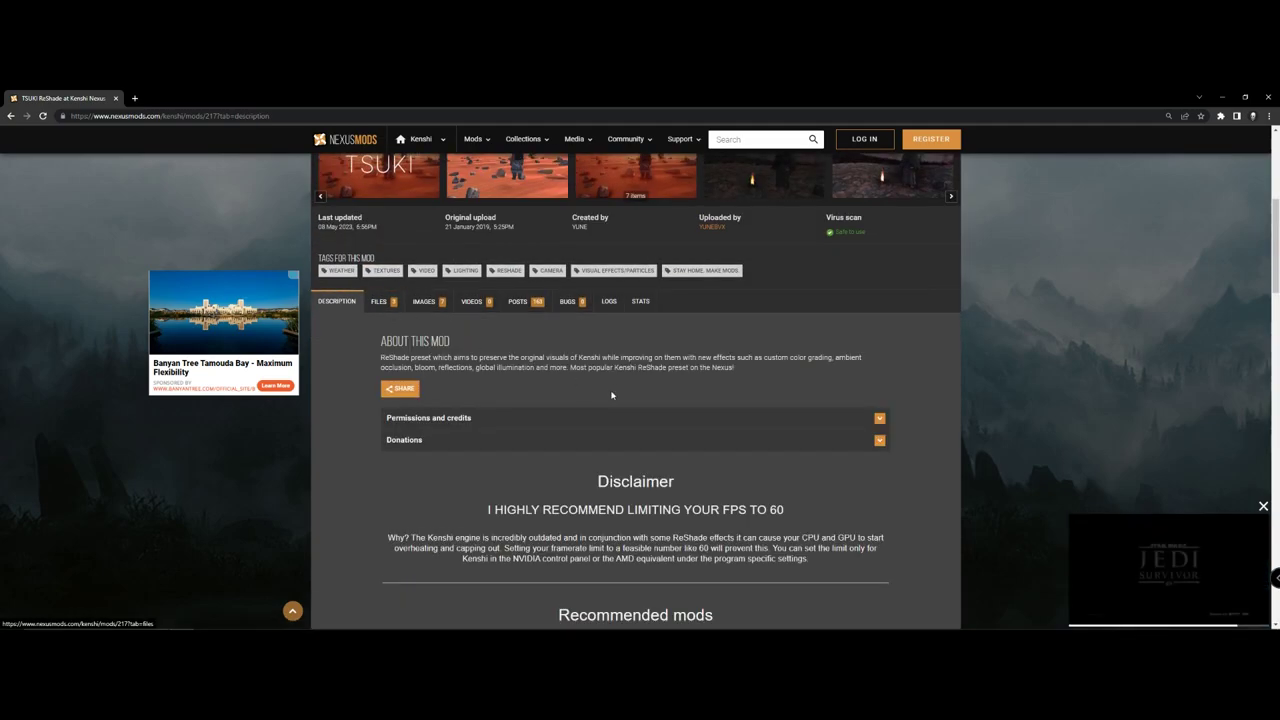
{"action": "scroll", "coordinate": [570, 355], "scroll_direction": "down", "scroll_amount": 3}
{"action": "scroll", "coordinate": [570, 355], "scroll_direction": "down", "scroll_amount": 3}
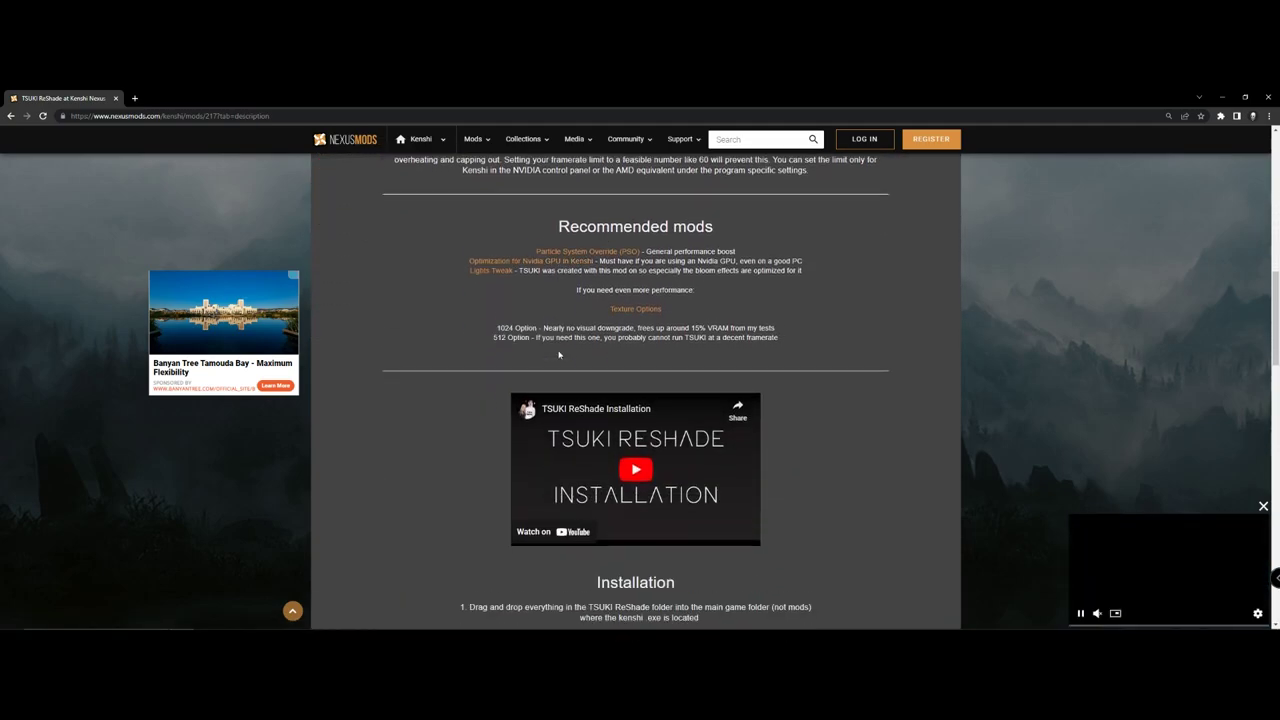
{"action": "scroll", "coordinate": [570, 335], "scroll_direction": "down", "scroll_amount": 1}
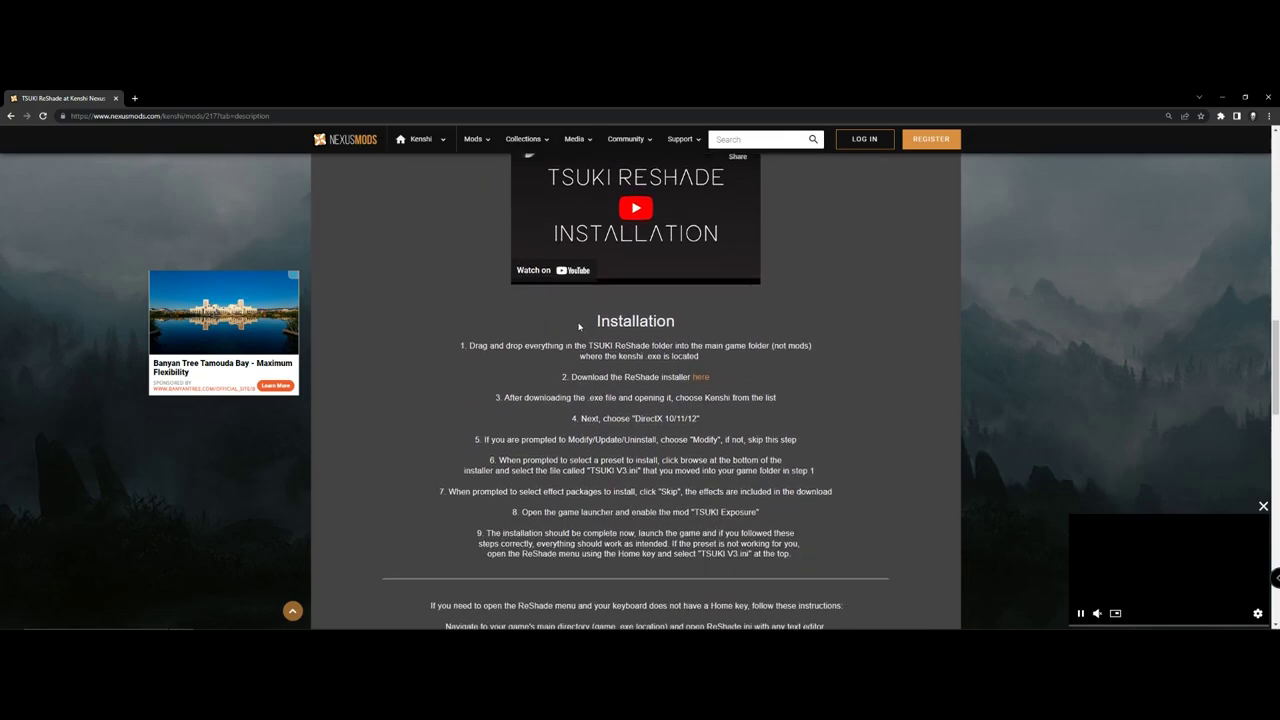
{"action": "left_click_drag", "start_coordinate": [462, 344], "coordinate": [800, 451]}
{"action": "scroll", "coordinate": [804, 400], "scroll_direction": "down", "scroll_amount": 2}
{"action": "left_click", "coordinate": [612, 245]}
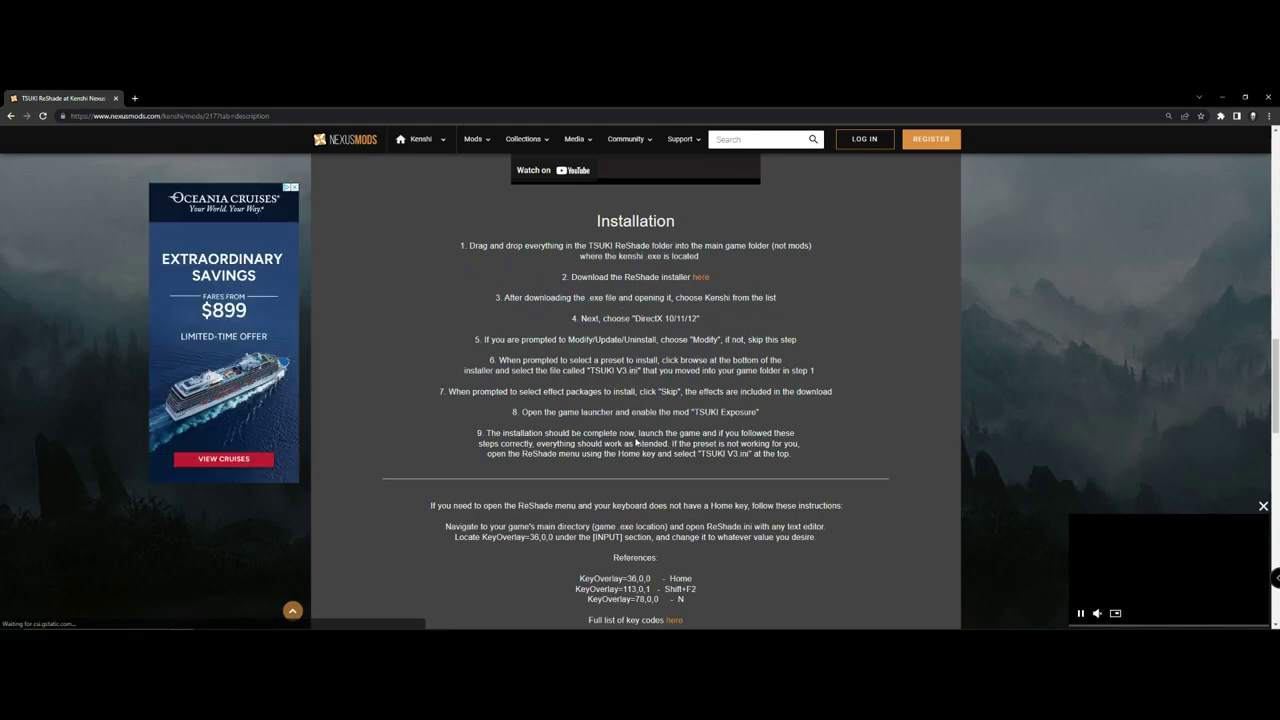
{"action": "scroll", "coordinate": [645, 424], "scroll_direction": "down", "scroll_amount": 3}
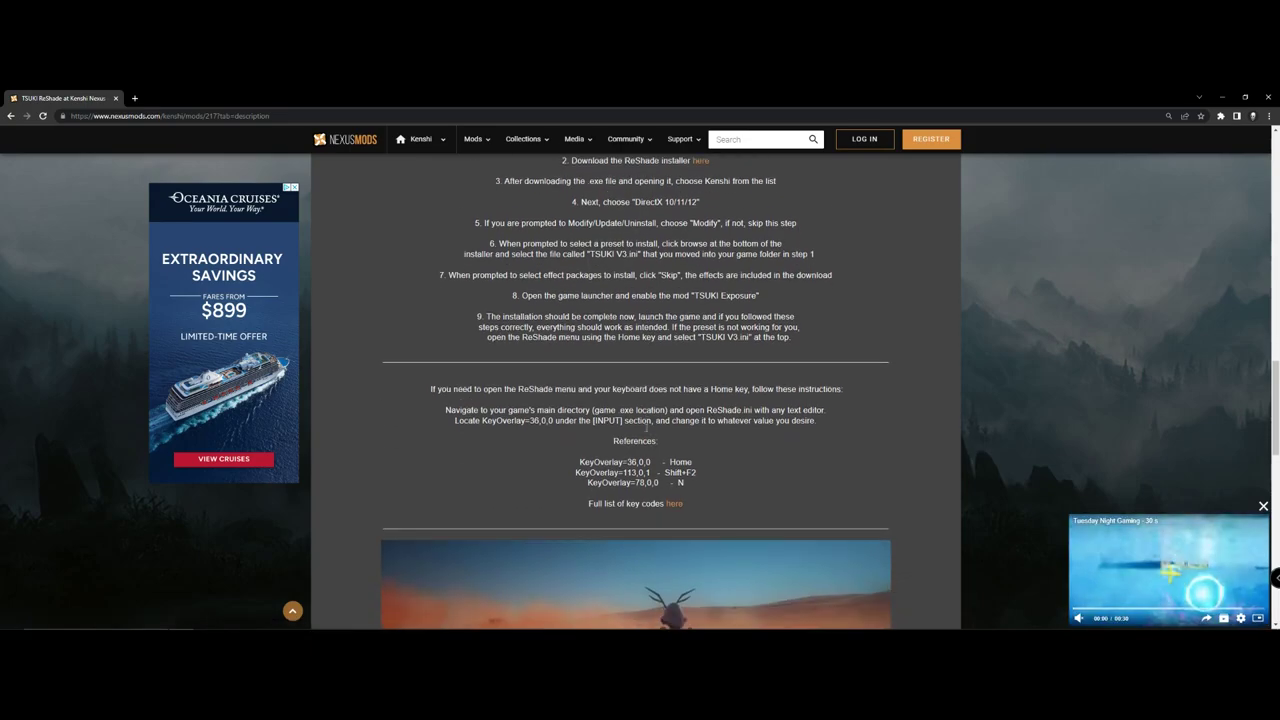
{"action": "scroll", "coordinate": [644, 423], "scroll_direction": "up", "scroll_amount": 8}
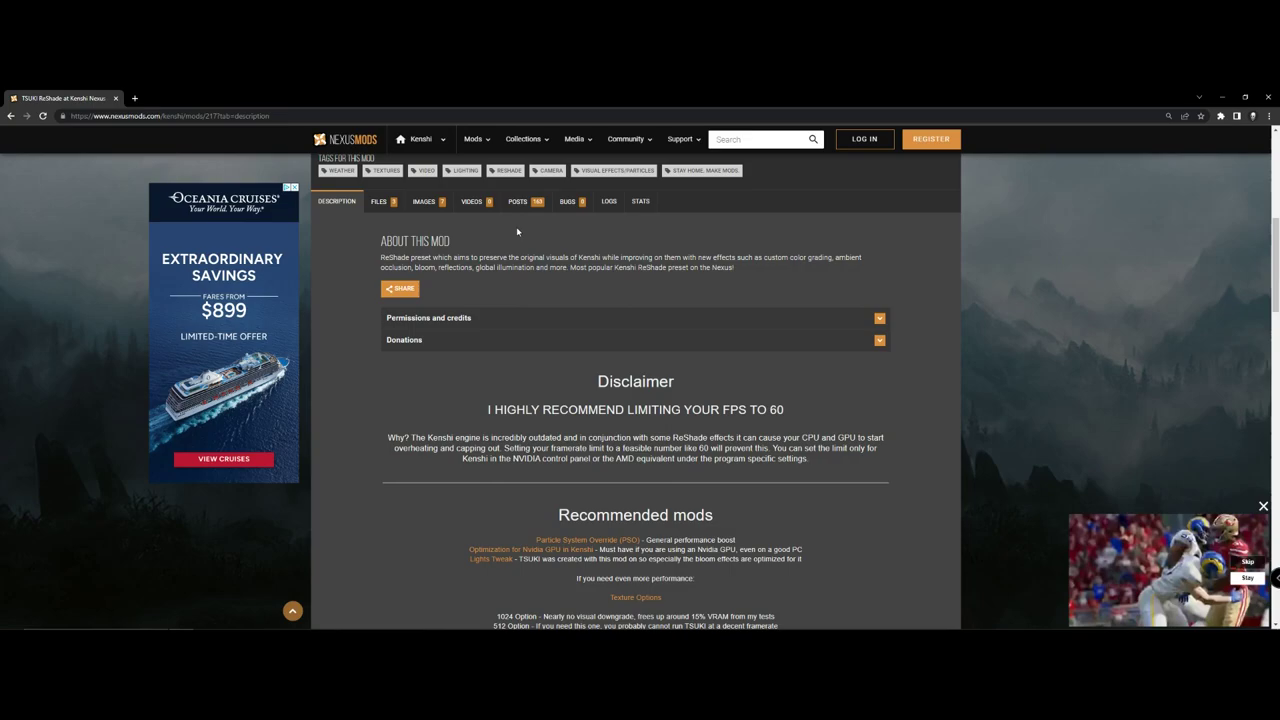
Review the recommended mods and installation sections again, and close the floating video ad
{"action": "scroll", "coordinate": [520, 231], "scroll_direction": "down", "scroll_amount": 1}
{"action": "scroll", "coordinate": [510, 238], "scroll_direction": "down", "scroll_amount": 2}
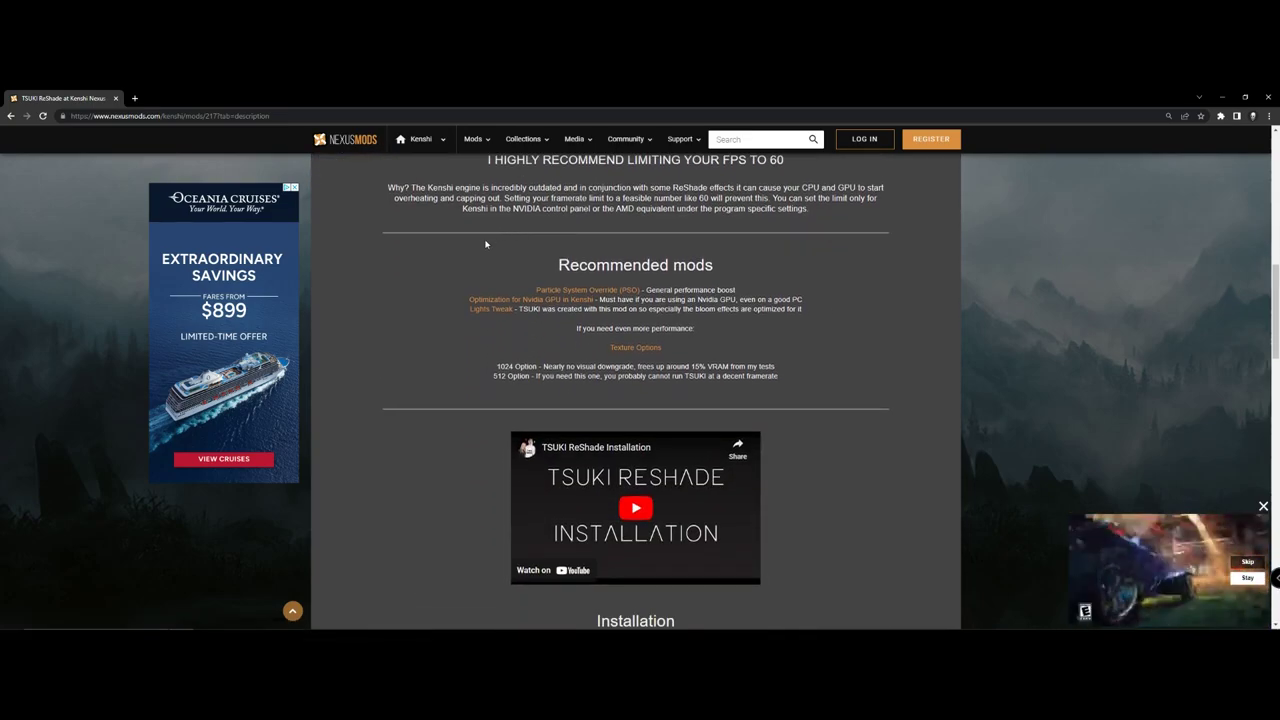
{"action": "scroll", "coordinate": [473, 248], "scroll_direction": "down", "scroll_amount": 1}
{"action": "scroll", "coordinate": [473, 248], "scroll_direction": "down", "scroll_amount": 2}
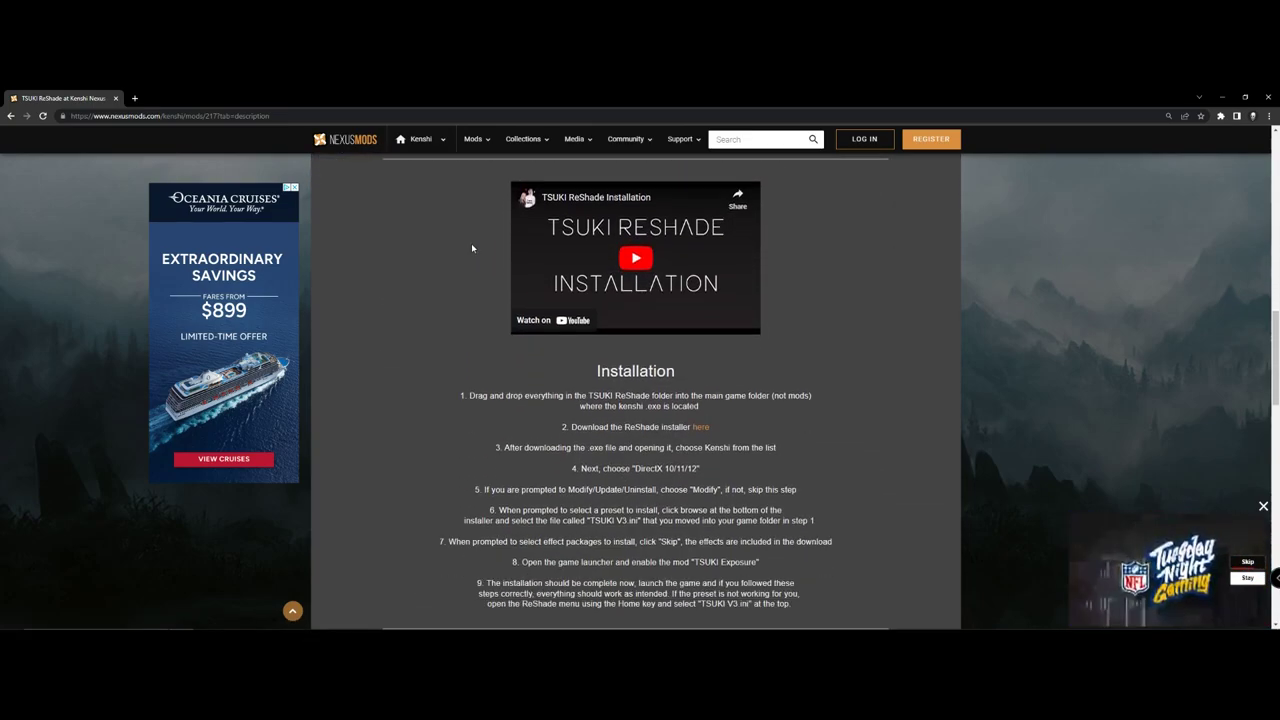
{"action": "scroll", "coordinate": [473, 248], "scroll_direction": "down", "scroll_amount": 2}
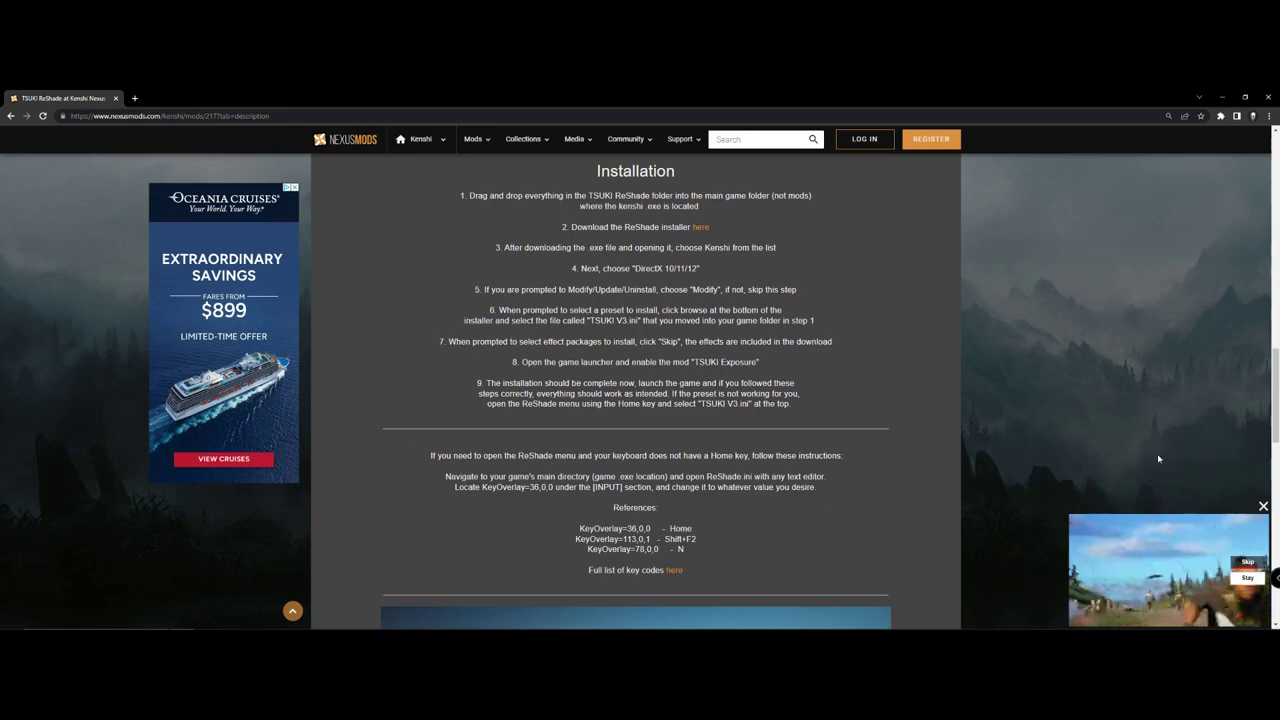
{"action": "left_click", "coordinate": [1264, 508]}
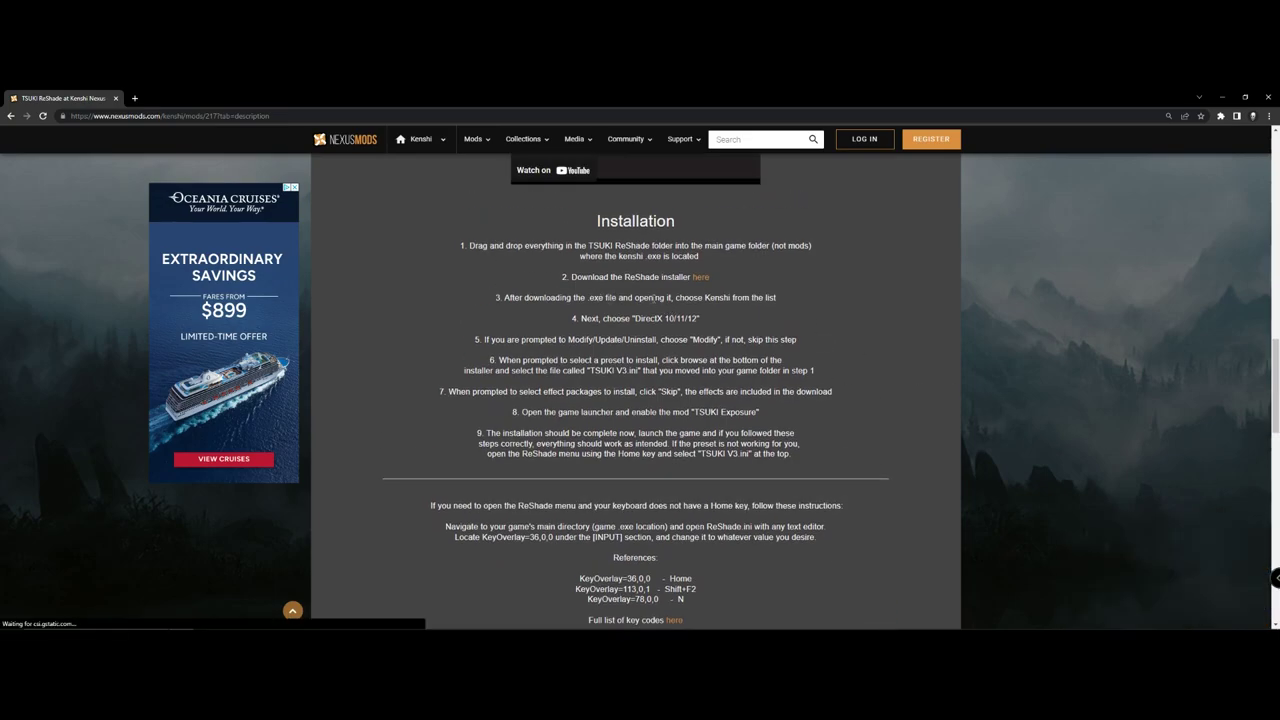
Examine the ReShade installer download instruction and the installation steps that follow it
{"action": "left_click_drag", "start_coordinate": [626, 279], "coordinate": [690, 279]}
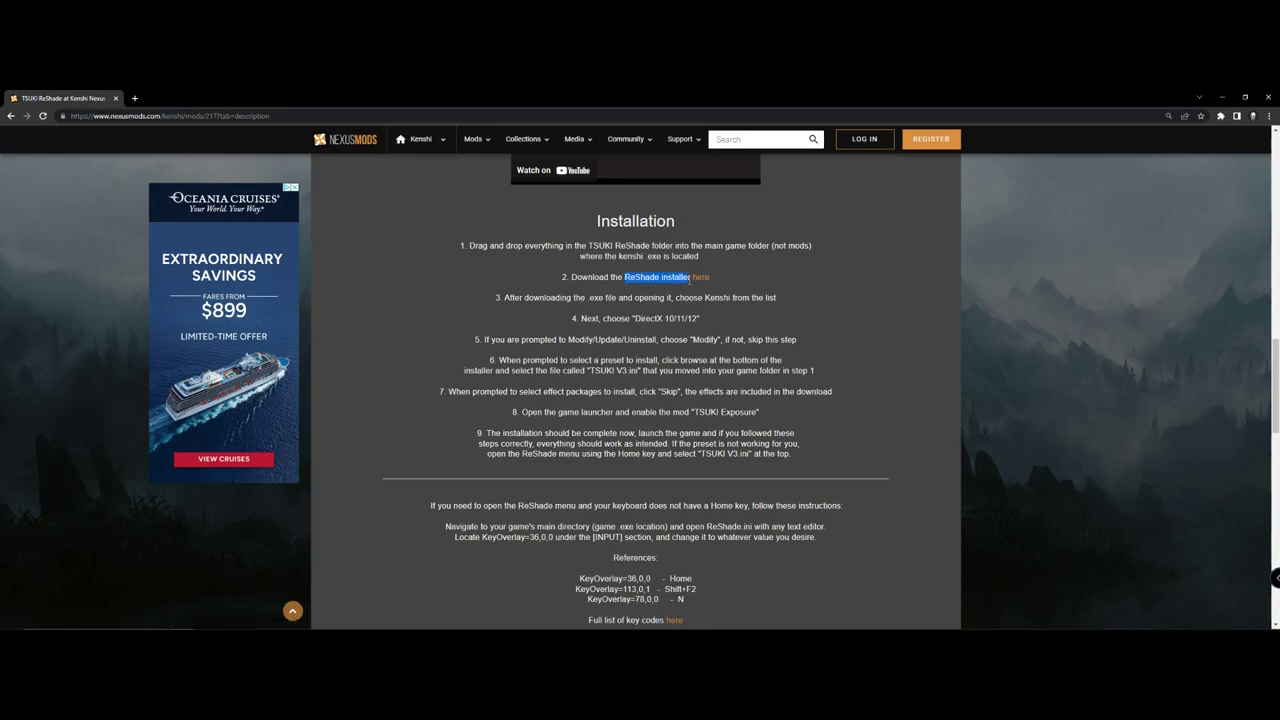
{"action": "left_click", "coordinate": [701, 293]}
{"action": "scroll", "coordinate": [685, 317], "scroll_direction": "up", "scroll_amount": 1}
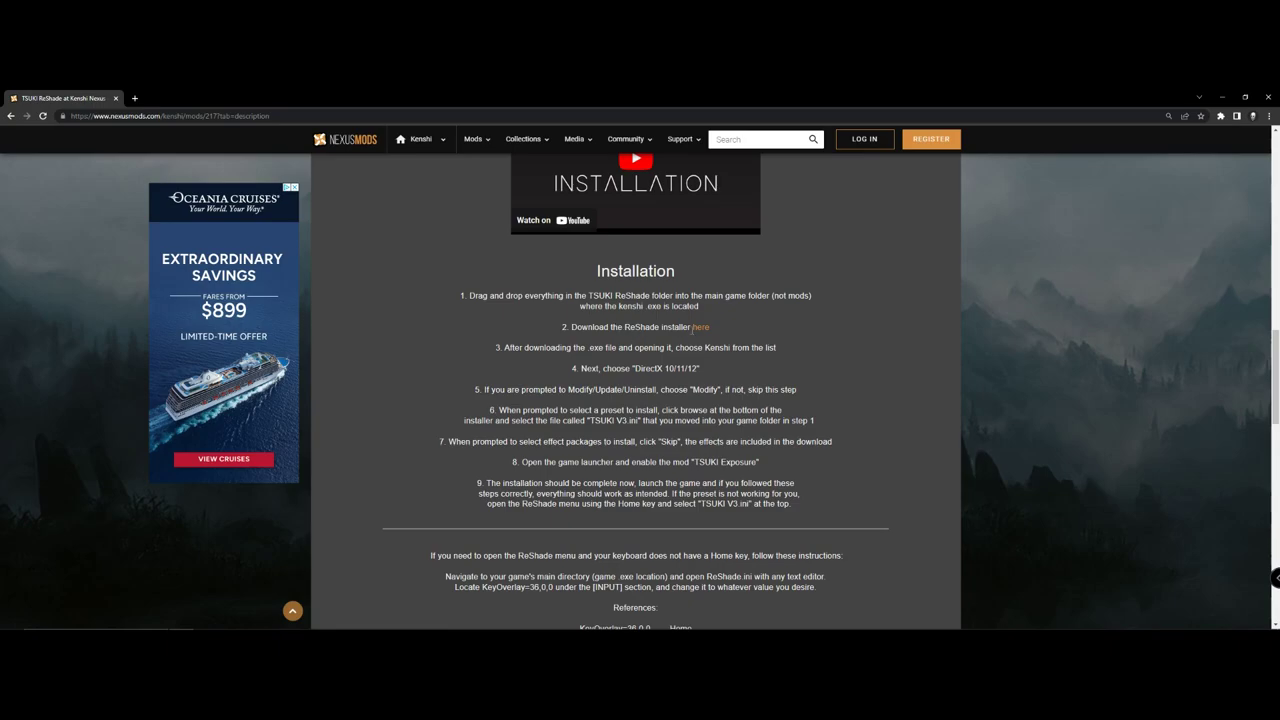
{"action": "scroll", "coordinate": [617, 299], "scroll_direction": "down", "scroll_amount": 2}
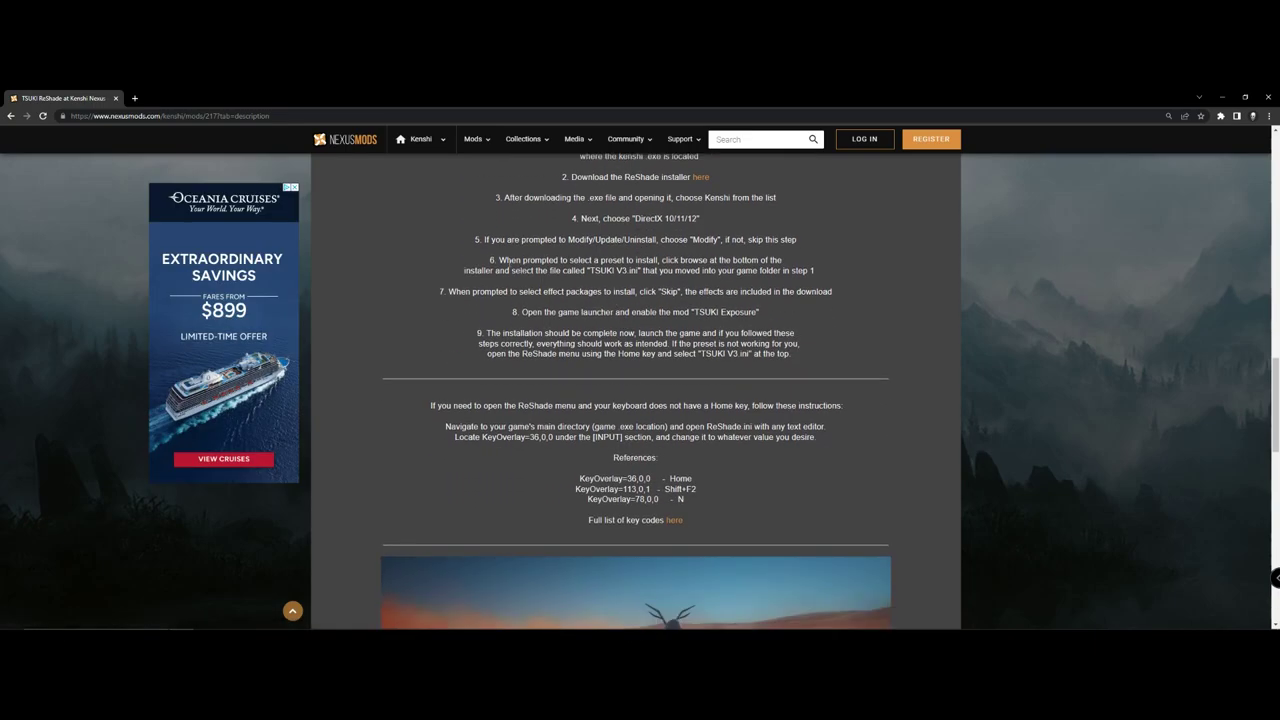
Reread the TSUKI ReShade installation steps, from the preset selection through enabling TSUKI Exposure, and the performance texture options above them
{"action": "left_click_drag", "start_coordinate": [488, 261], "coordinate": [811, 337]}
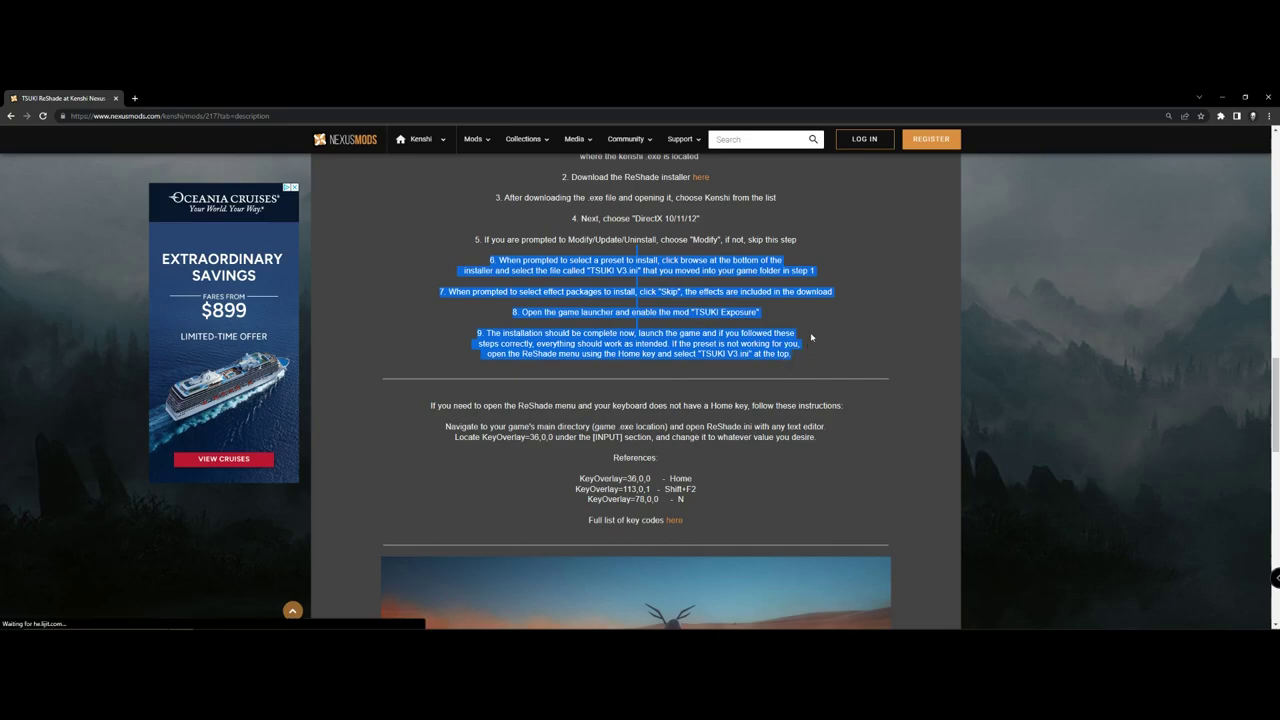
{"action": "left_click", "coordinate": [811, 337]}
{"action": "scroll", "coordinate": [790, 330], "scroll_direction": "up", "scroll_amount": 4}
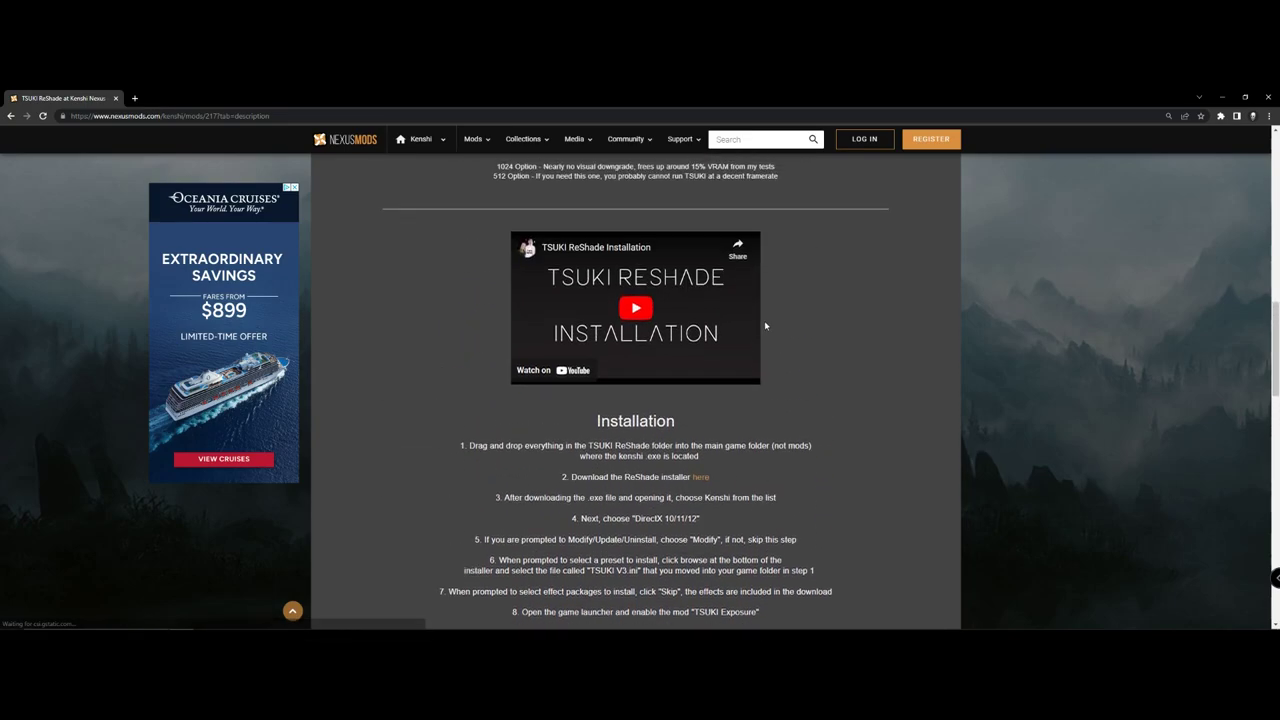
{"action": "scroll", "coordinate": [765, 325], "scroll_direction": "up", "scroll_amount": 1}
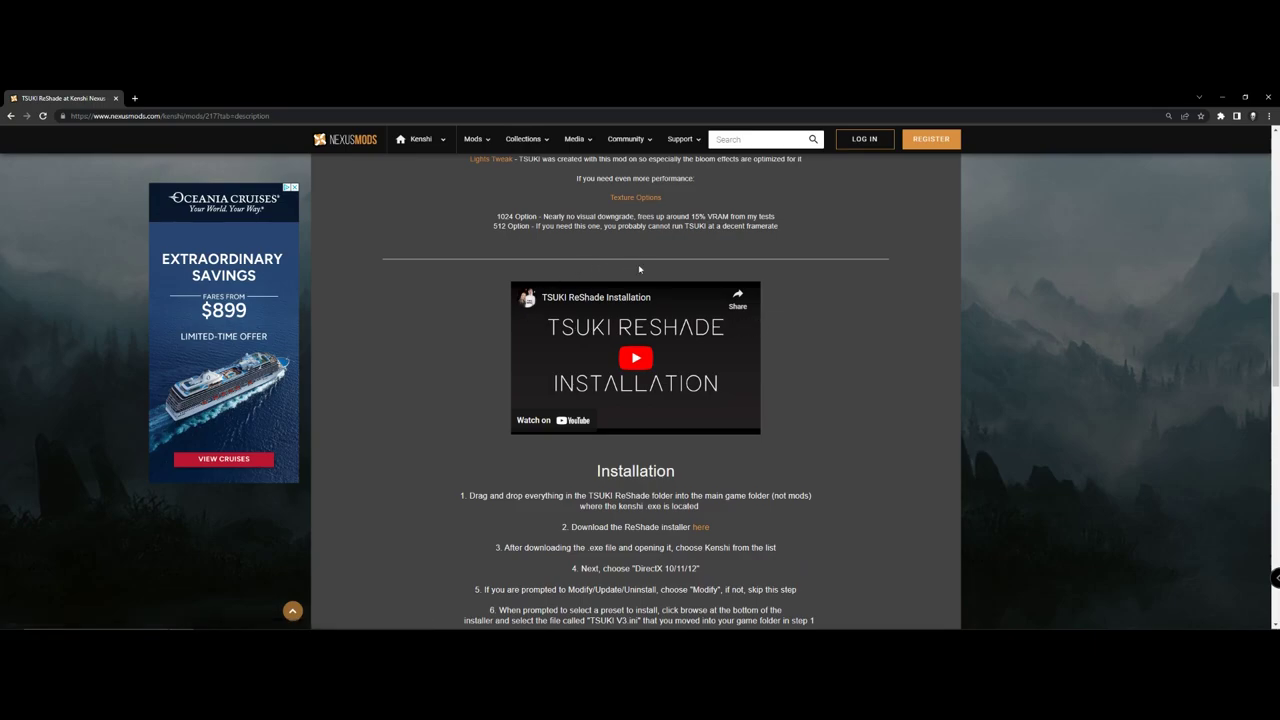
{"action": "scroll", "coordinate": [744, 369], "scroll_direction": "down", "scroll_amount": 1}
{"action": "scroll", "coordinate": [744, 369], "scroll_direction": "down", "scroll_amount": 2}
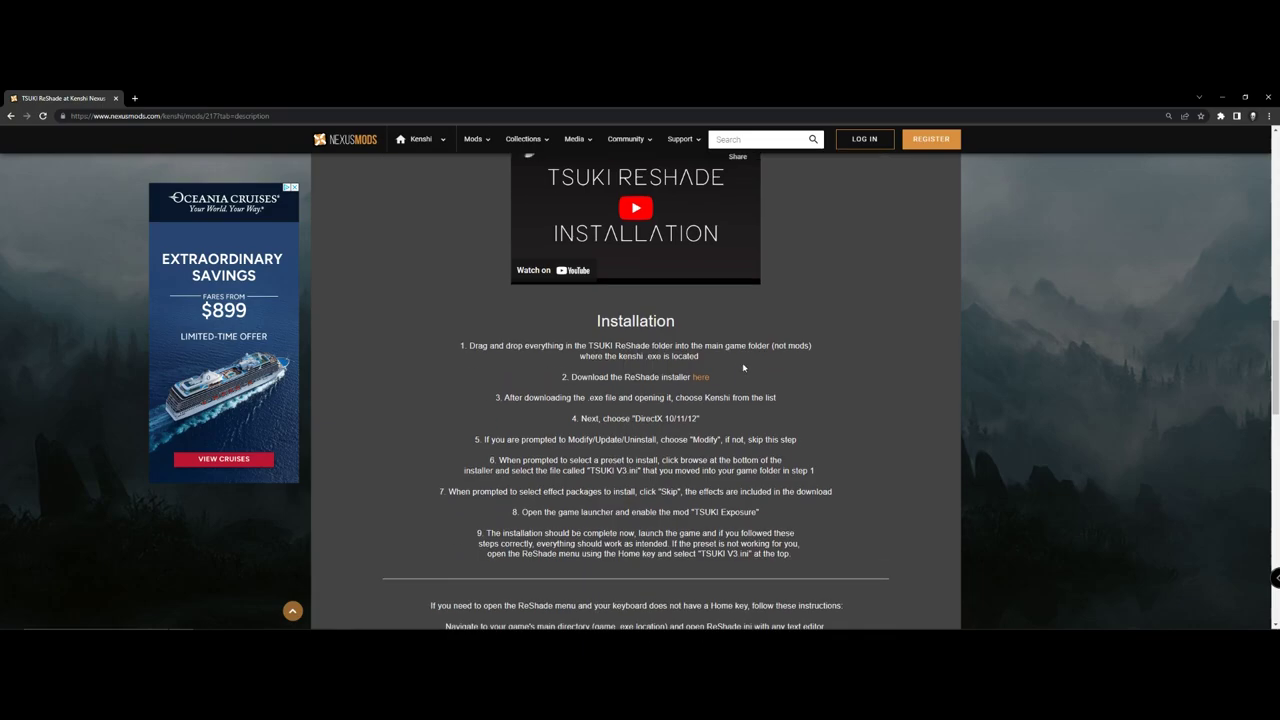
{"action": "scroll", "coordinate": [743, 368], "scroll_direction": "up", "scroll_amount": 1}
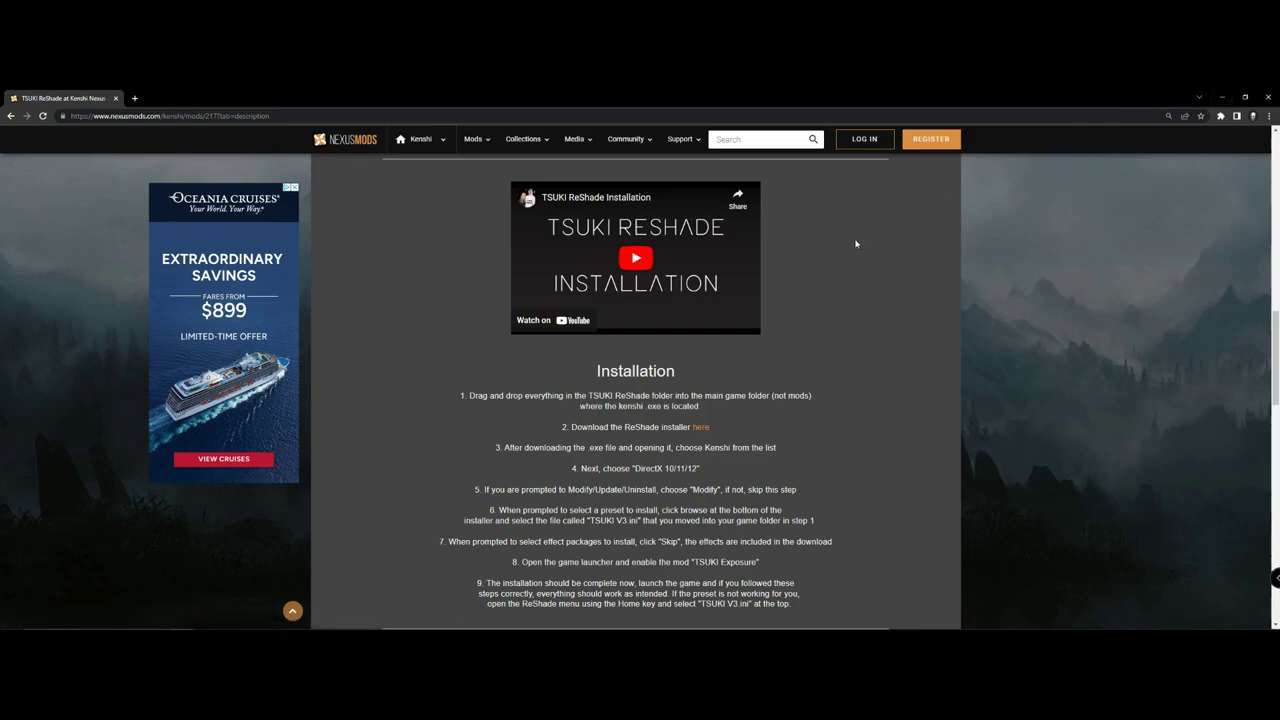
{"action": "scroll", "coordinate": [837, 251], "scroll_direction": "up", "scroll_amount": 1}
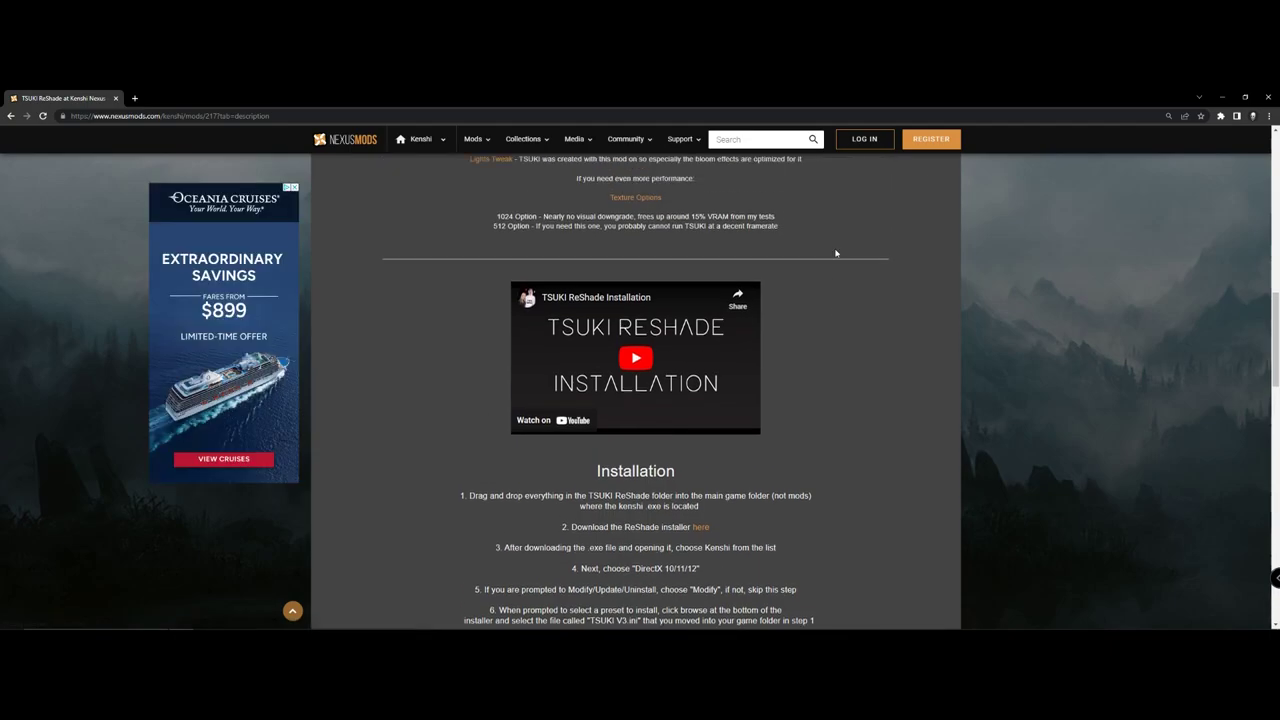
{"action": "scroll", "coordinate": [836, 253], "scroll_direction": "up", "scroll_amount": 1}
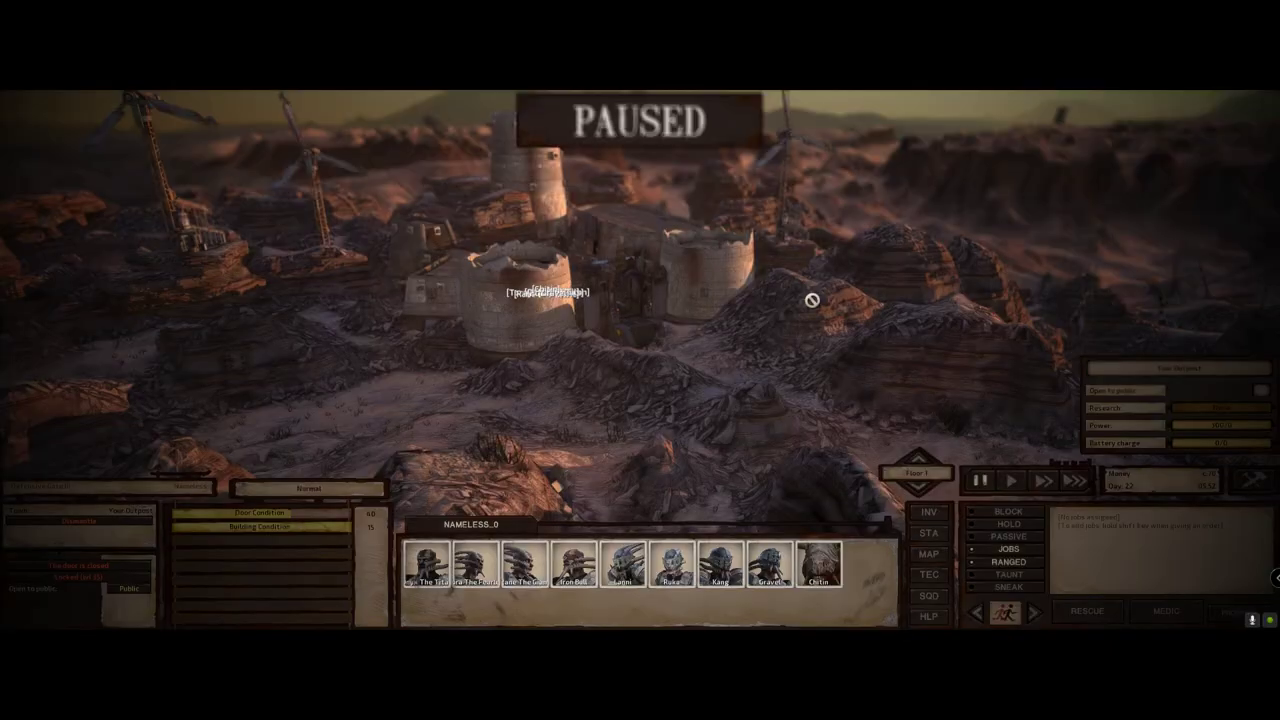
Switch to Kenshi and examine the modded lighting around the outpost, including the skyline and low sun, from several angles
{"action": "key", "text": "e"}
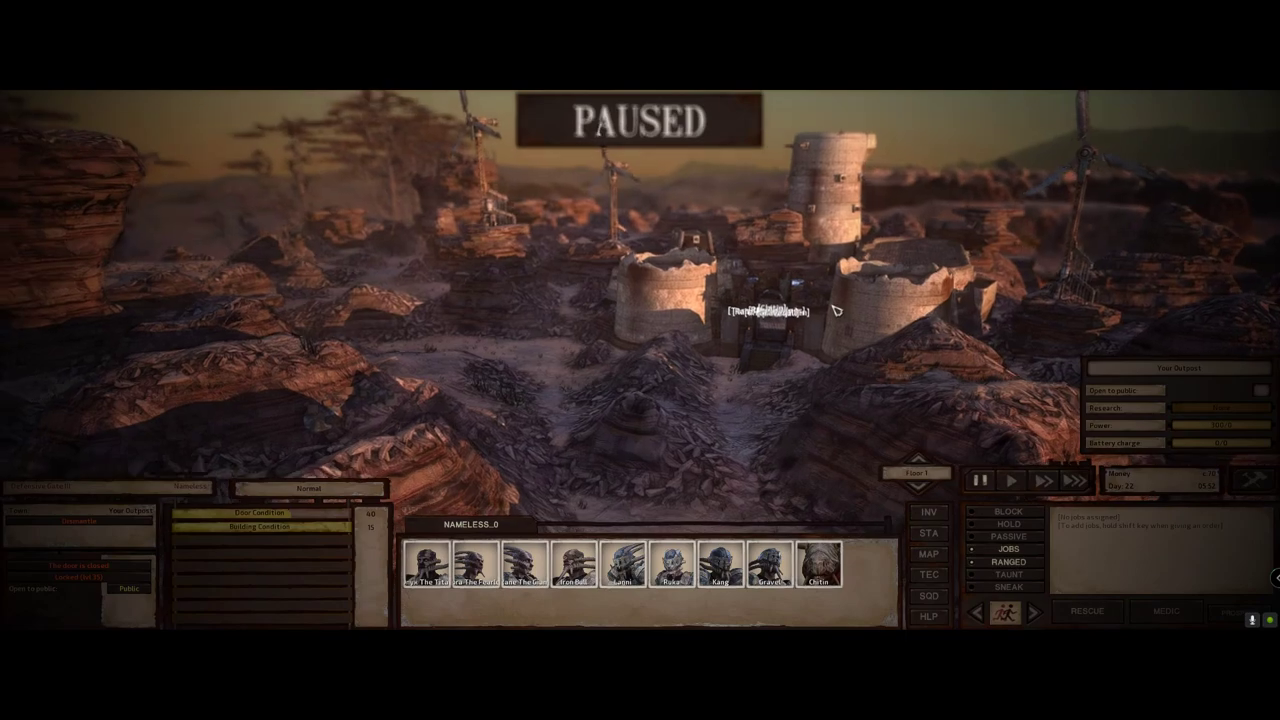
{"action": "key", "text": "e"}
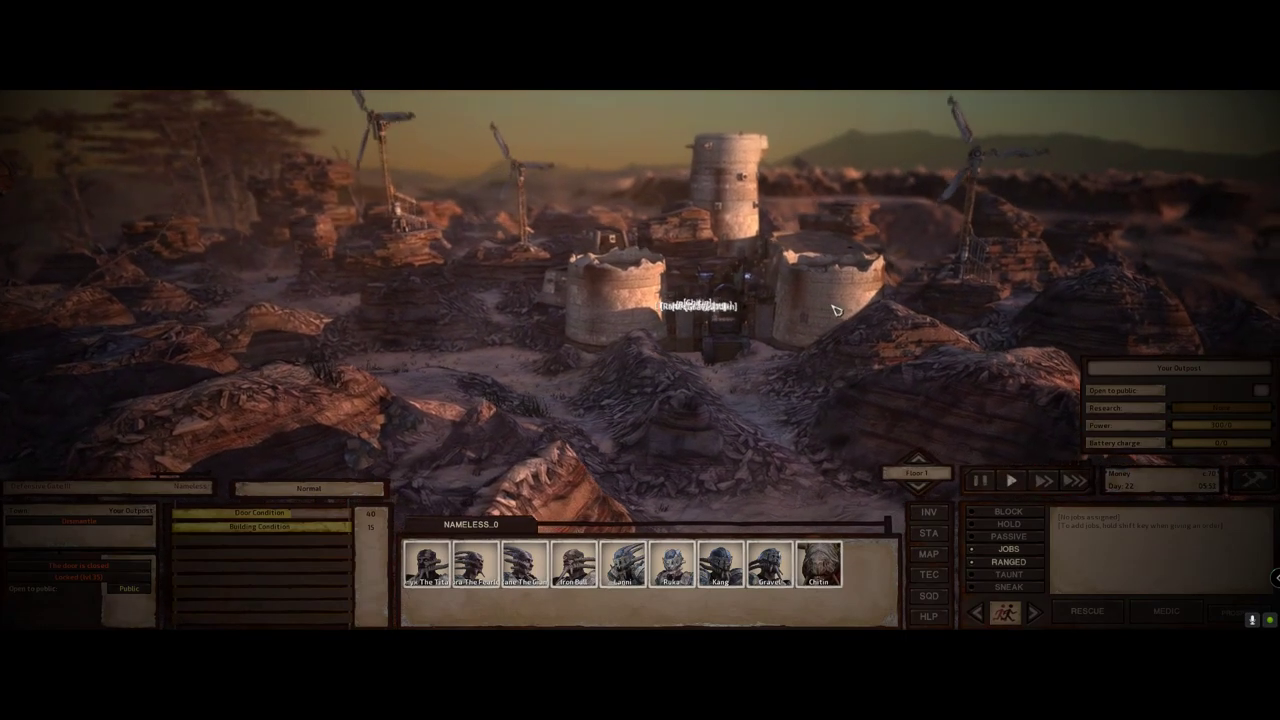
{"action": "key", "text": "e"}
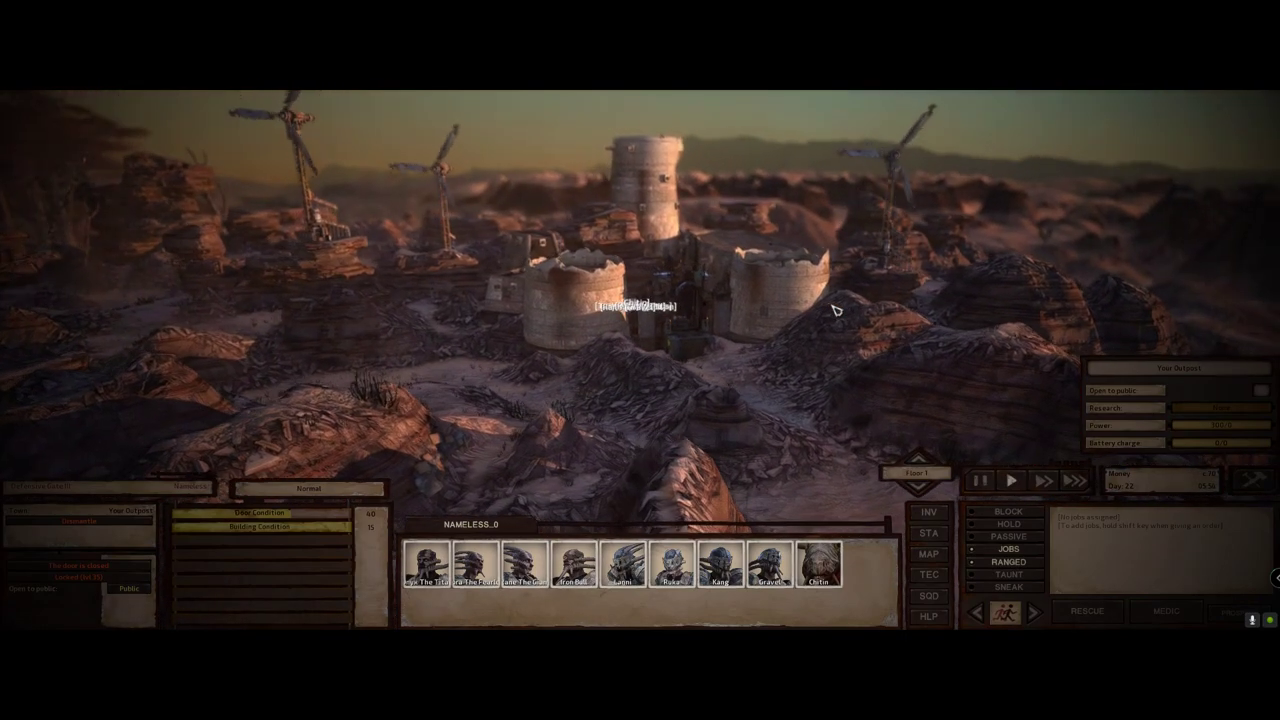
{"action": "key", "text": "e"}
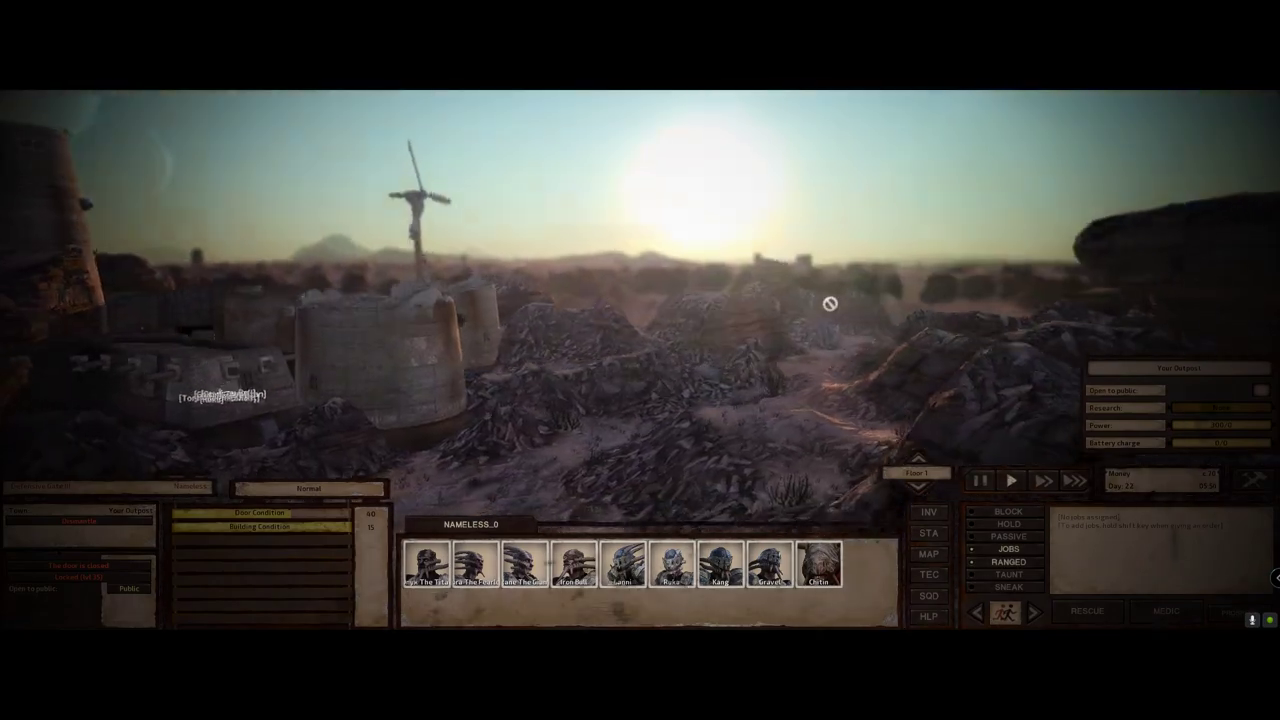
{"action": "key", "text": "q"}
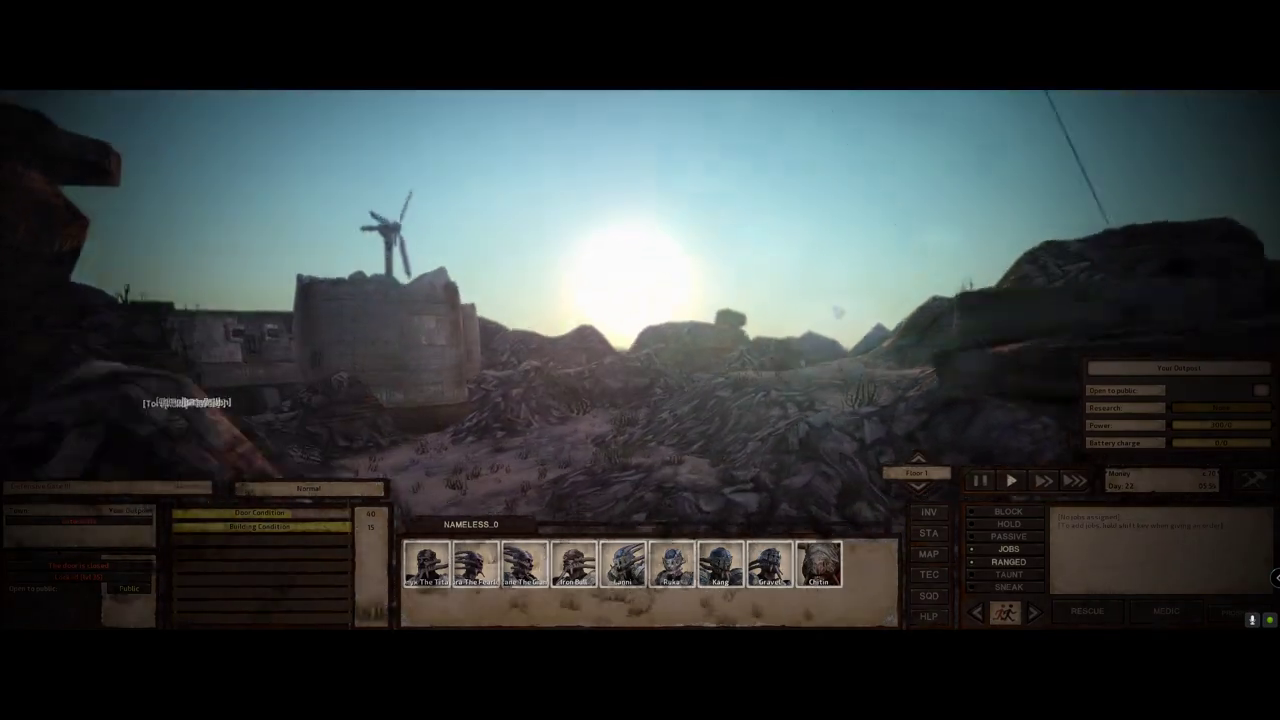
{"action": "key", "text": "w"}
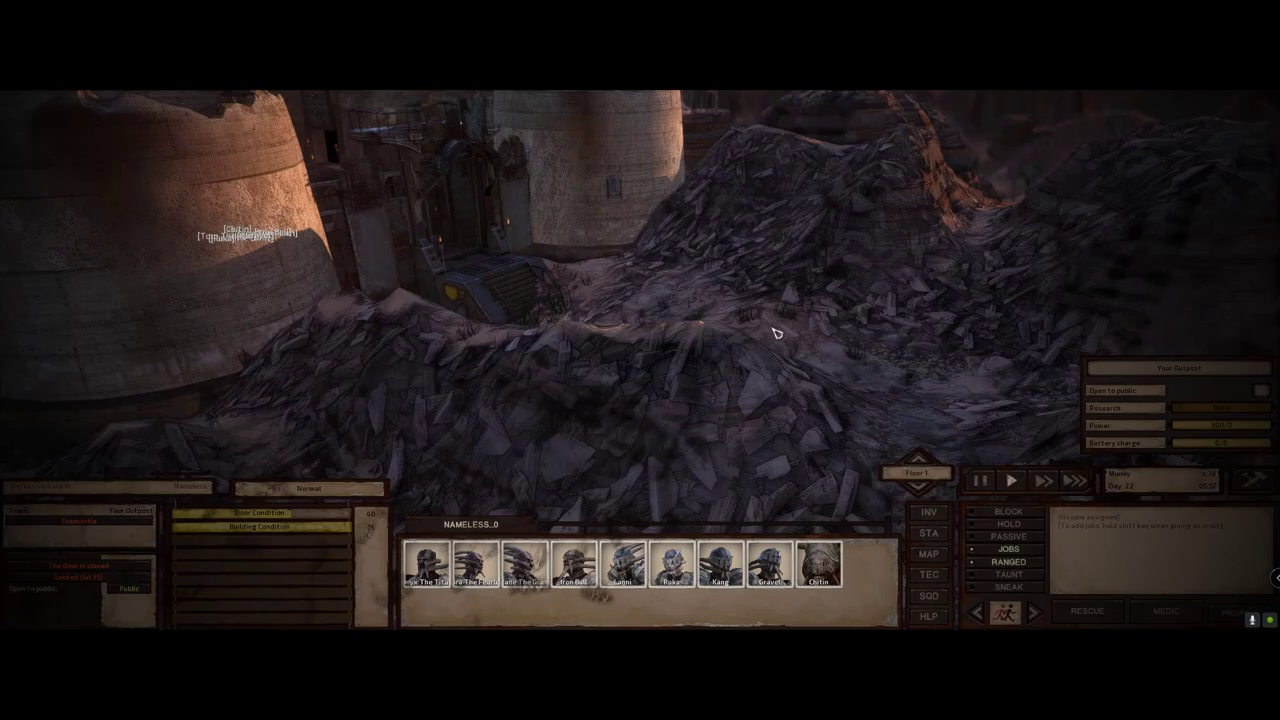
Inspect the outpost's towers, gate and inner courtyard from above to judge the graphics mod's look
{"action": "scroll", "coordinate": [743, 332], "scroll_direction": "down", "scroll_amount": 5}
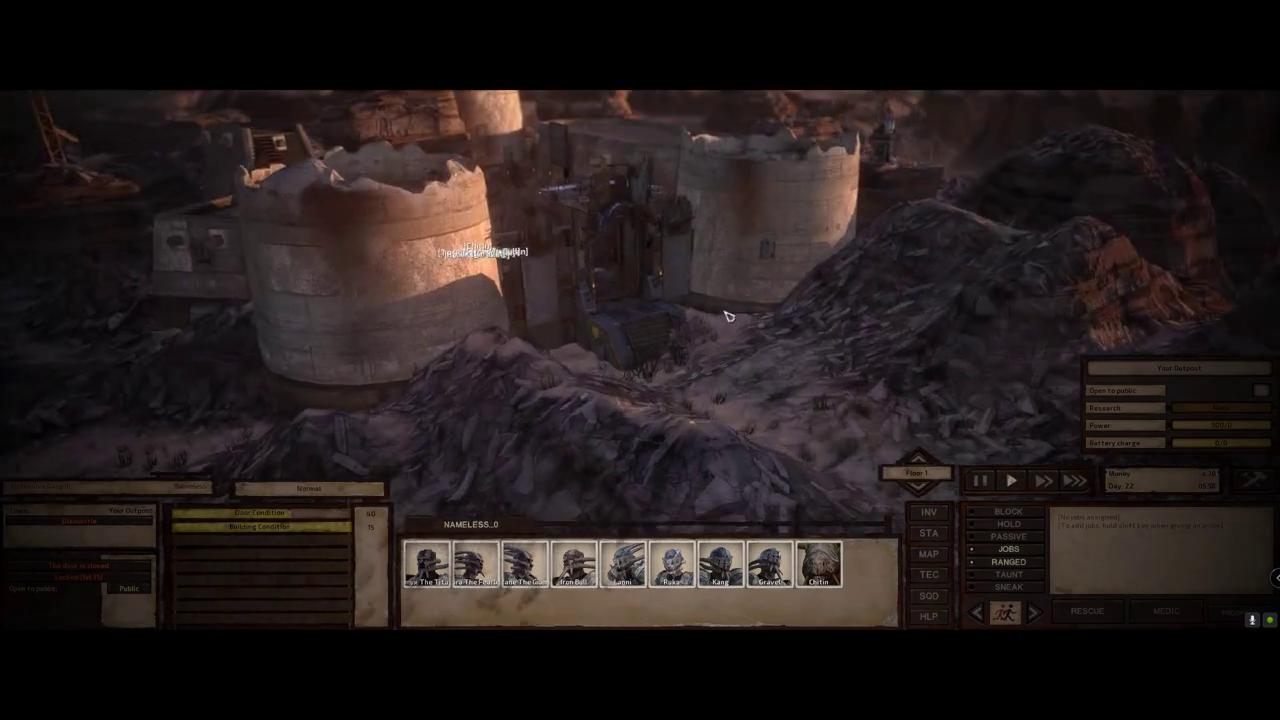
{"action": "key", "text": "q"}
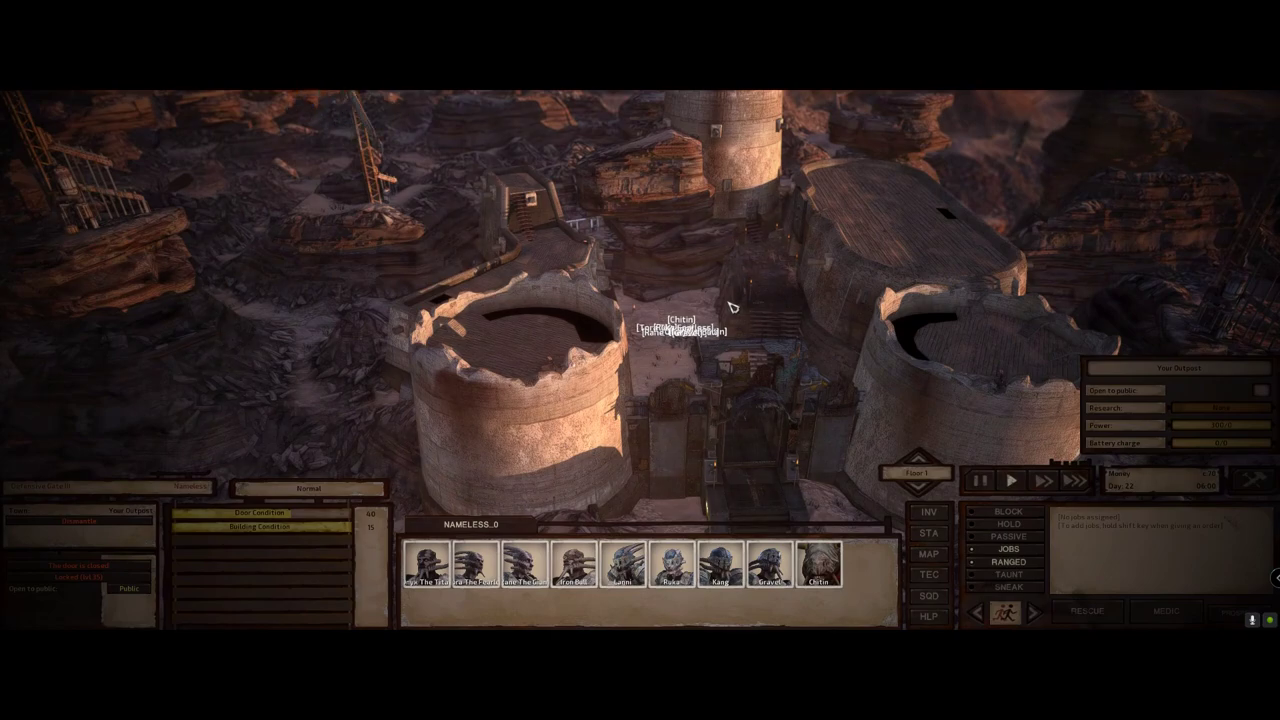
{"action": "key", "text": "w"}
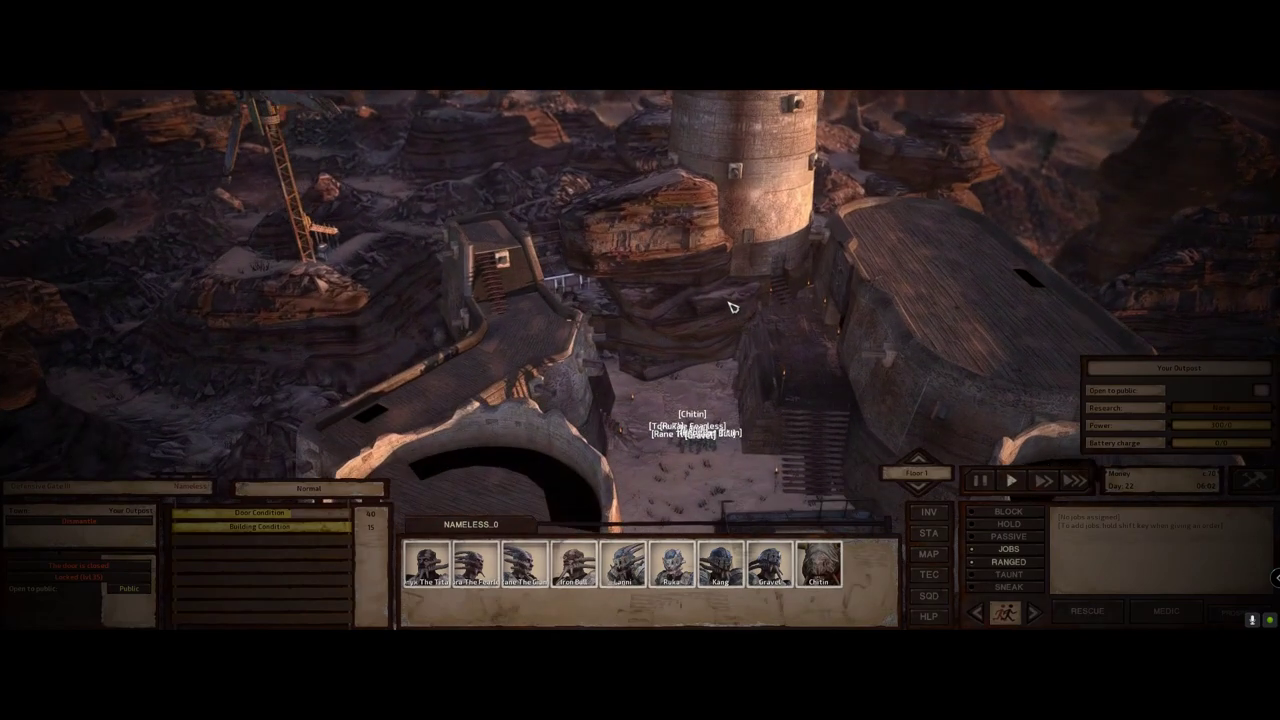
{"action": "key", "text": "w"}
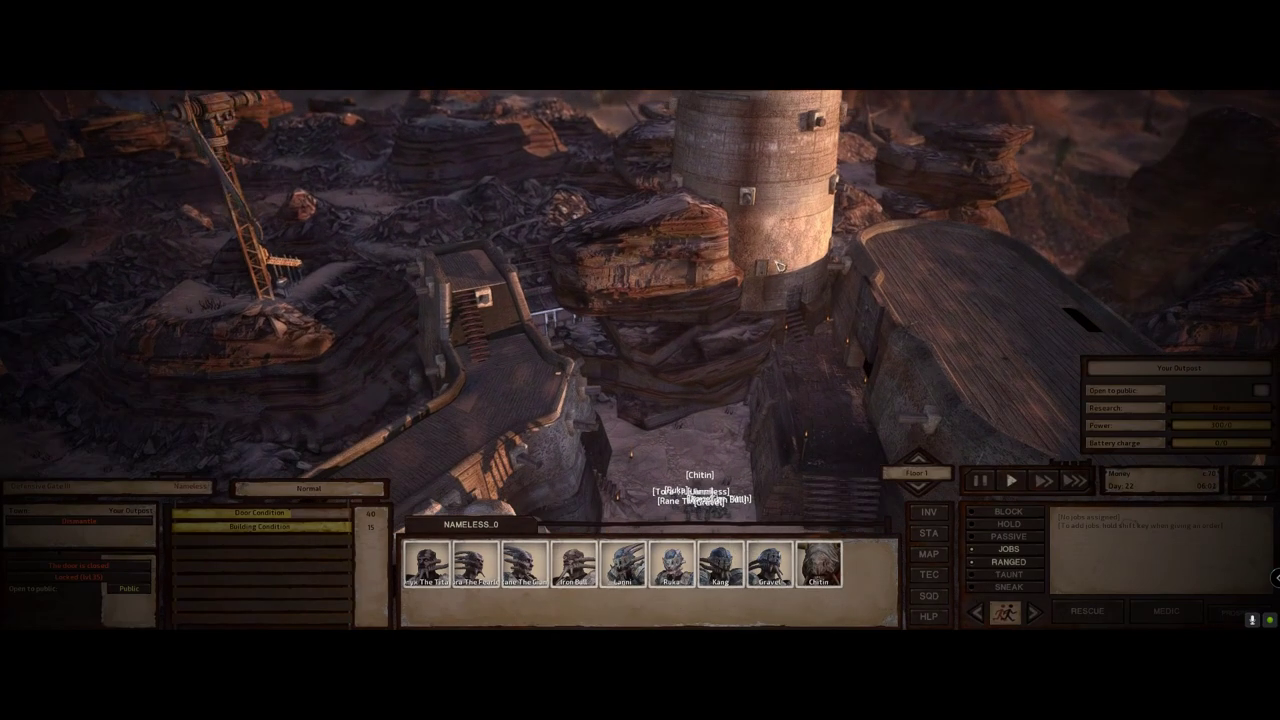
{"action": "key", "text": "s"}
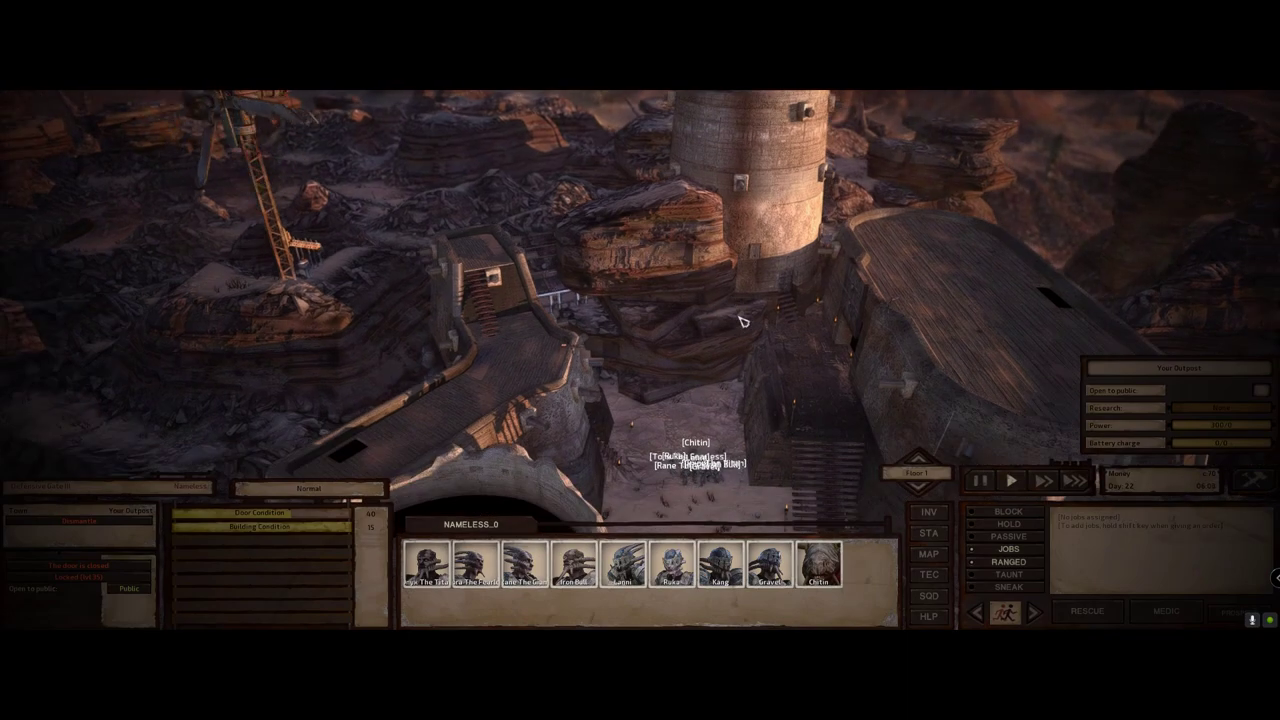
{"action": "key", "text": "s"}
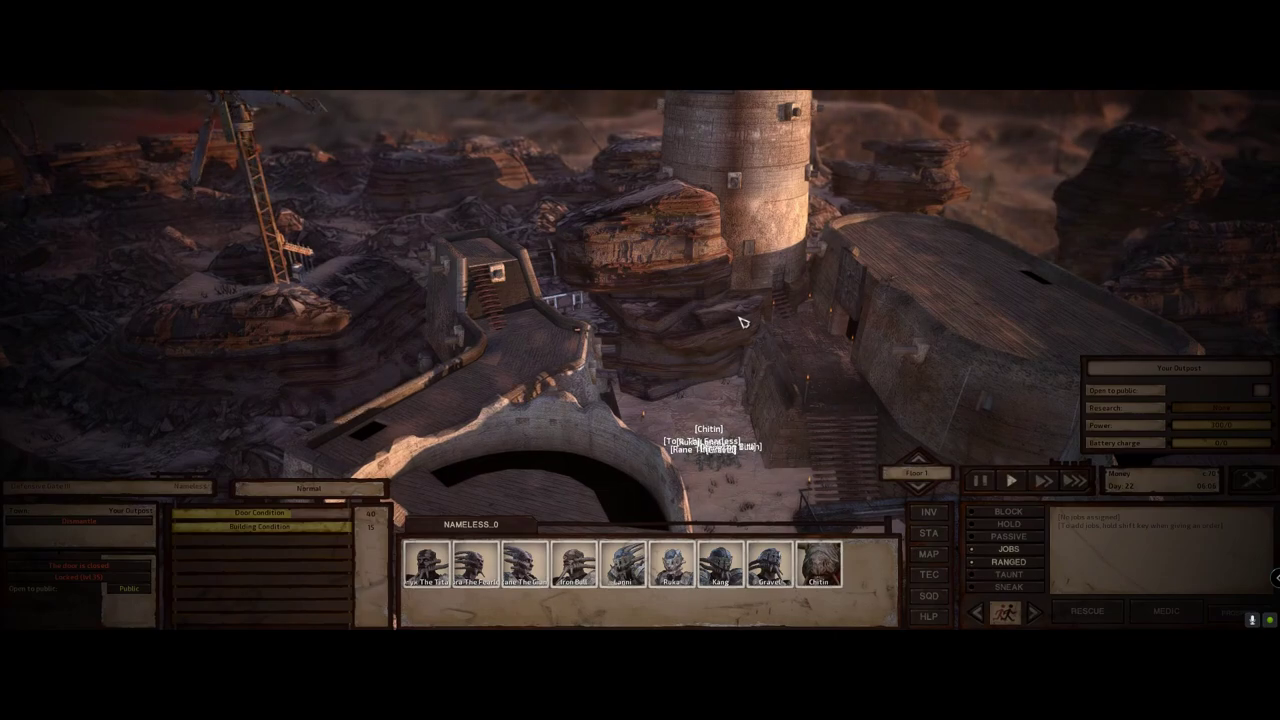
{"action": "scroll", "coordinate": [741, 321], "scroll_direction": "up", "scroll_amount": 1}
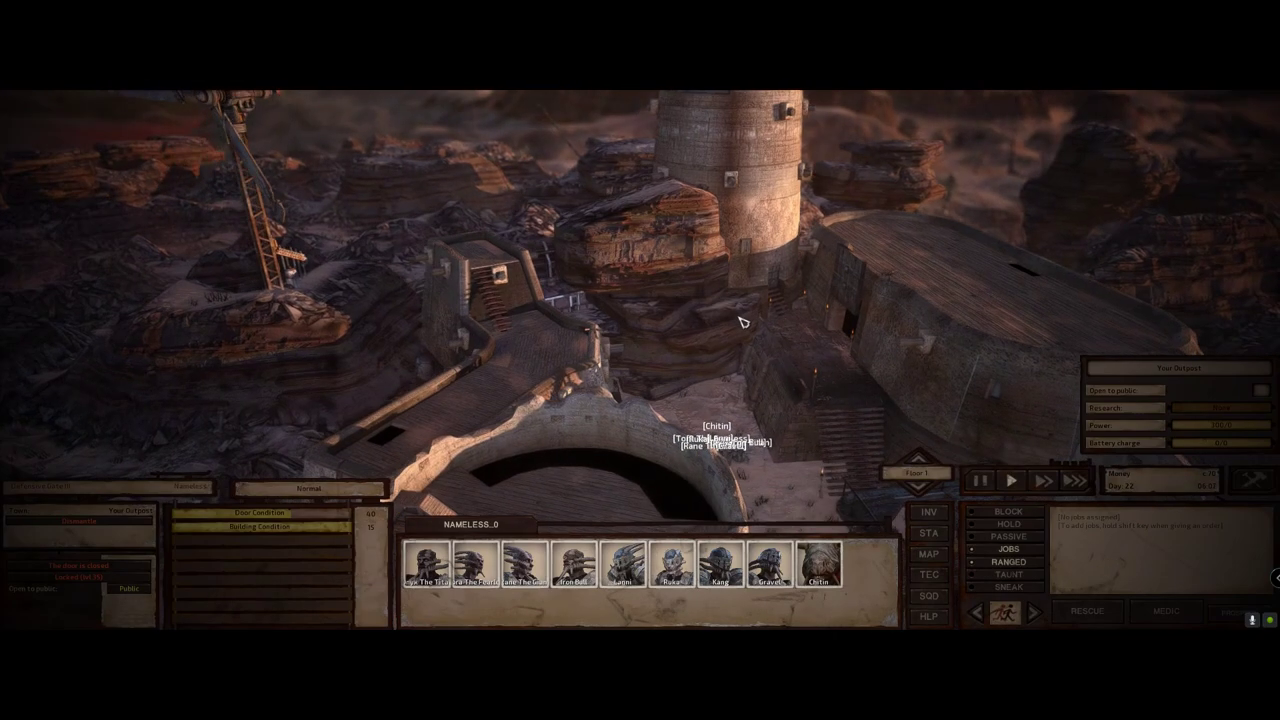
Examine the whole outpost and the surrounding rocky landscape from both distant and closer views
{"action": "key", "text": "e"}
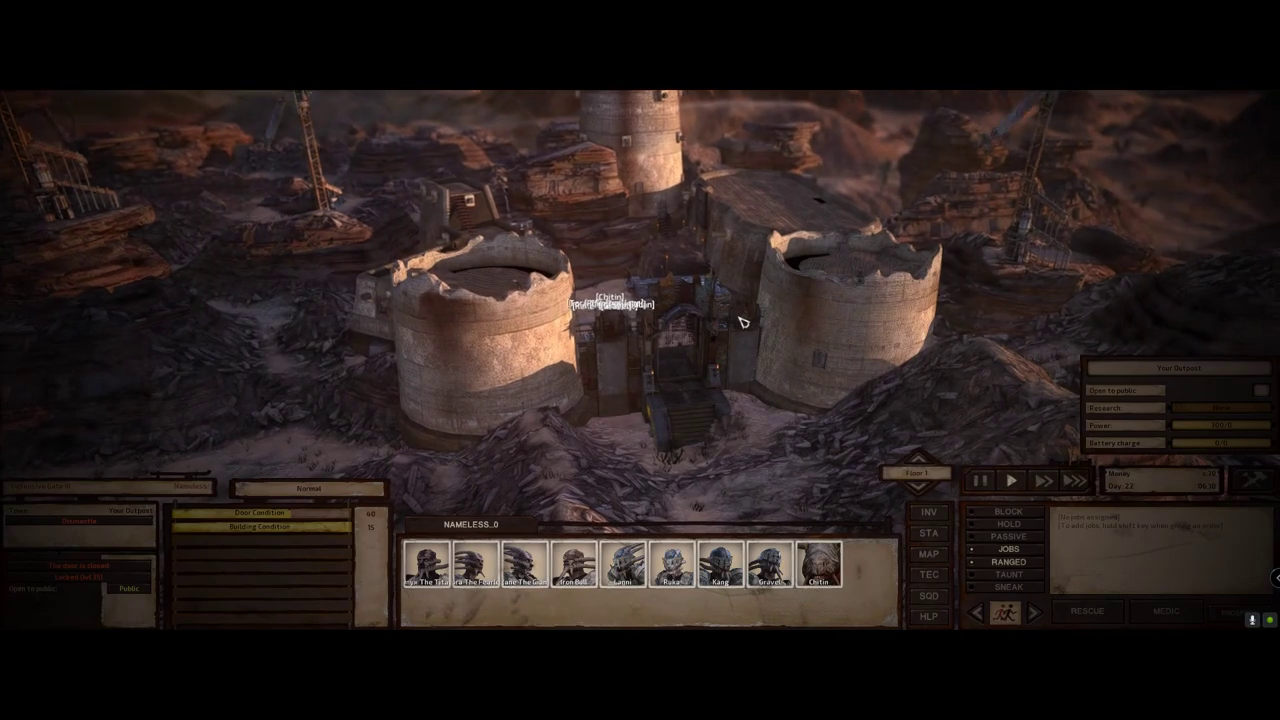
{"action": "key", "text": "e"}
{"action": "scroll", "coordinate": [741, 321], "scroll_direction": "down", "scroll_amount": 5}
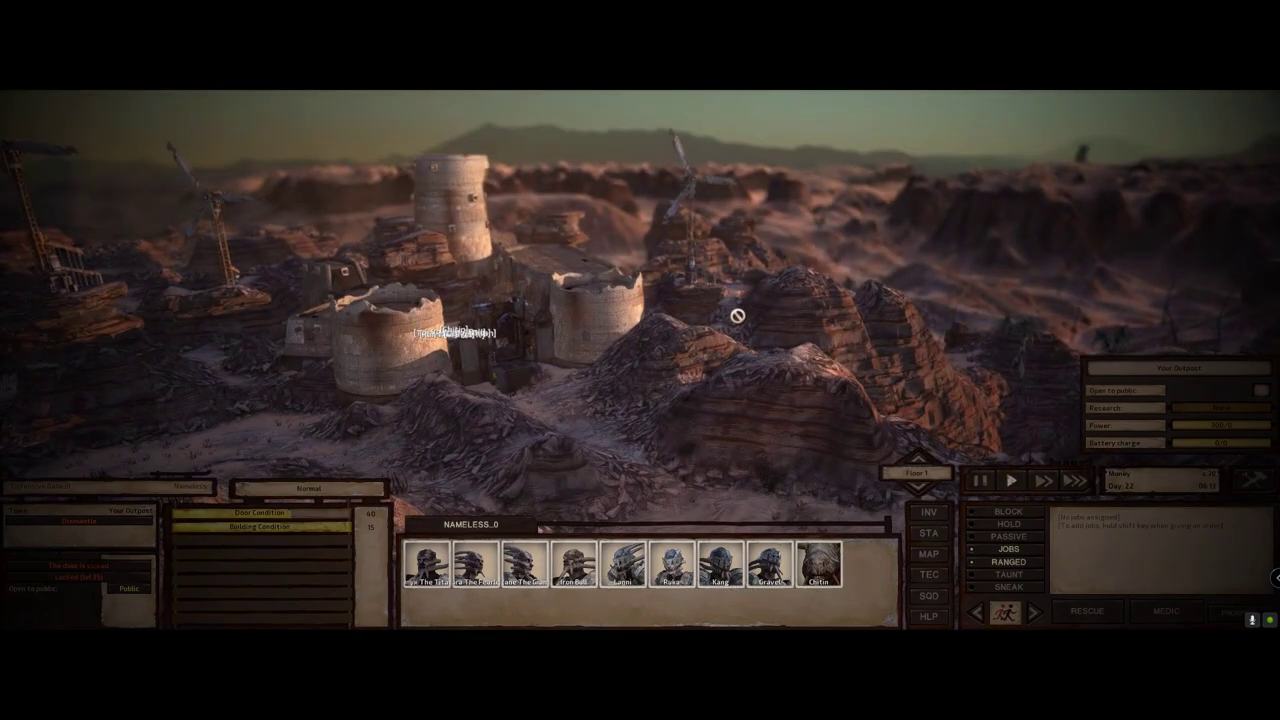
{"action": "key", "text": "e"}
{"action": "scroll", "coordinate": [739, 318], "scroll_direction": "up", "scroll_amount": 3}
{"action": "scroll", "coordinate": [741, 321], "scroll_direction": "up", "scroll_amount": 2}
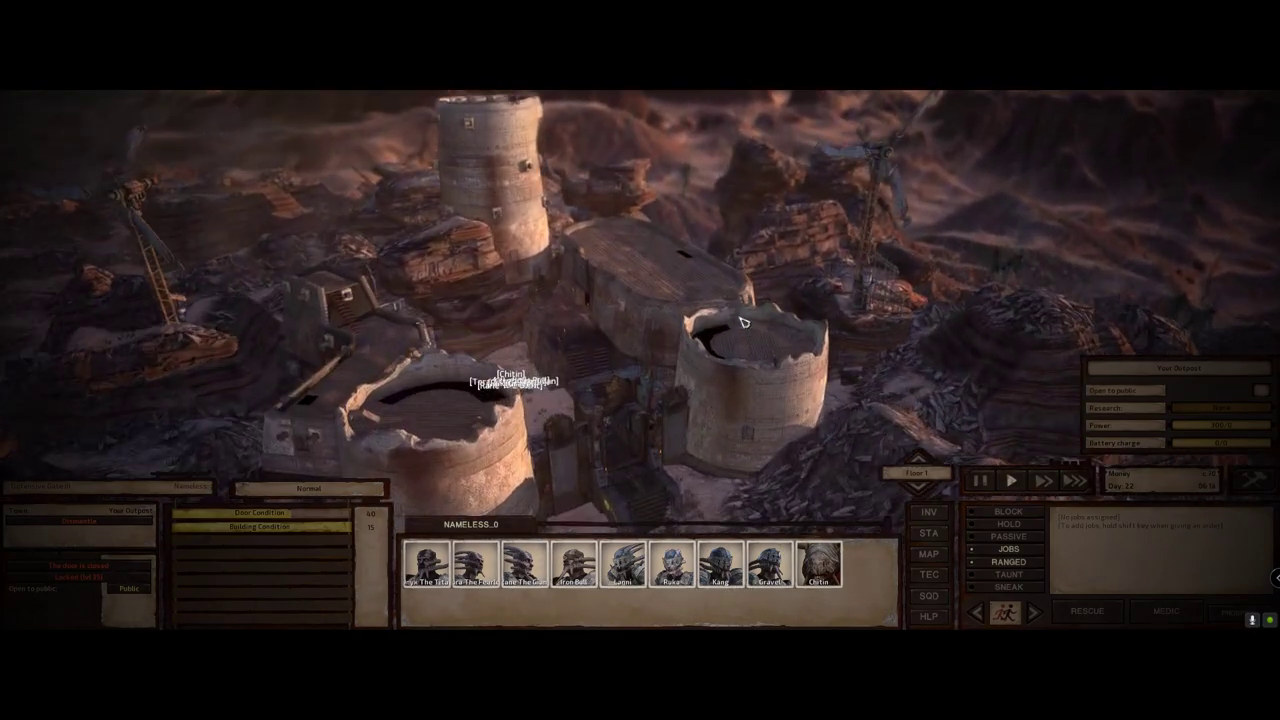
{"action": "scroll", "coordinate": [741, 321], "scroll_direction": "down", "scroll_amount": 2}
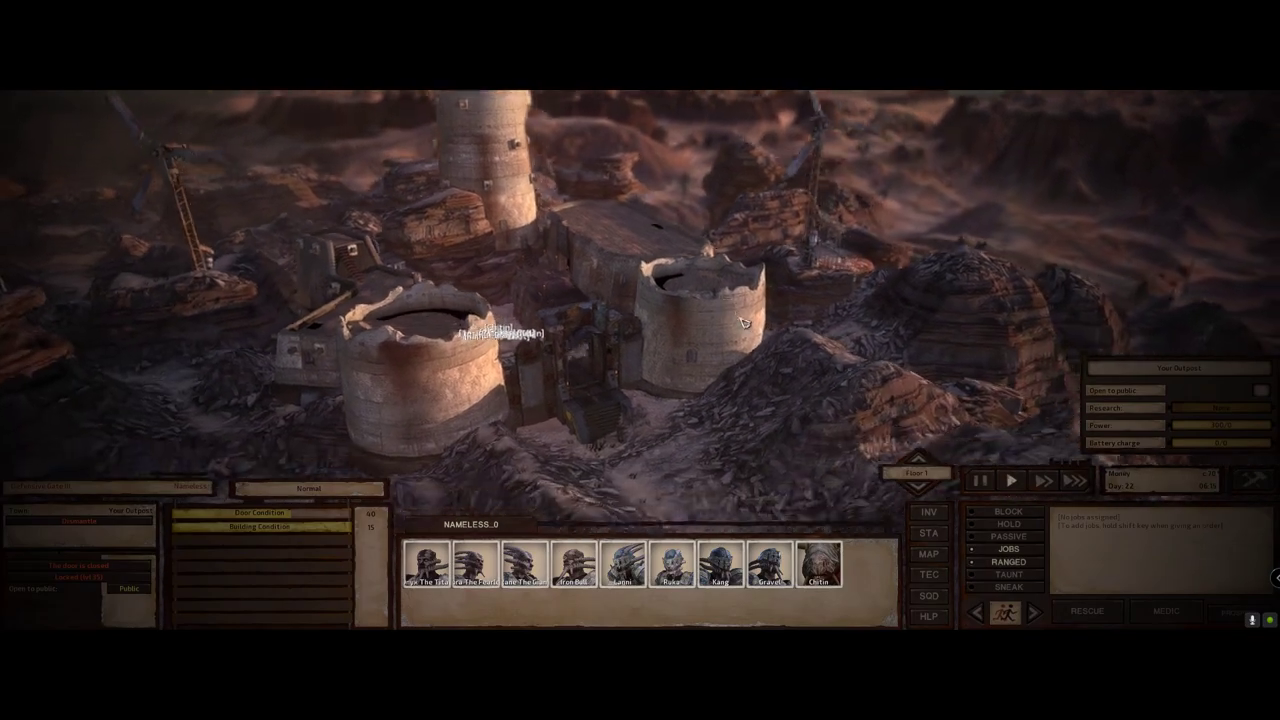
{"action": "scroll", "coordinate": [709, 363], "scroll_direction": "up", "scroll_amount": 5}
Inspect the ground, rubble and plant textures near the outpost gate up close, ending on an overview of the outpost
{"action": "key", "text": "e"}
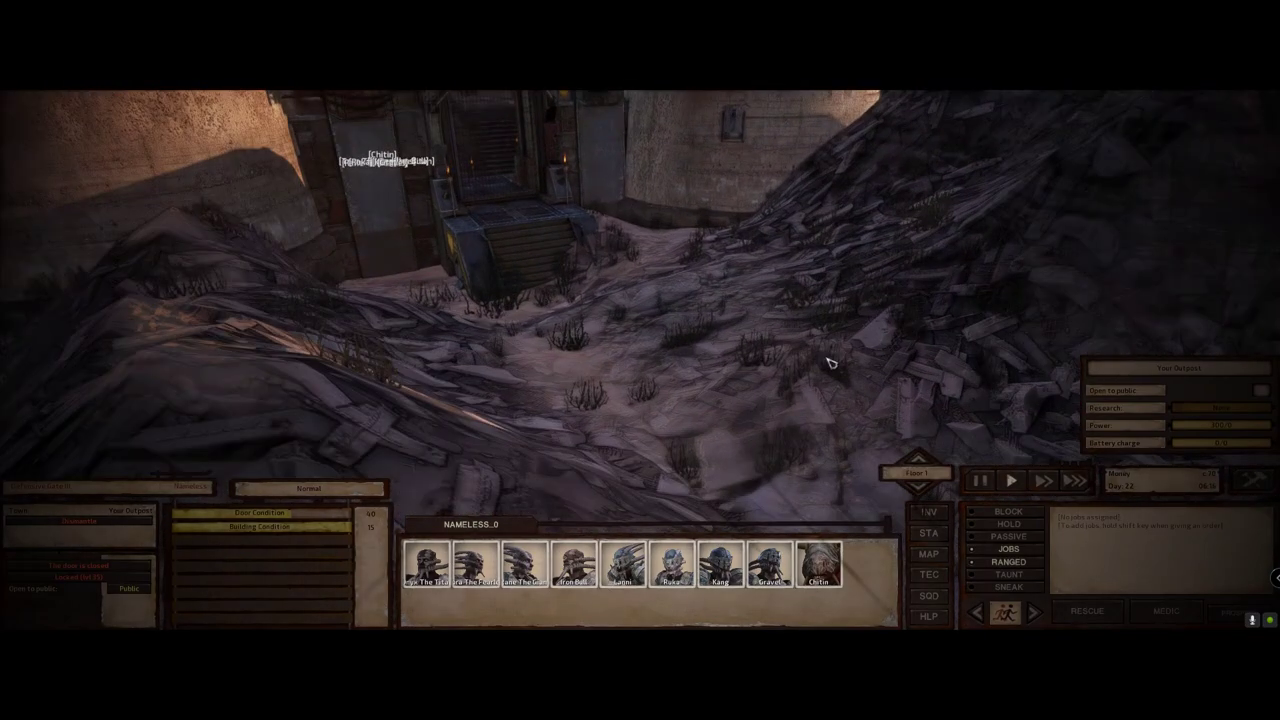
{"action": "key", "text": "e"}
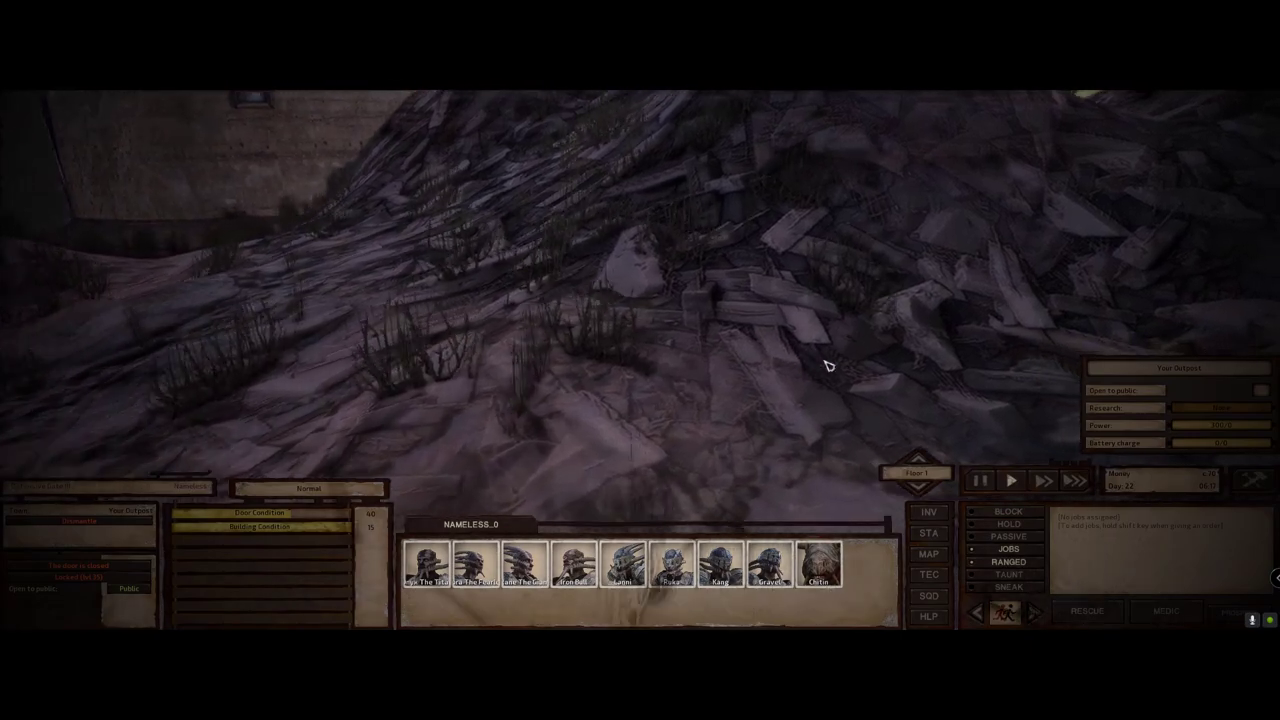
{"action": "scroll", "coordinate": [828, 366], "scroll_direction": "down", "scroll_amount": 3}
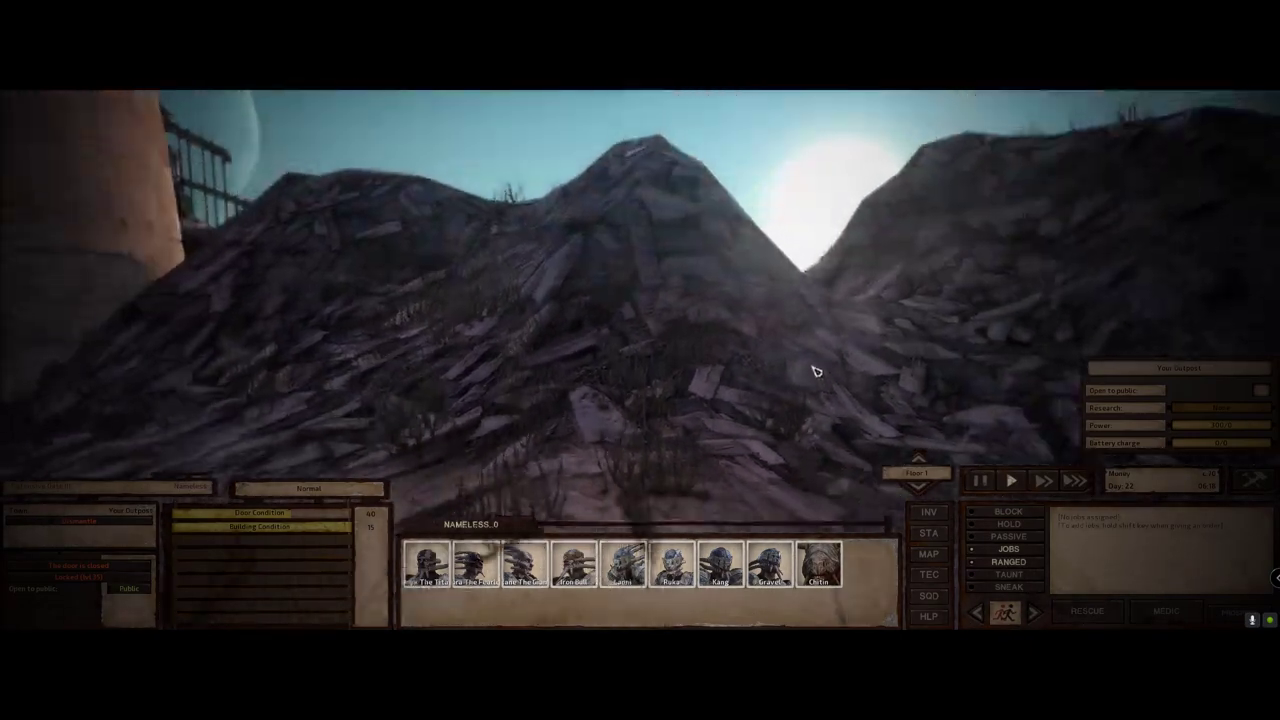
{"action": "scroll", "coordinate": [777, 369], "scroll_direction": "up", "scroll_amount": 3}
{"action": "scroll", "coordinate": [785, 375], "scroll_direction": "down", "scroll_amount": 5}
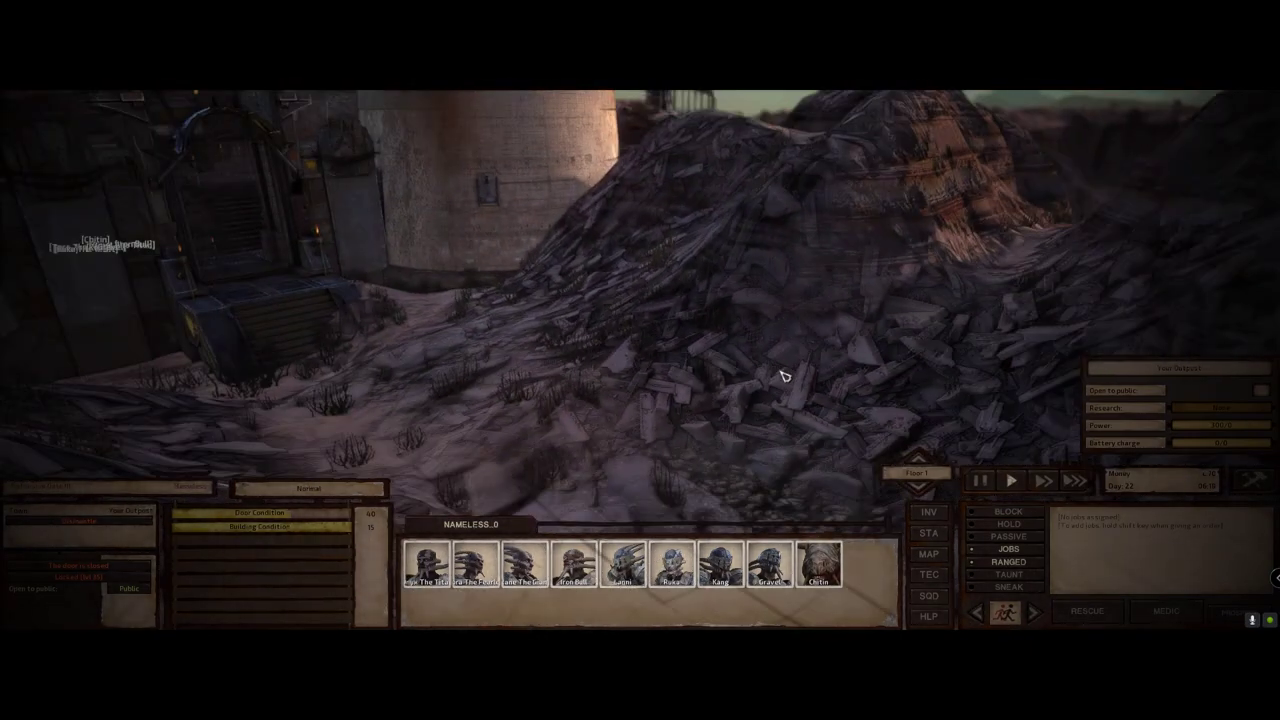
{"action": "key", "text": "q"}
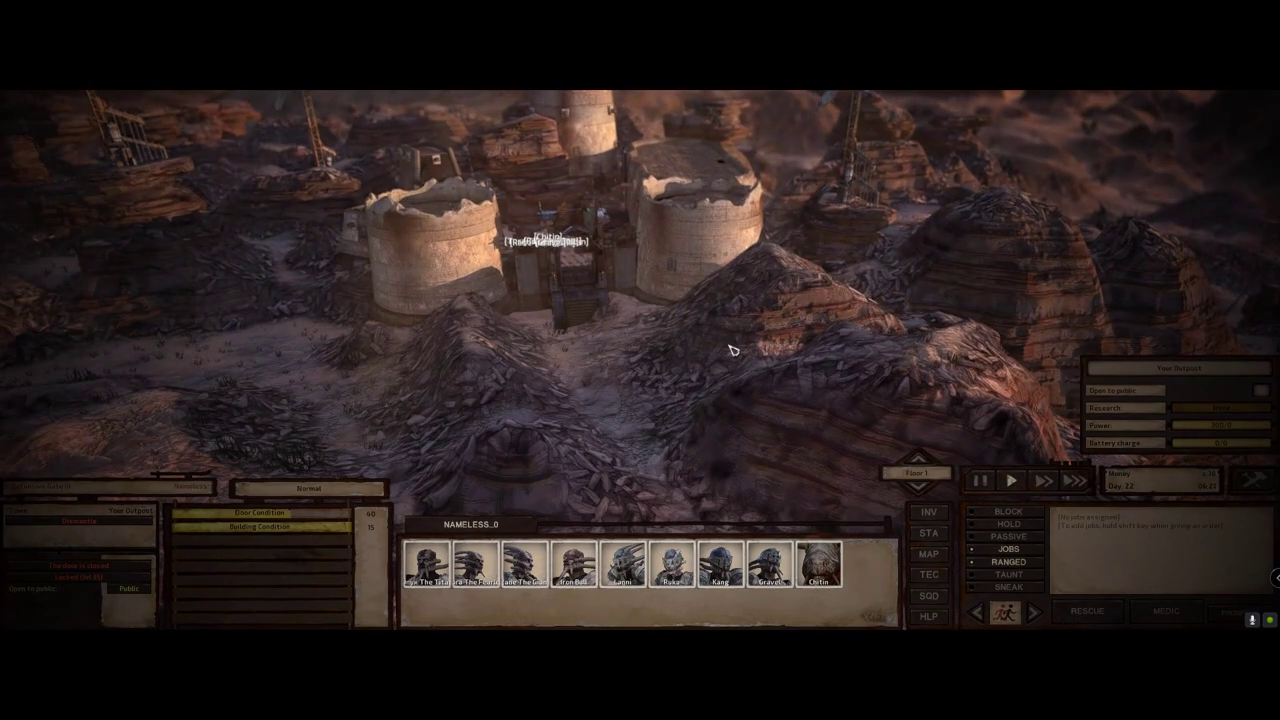
Open the game options and review the gameplay population and difficulty settings, followed by the full list of graphics settings
{"action": "key", "text": "Escape"}
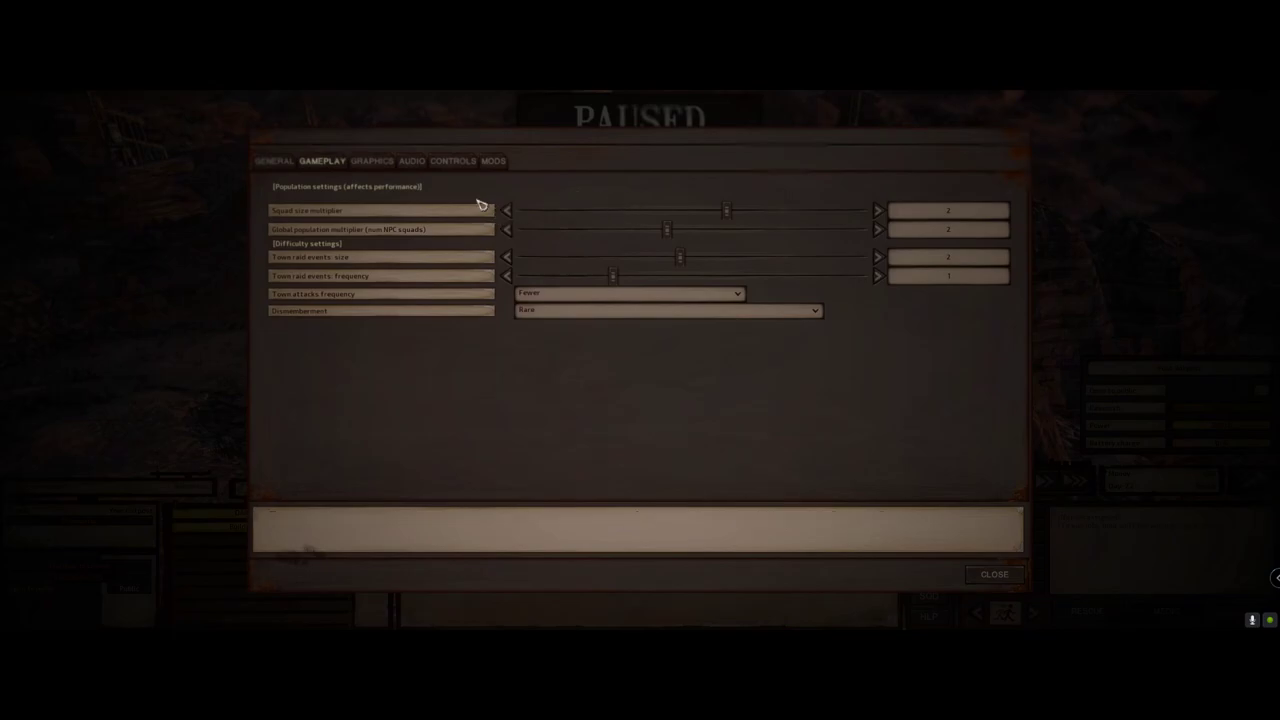
{"action": "mouse_move", "coordinate": [475, 211]}
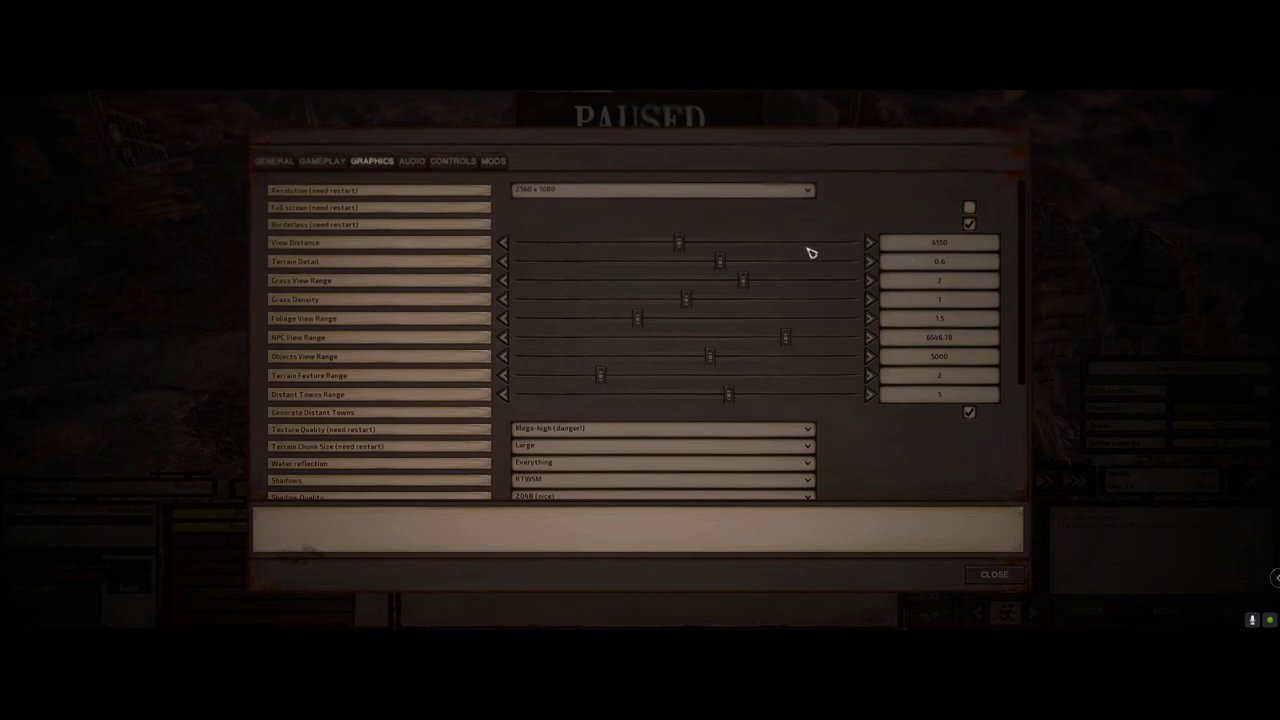
{"action": "mouse_move", "coordinate": [886, 264]}
{"action": "left_click_drag", "start_coordinate": [1022, 259], "coordinate": [1043, 334]}
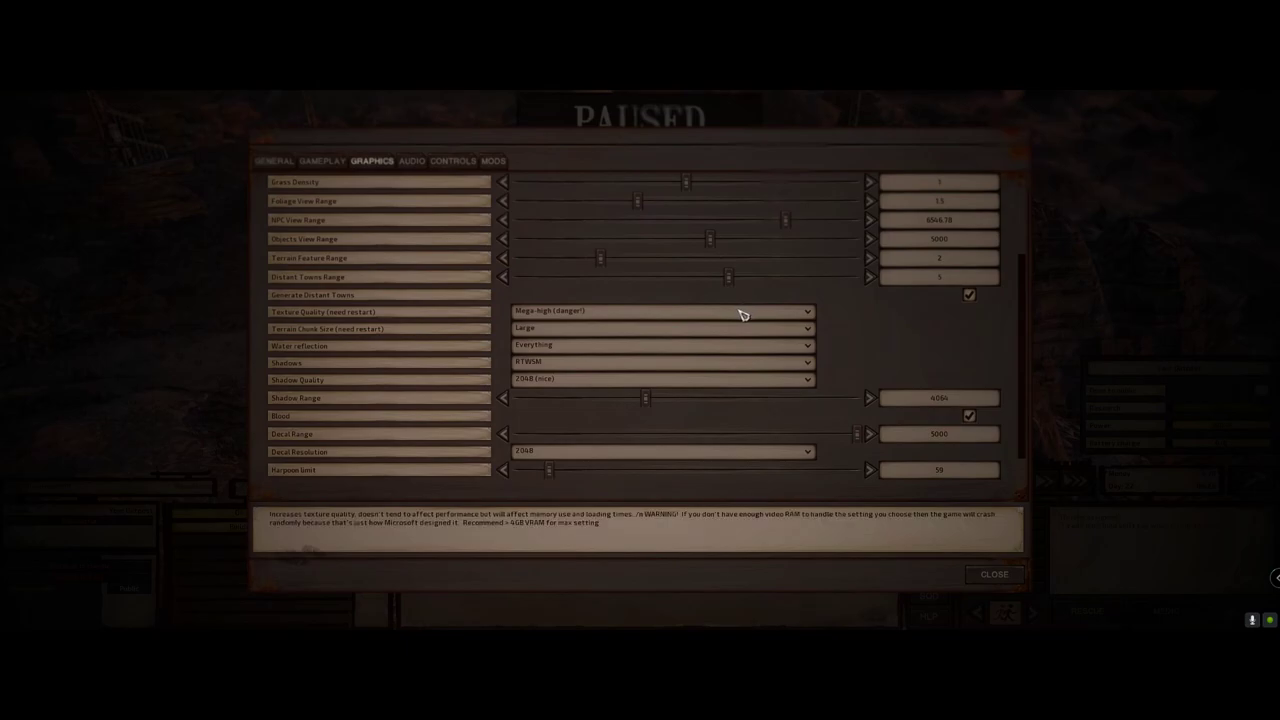
Review the available options for texture quality, water reflection, shadows and shadow quality without changing the selected values
{"action": "left_click", "coordinate": [540, 318]}
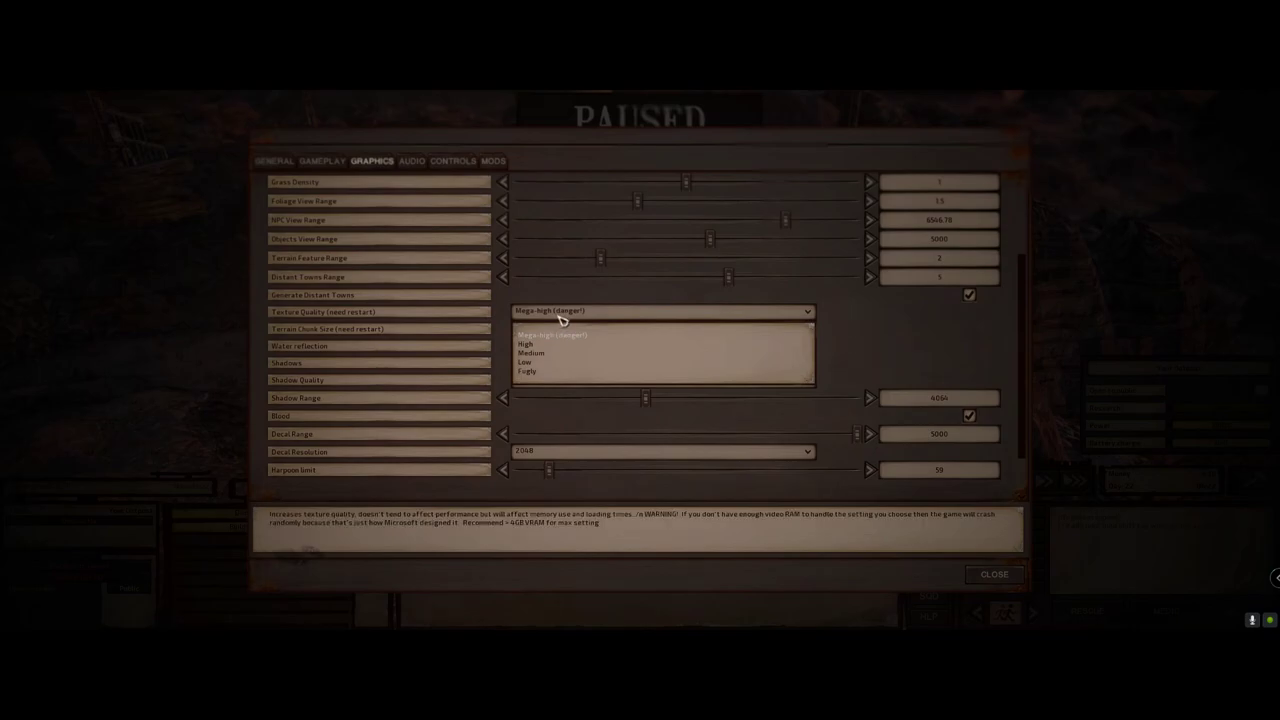
{"action": "left_click", "coordinate": [872, 324]}
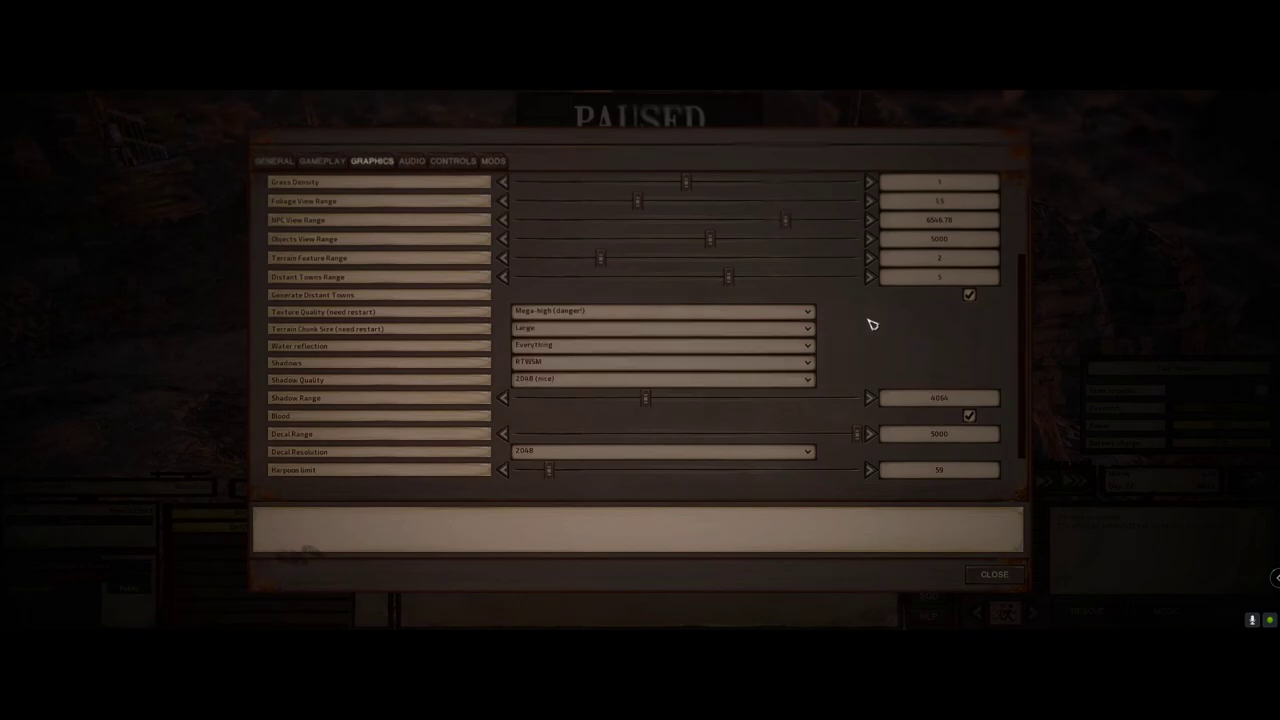
{"action": "left_click", "coordinate": [547, 349]}
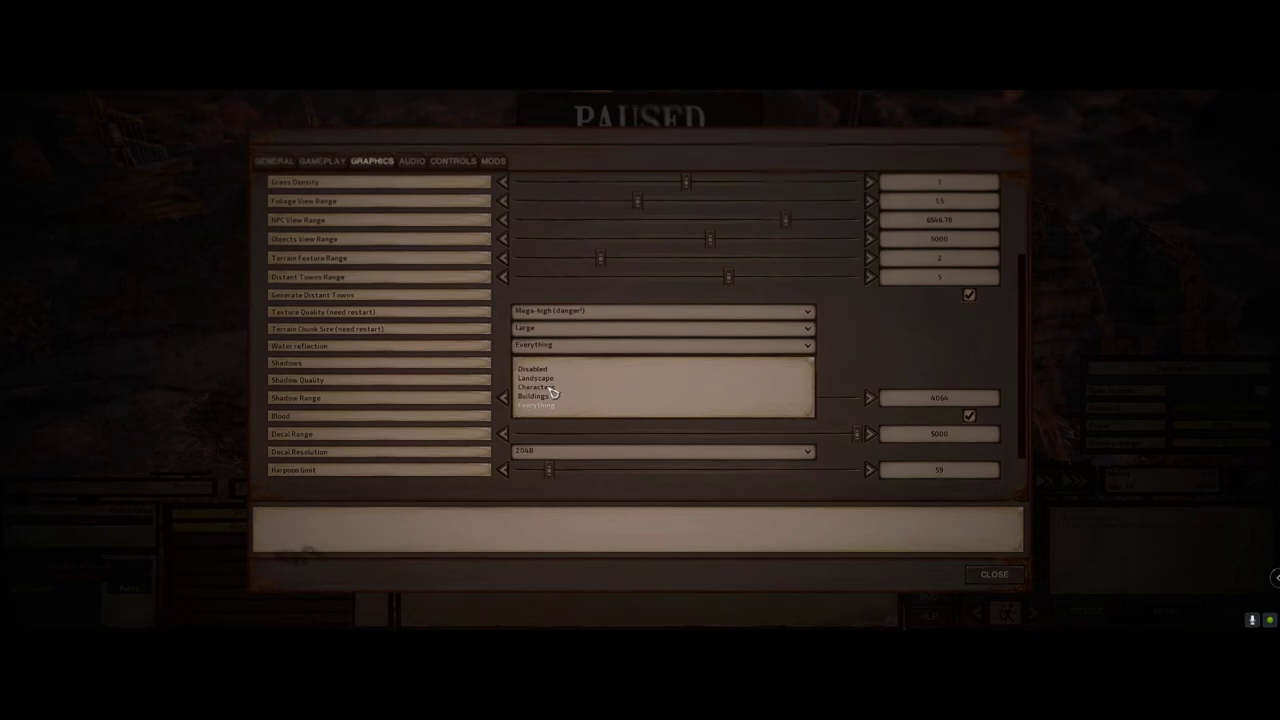
{"action": "left_click", "coordinate": [888, 345]}
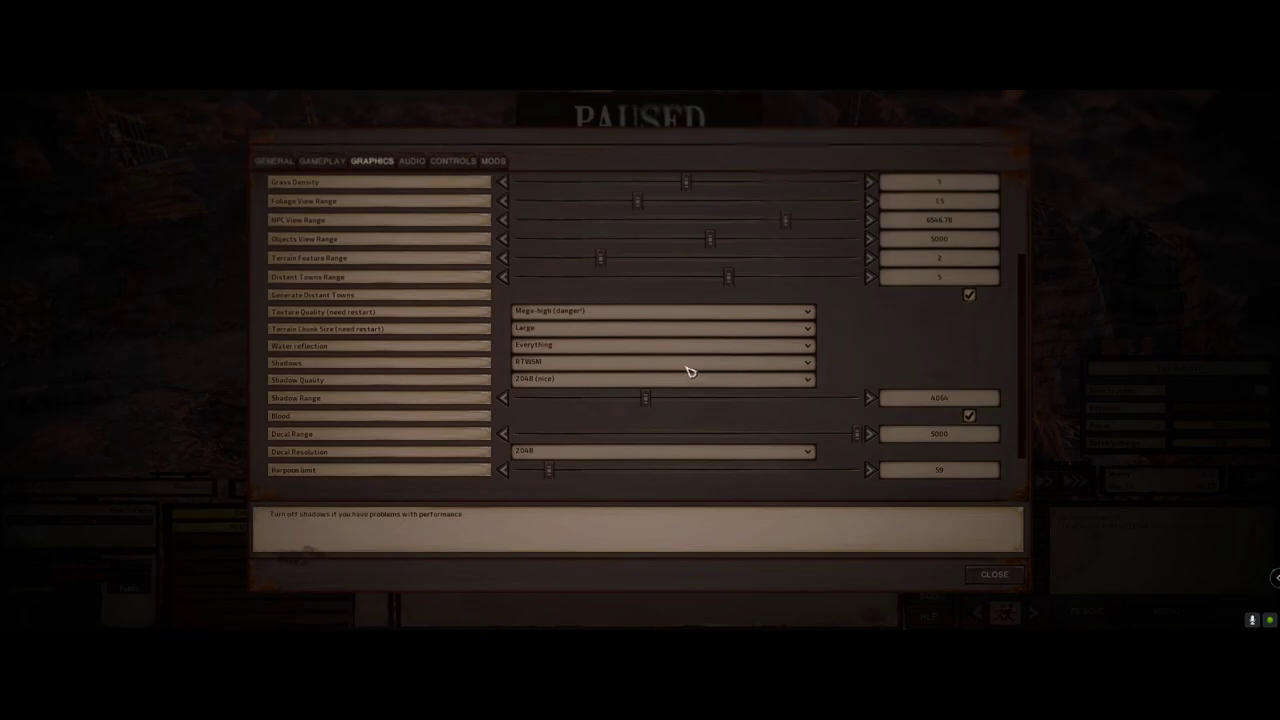
{"action": "left_click", "coordinate": [558, 364]}
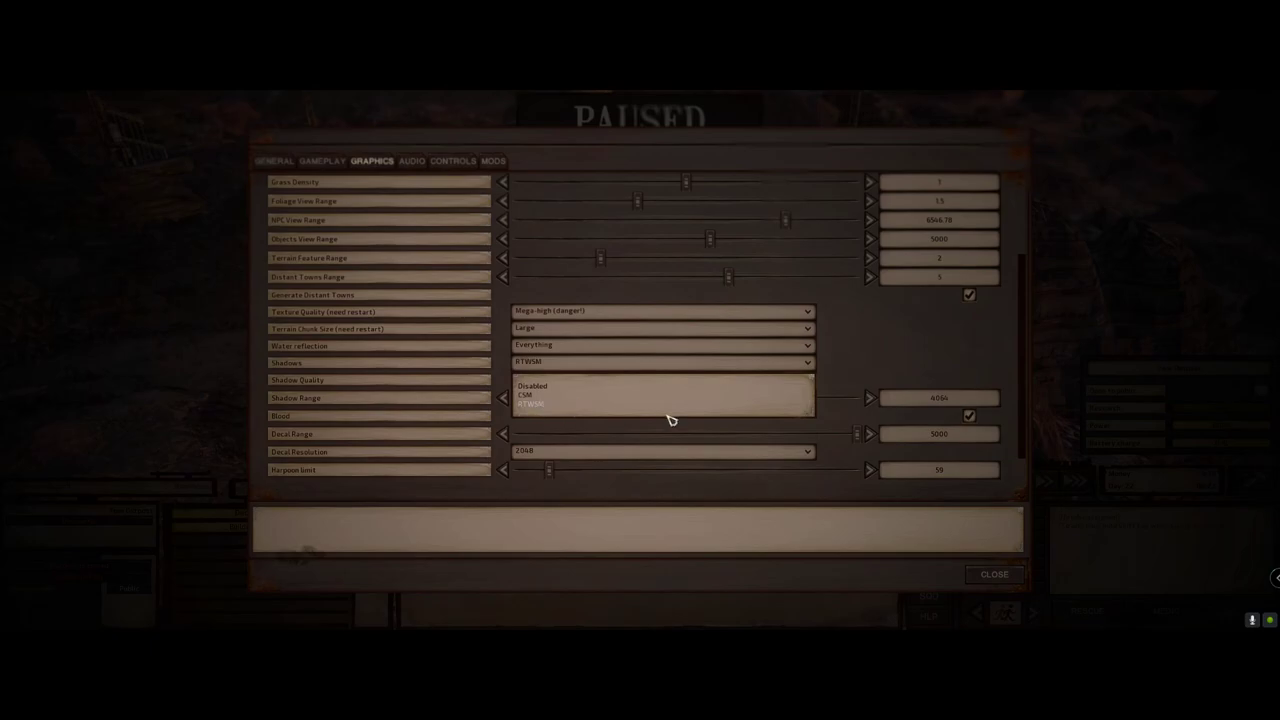
{"action": "left_click", "coordinate": [948, 352]}
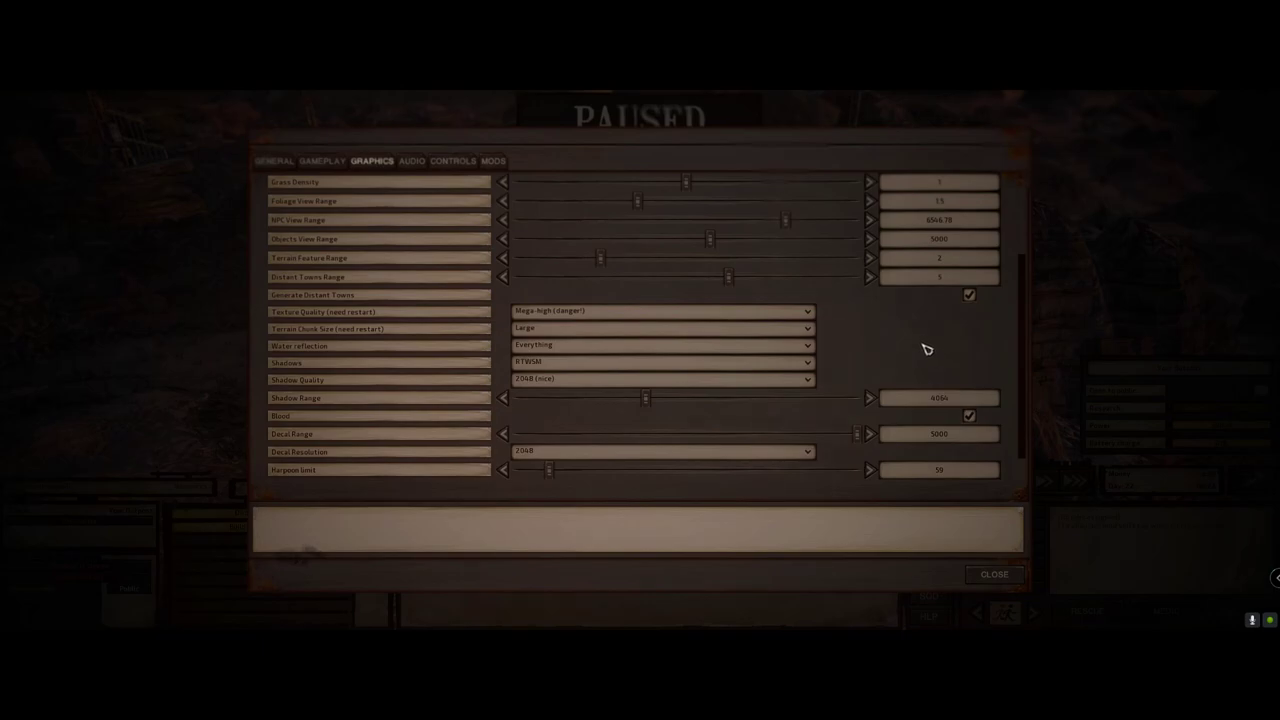
{"action": "left_click", "coordinate": [789, 384]}
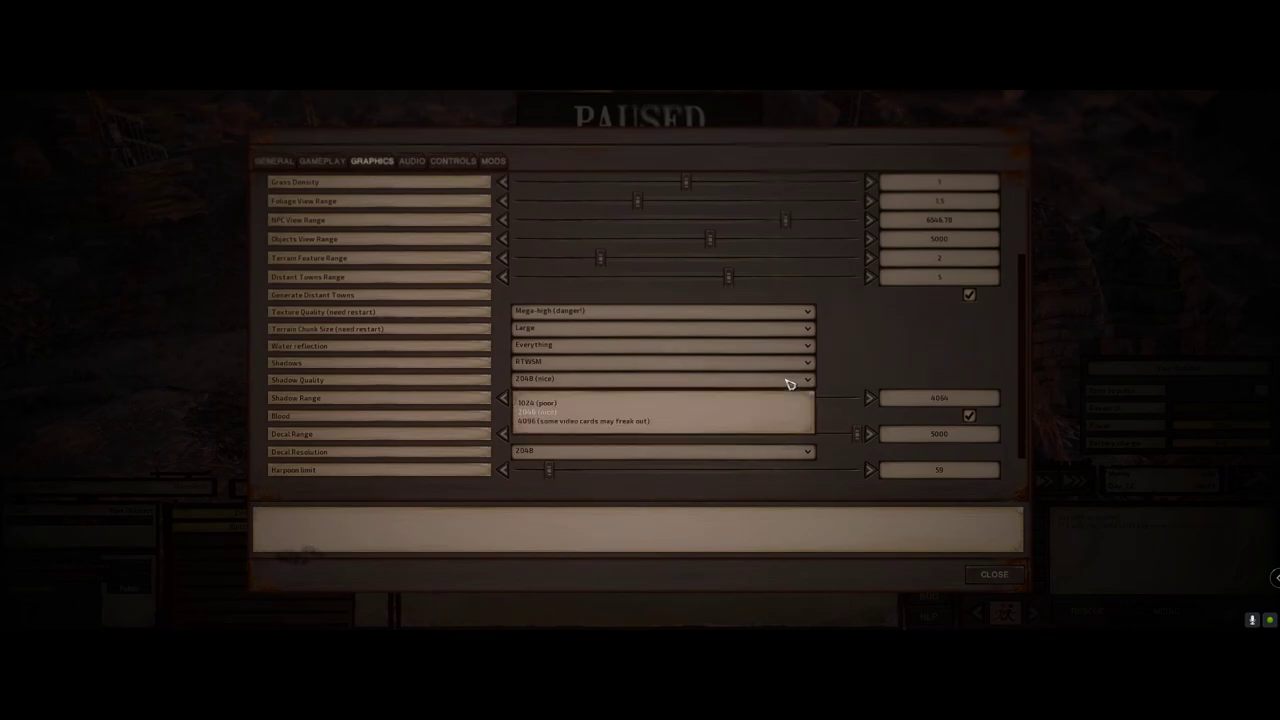
{"action": "left_click", "coordinate": [855, 365]}
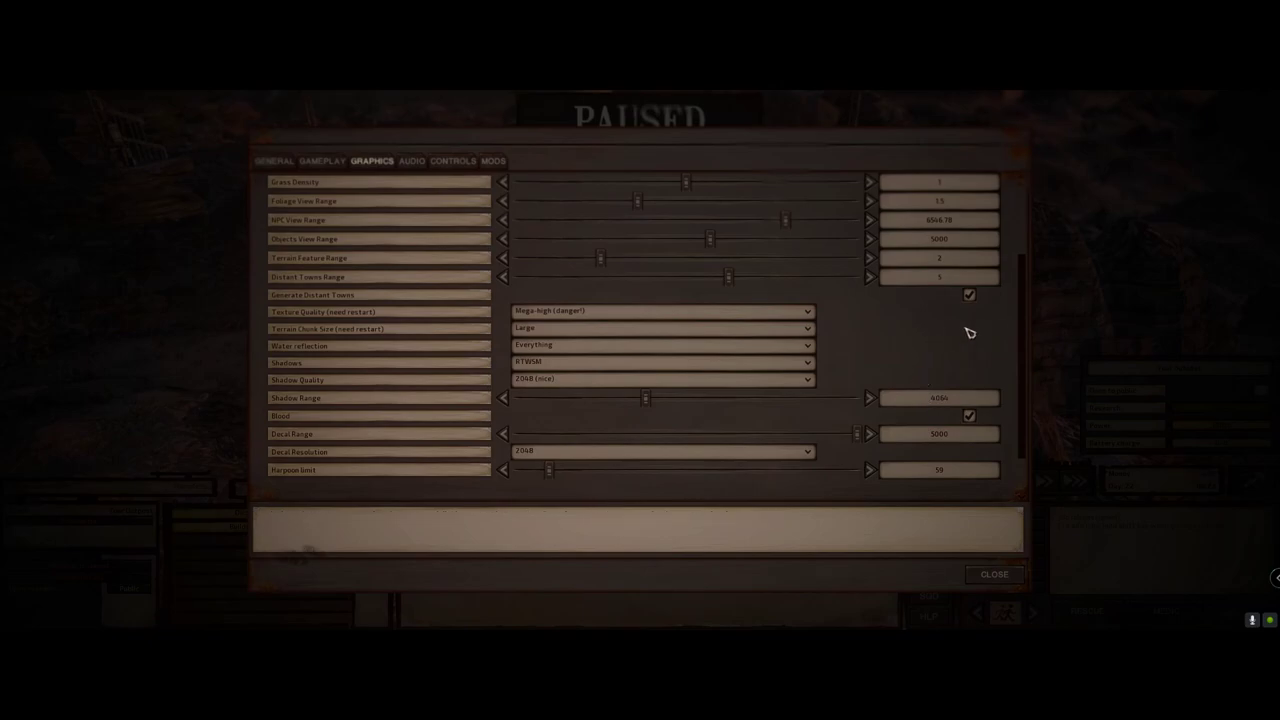
Review the remaining graphics settings down to FXAA, heat haze and SSAO, return to the resolution setting and close the options
{"action": "scroll", "coordinate": [1025, 341], "scroll_direction": "down", "scroll_amount": 1}
{"action": "scroll", "coordinate": [1025, 345], "scroll_direction": "down", "scroll_amount": 2}
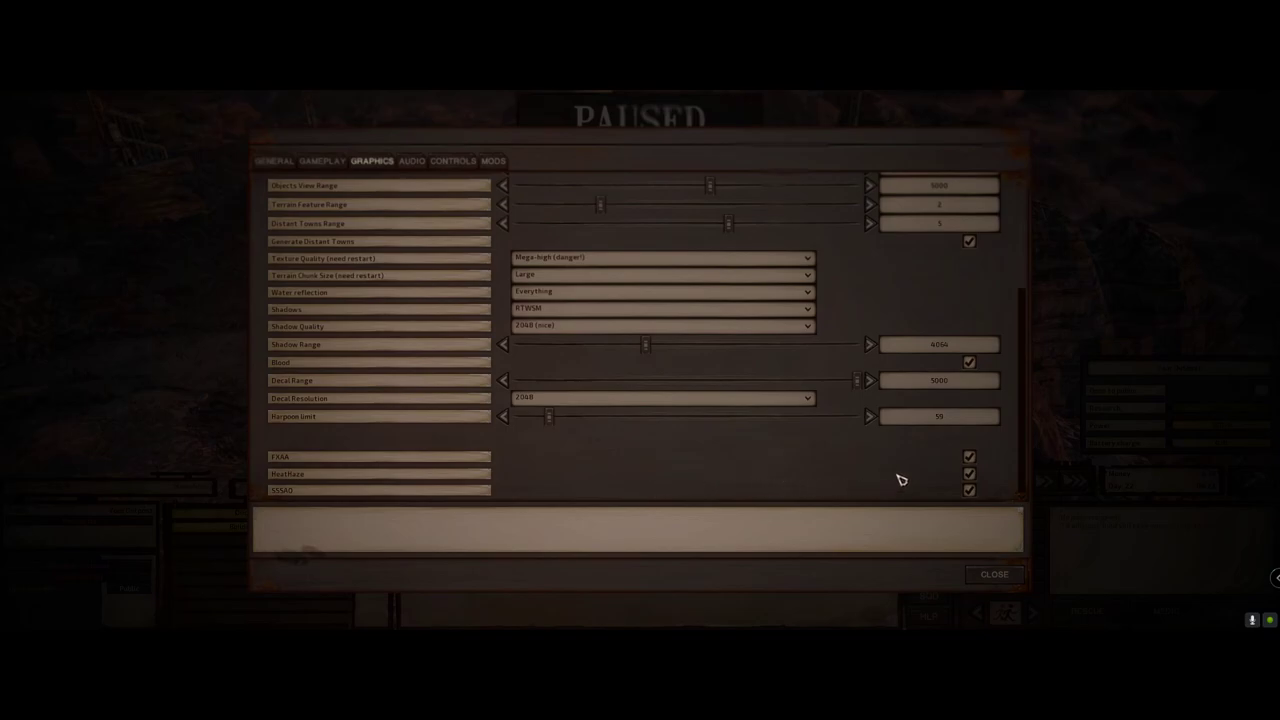
{"action": "scroll", "coordinate": [890, 480], "scroll_direction": "up", "scroll_amount": 5}
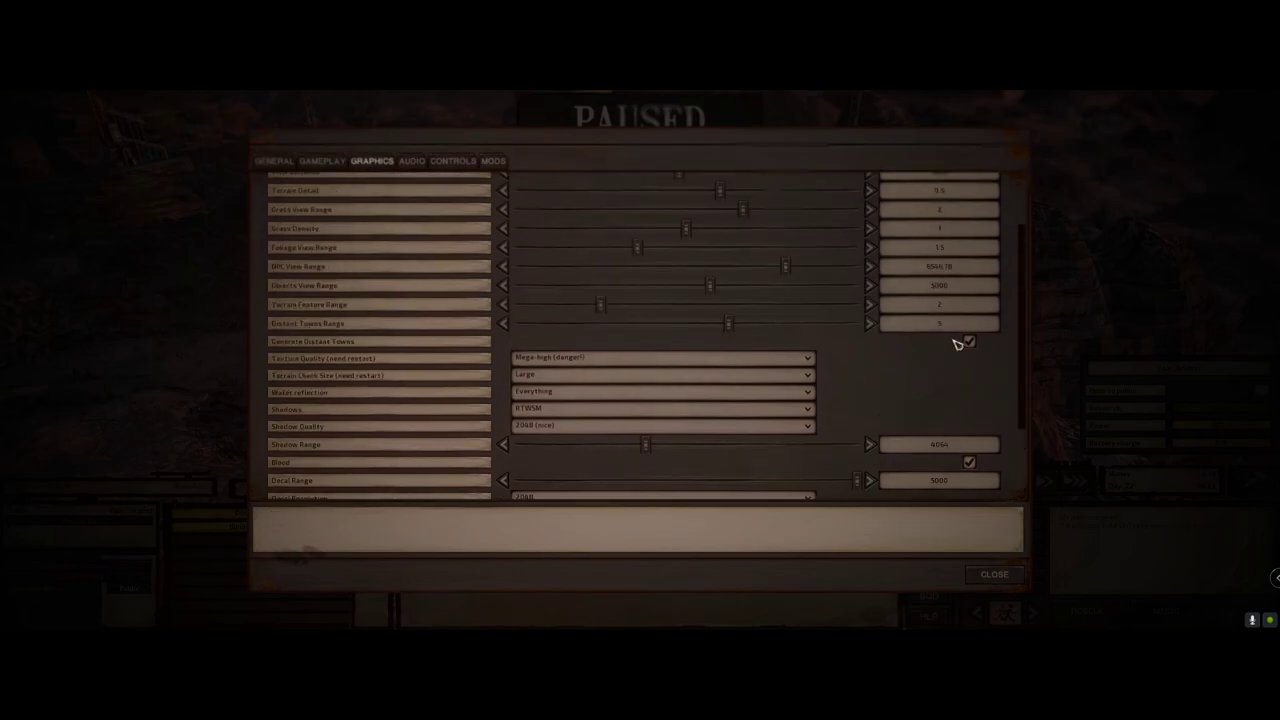
{"action": "scroll", "coordinate": [957, 343], "scroll_direction": "up", "scroll_amount": 3}
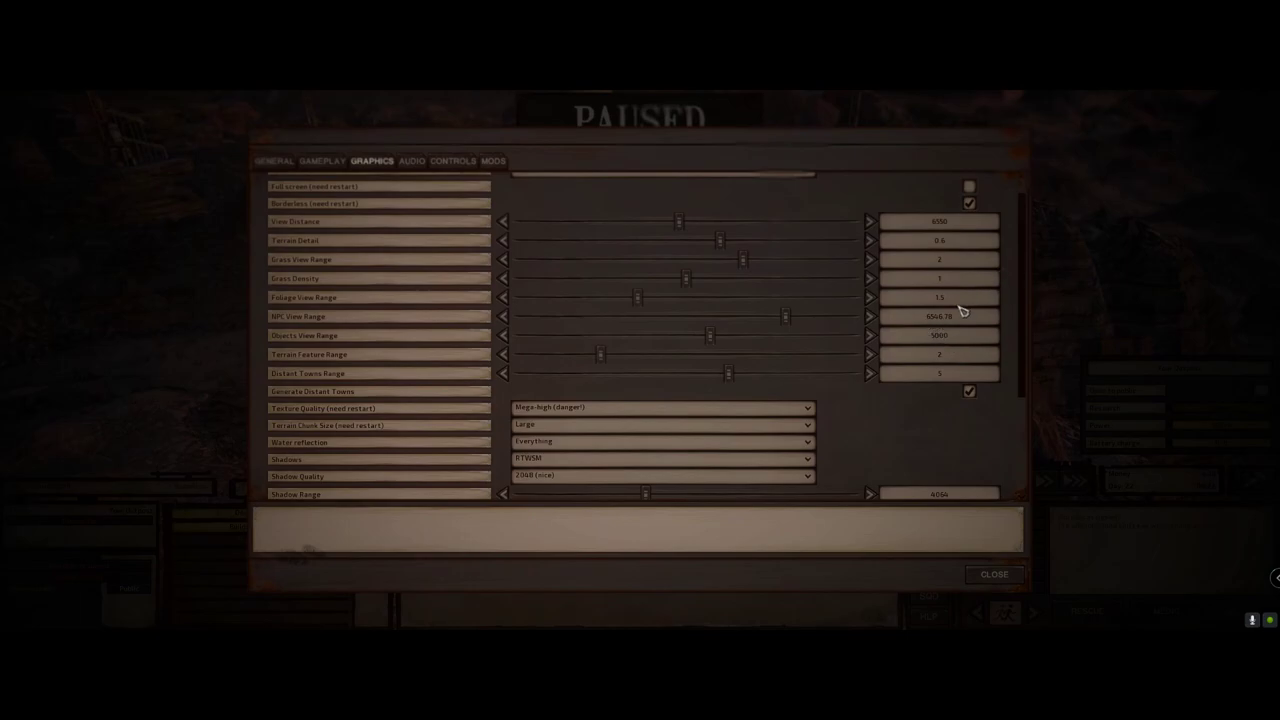
{"action": "scroll", "coordinate": [960, 312], "scroll_direction": "down", "scroll_amount": 1}
{"action": "scroll", "coordinate": [1028, 285], "scroll_direction": "up", "scroll_amount": 3}
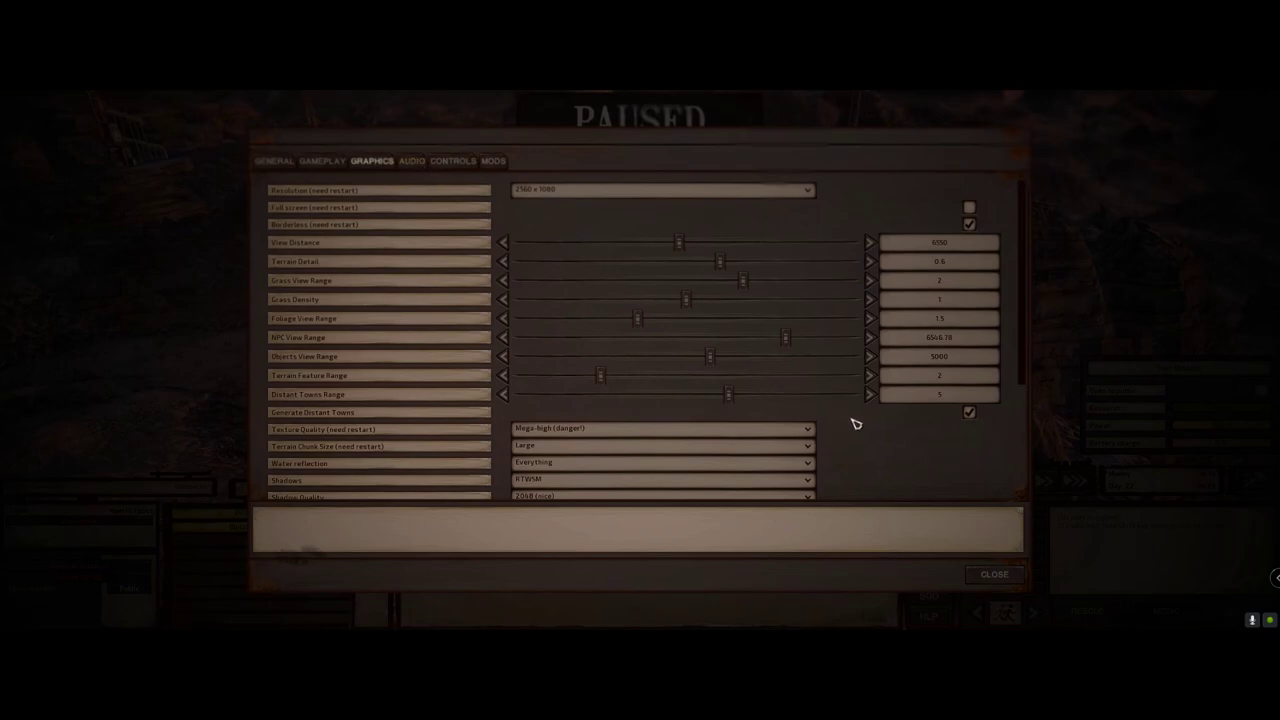
{"action": "left_click", "coordinate": [1000, 570]}
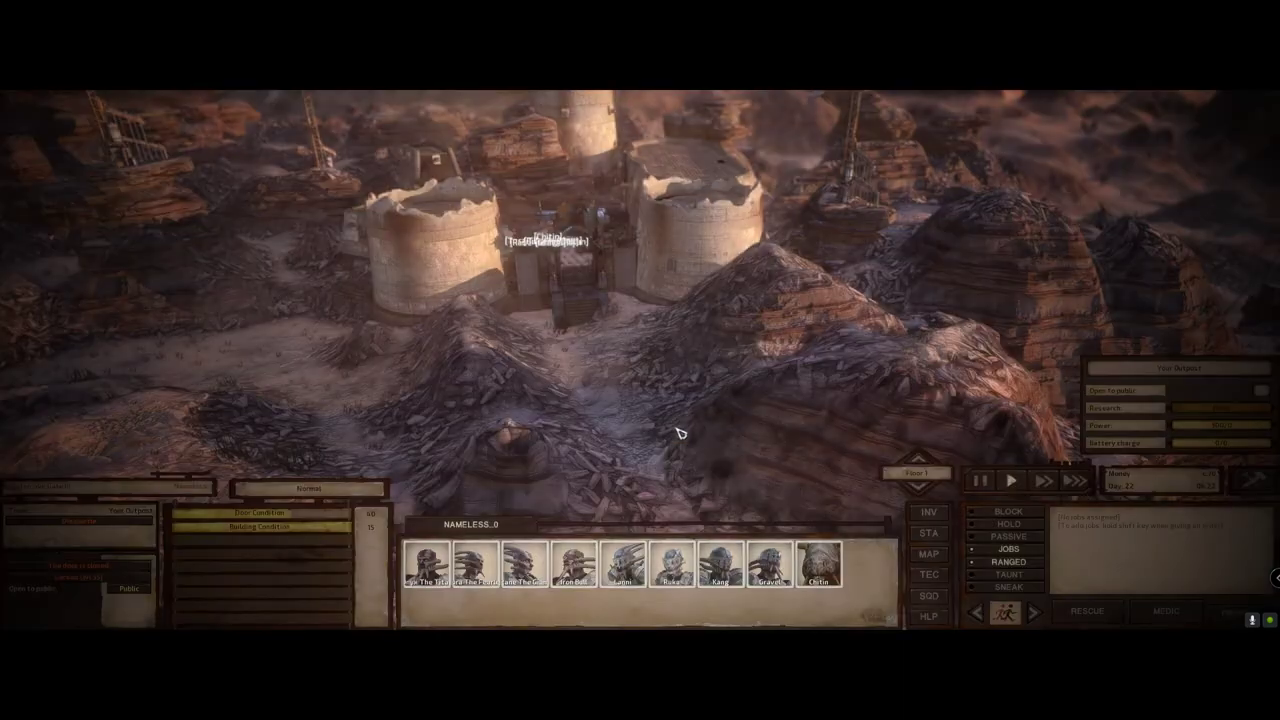
Examine the outpost, wind turbines and distant horizon from a lower and wider viewpoint
{"action": "left_click", "coordinate": [681, 430]}
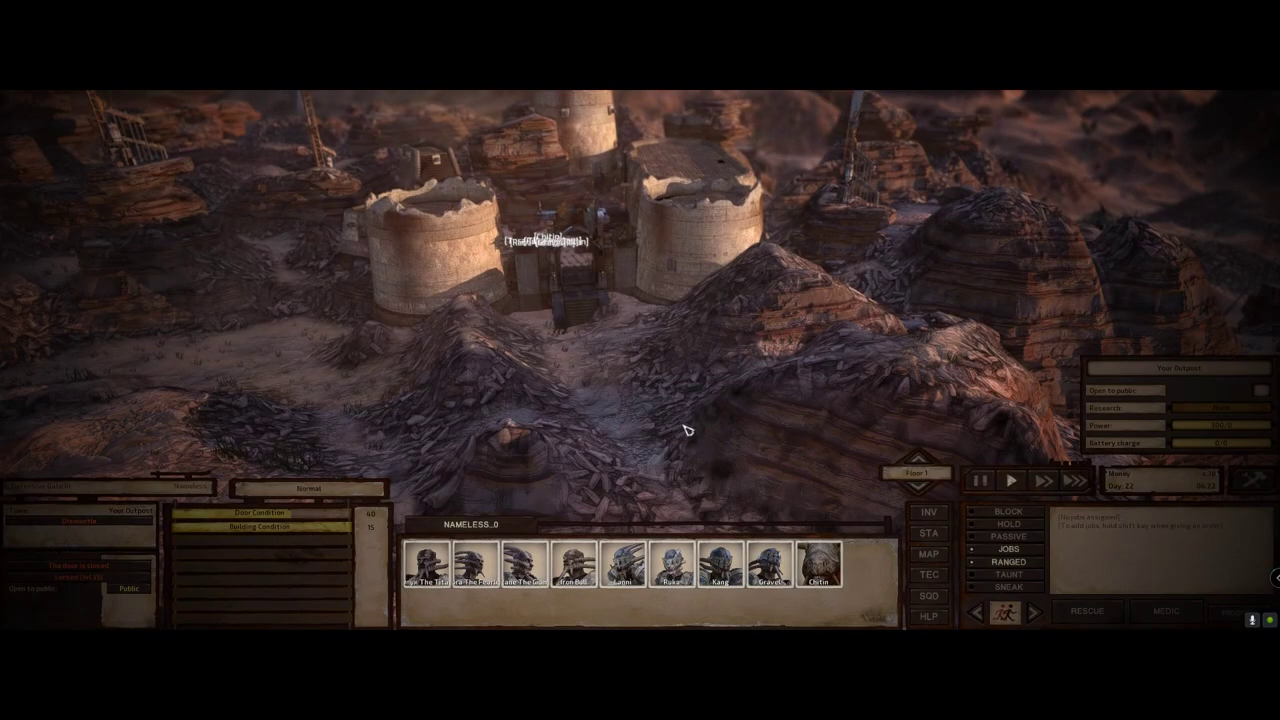
{"action": "scroll", "coordinate": [688, 410], "scroll_direction": "down", "scroll_amount": 3}
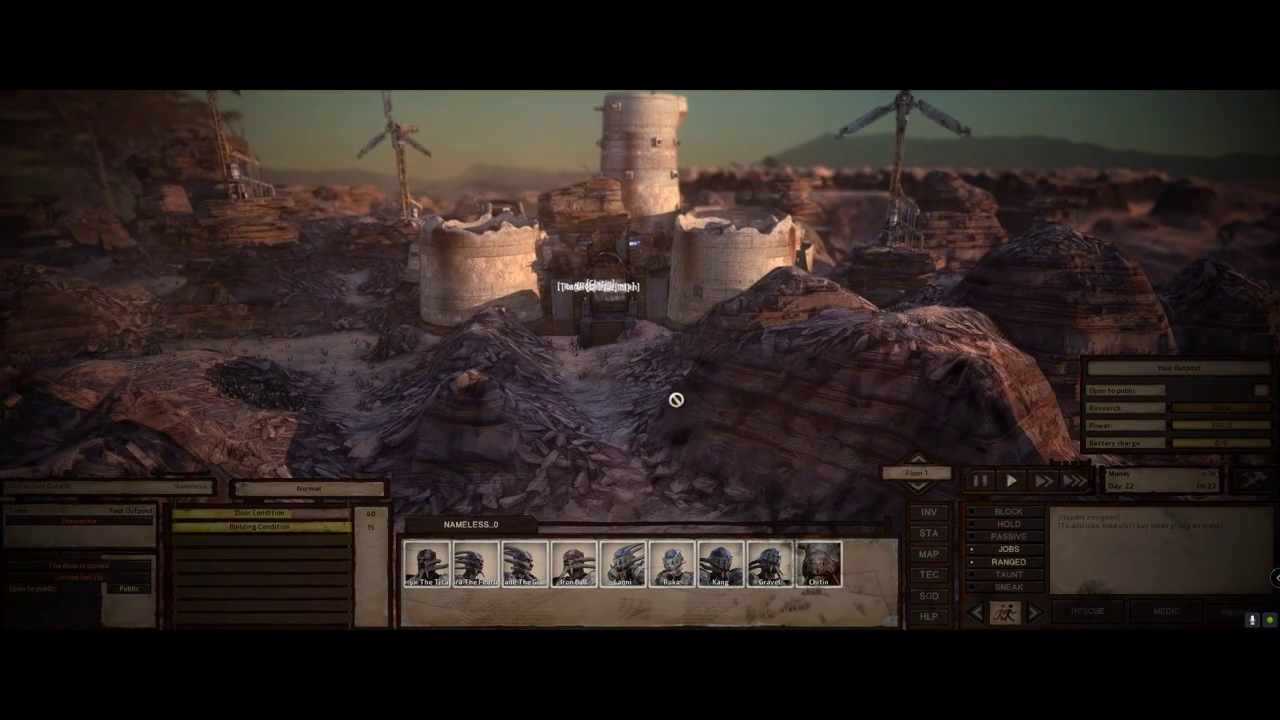
{"action": "key", "text": "q"}
{"action": "key", "text": "e"}
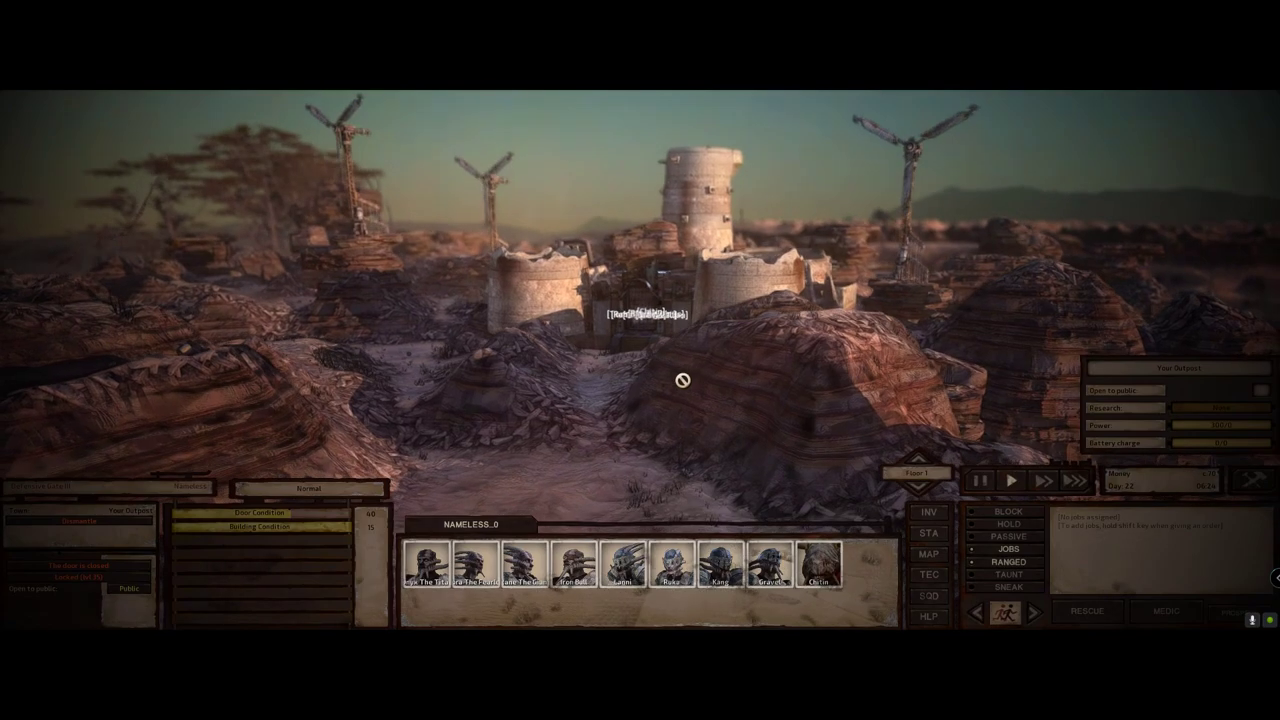
{"action": "key", "text": "e"}
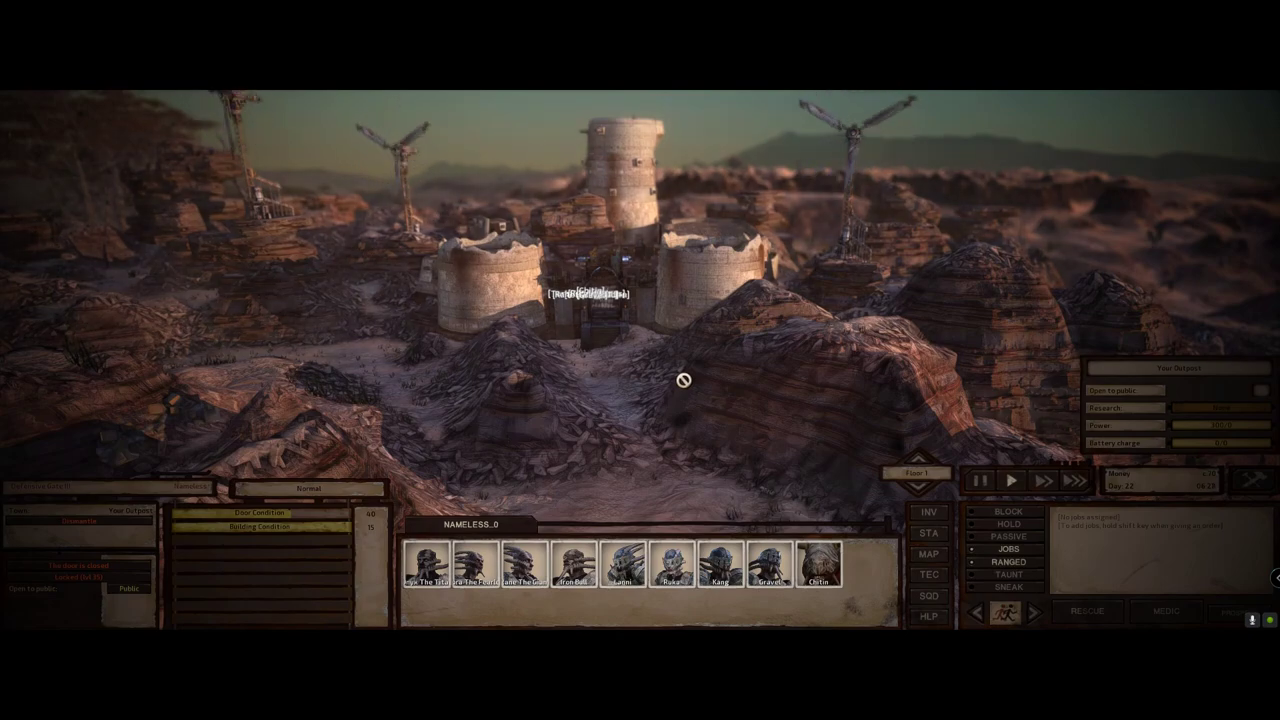
Open the ReShade settings and test the Overlay and UIMask_Bottom effects by turning each on and back off
{"action": "key", "text": "Home"}
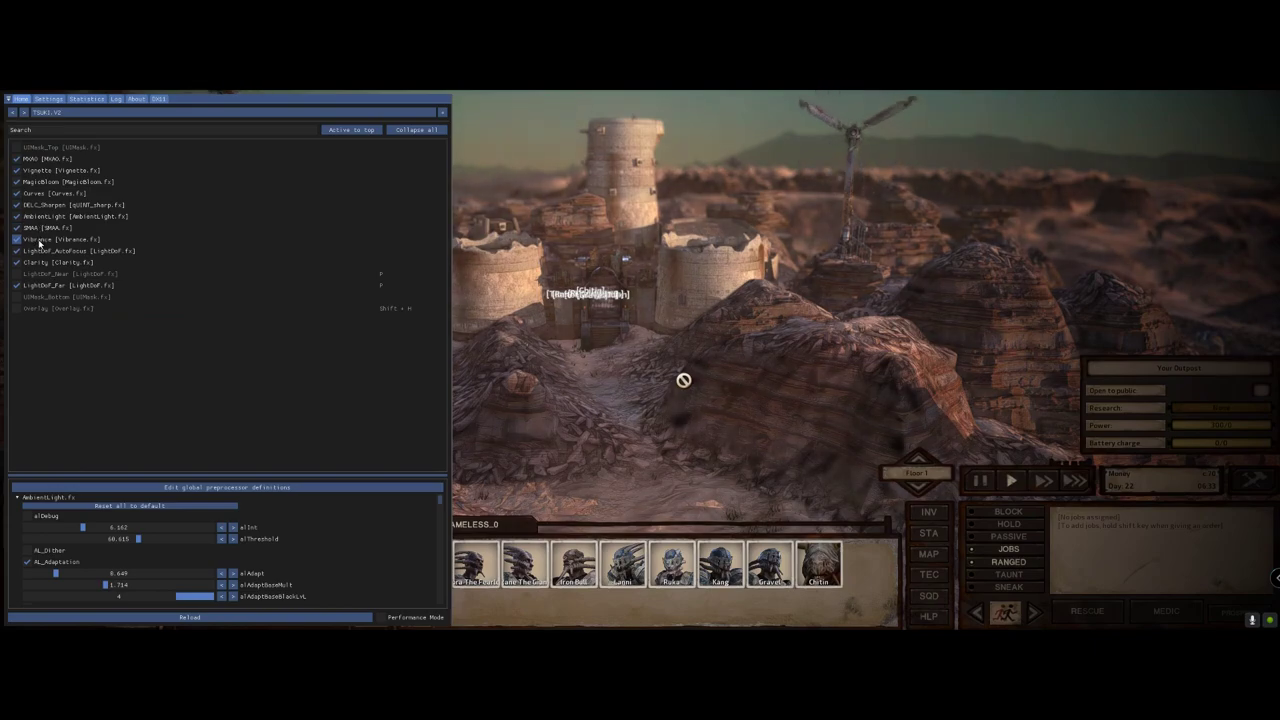
{"action": "left_click", "coordinate": [18, 311]}
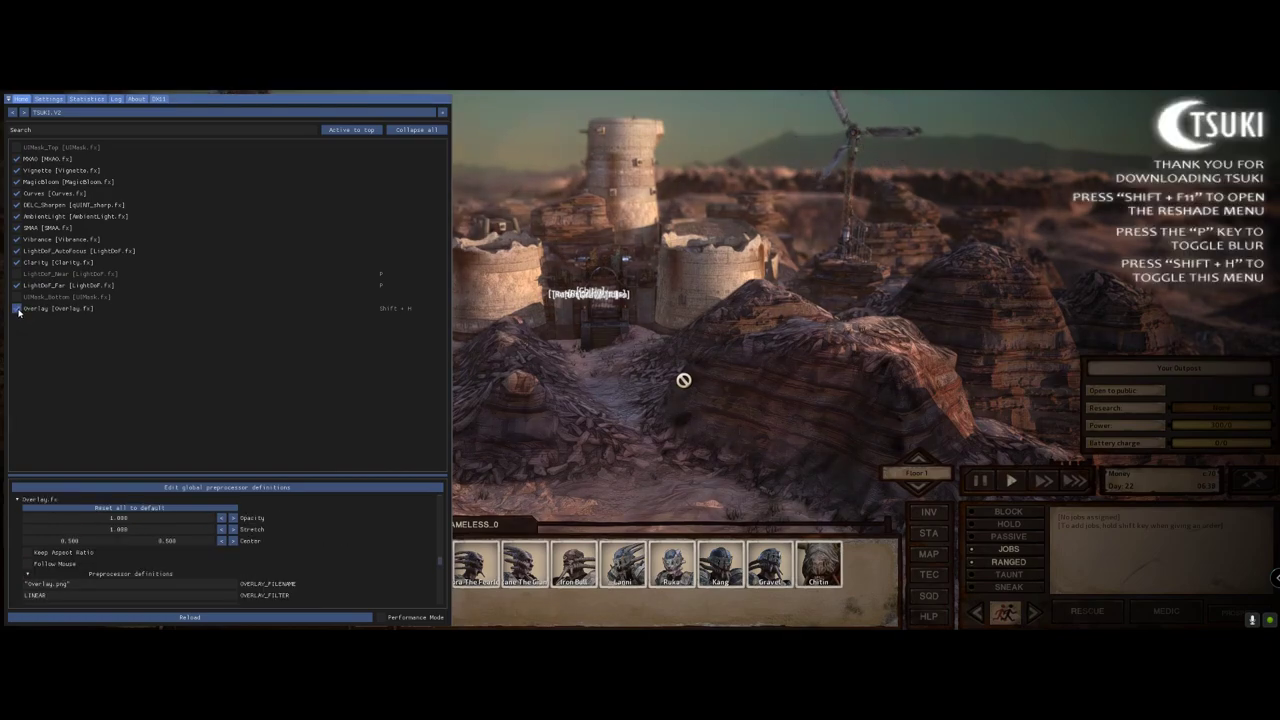
{"action": "left_click", "coordinate": [18, 311]}
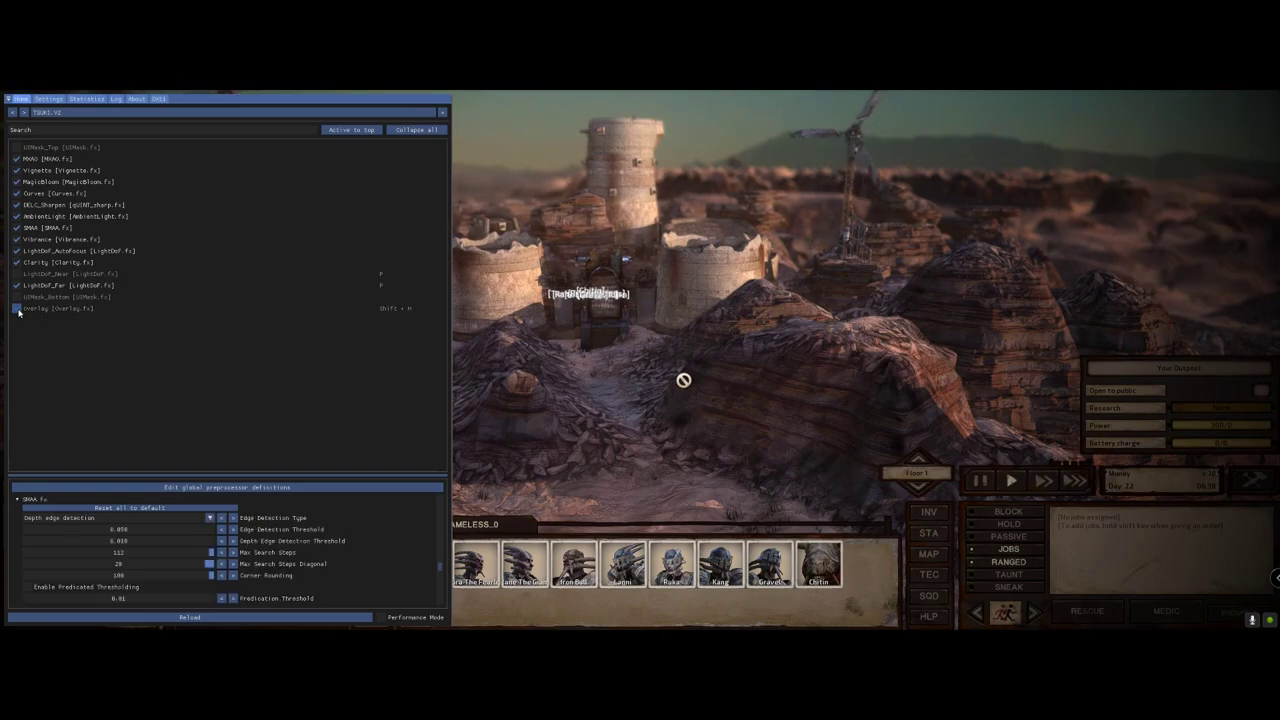
{"action": "left_click", "coordinate": [17, 298]}
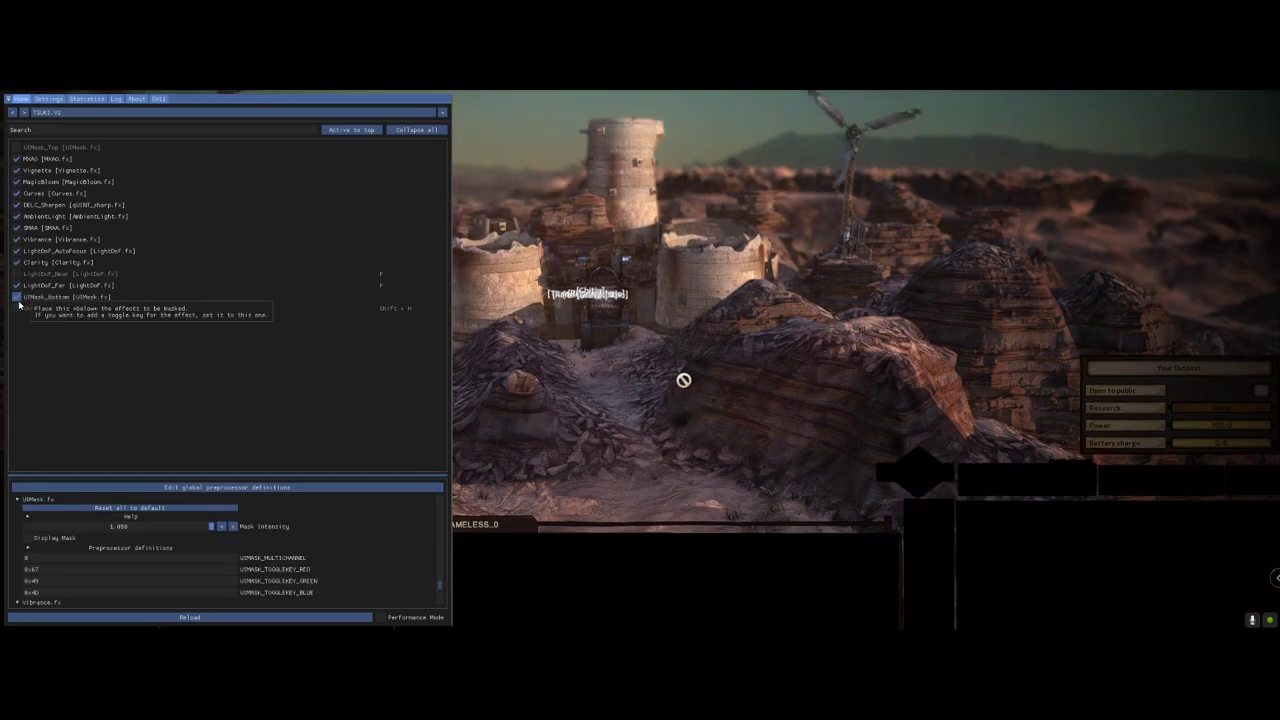
{"action": "left_click", "coordinate": [17, 298]}
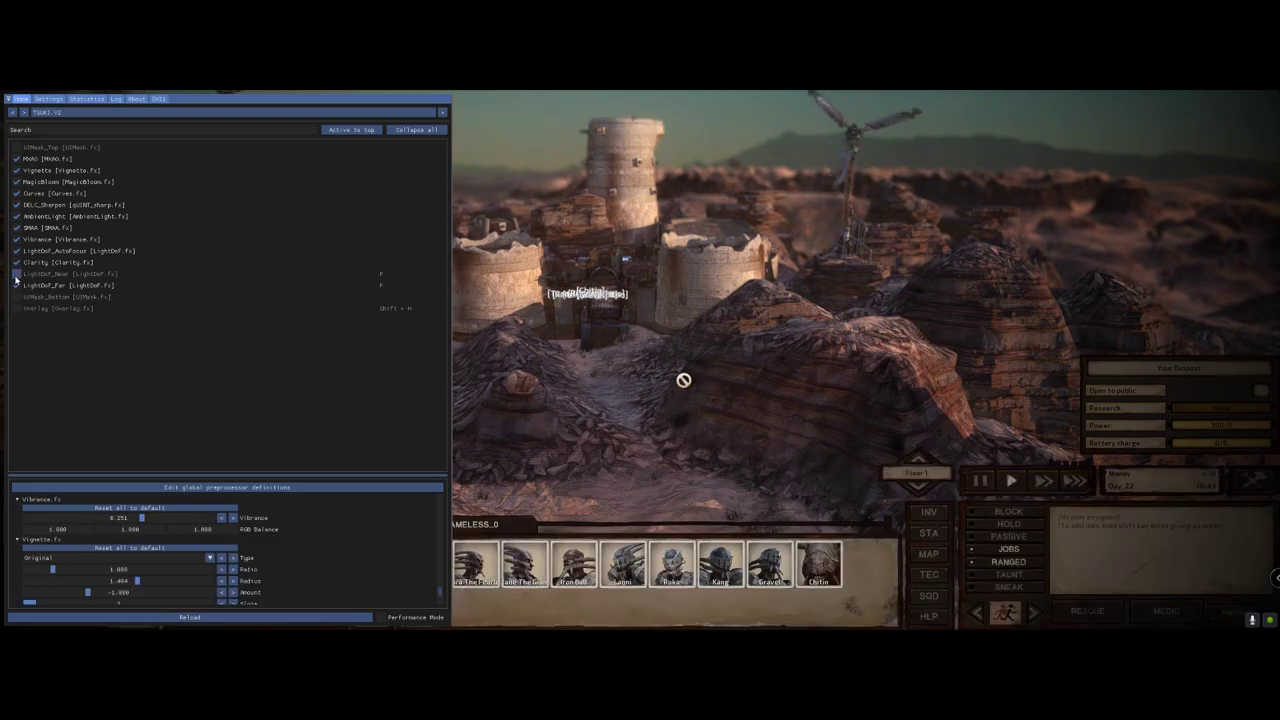
Test the LightDof_Near and UIMask_Top effects, leave both disabled, and close the ReShade settings
{"action": "left_click", "coordinate": [16, 276]}
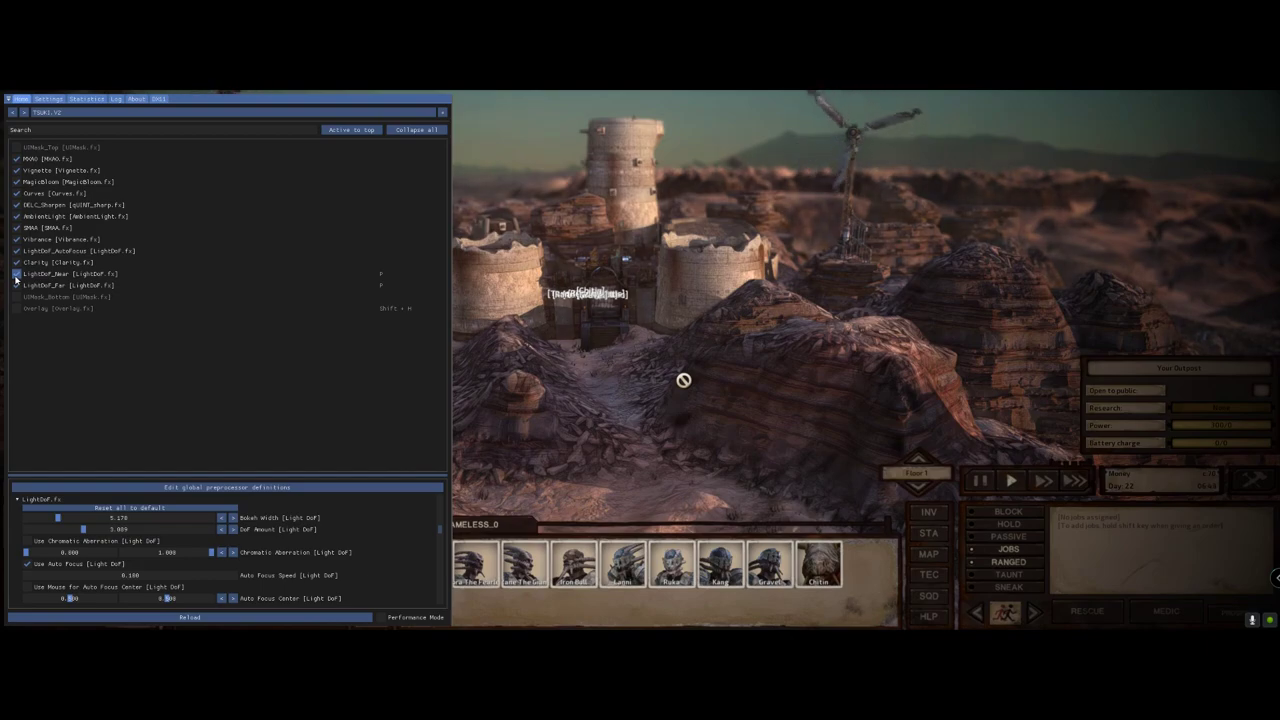
{"action": "left_click", "coordinate": [16, 275]}
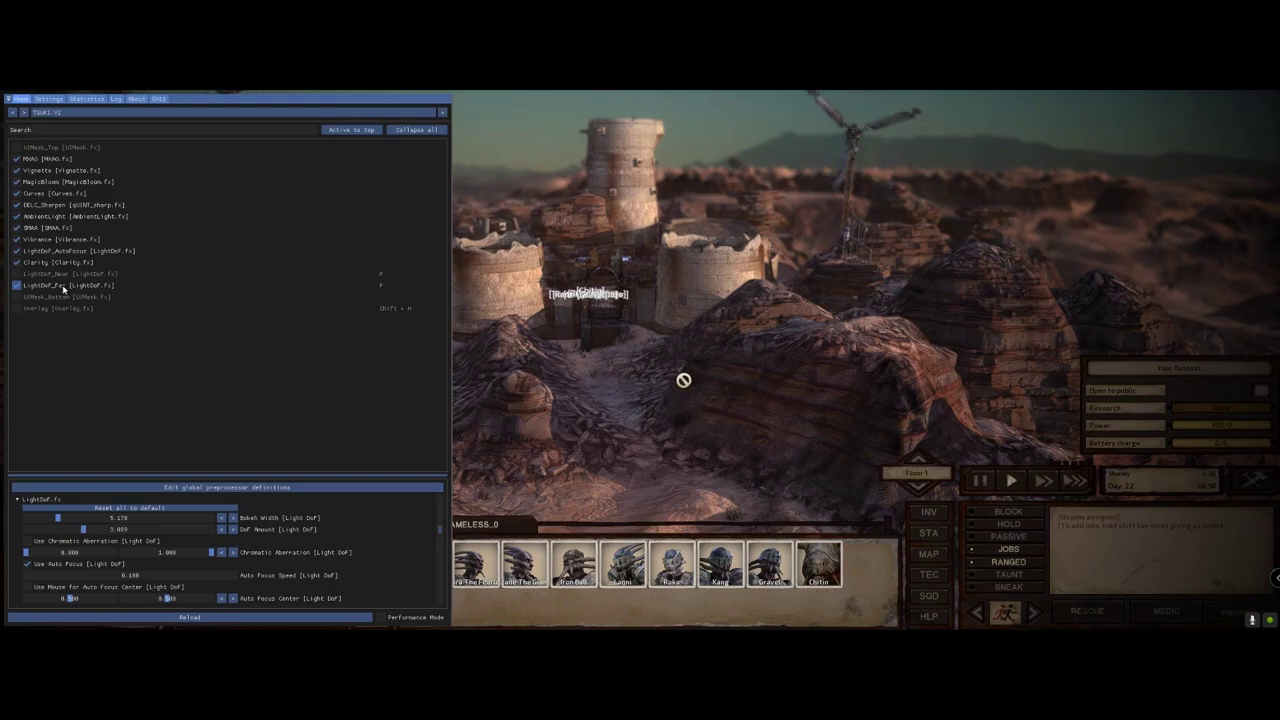
{"action": "left_click", "coordinate": [17, 148]}
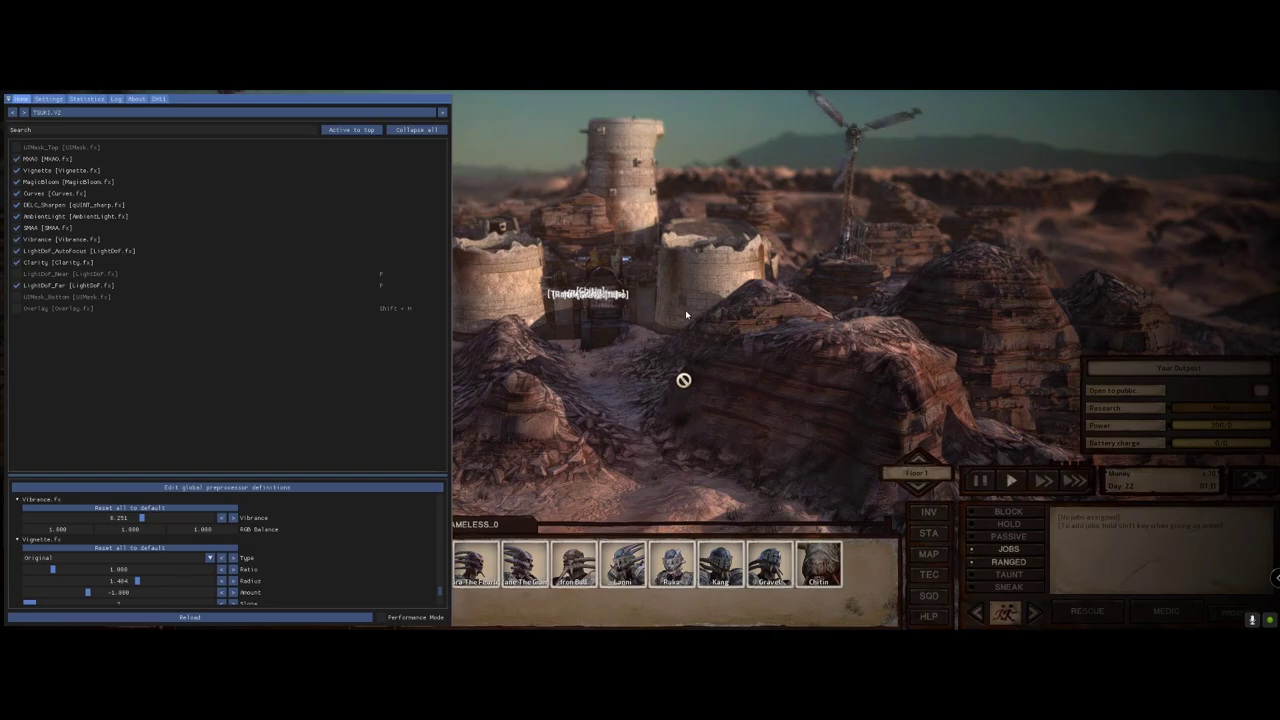
{"action": "key", "text": "Home"}
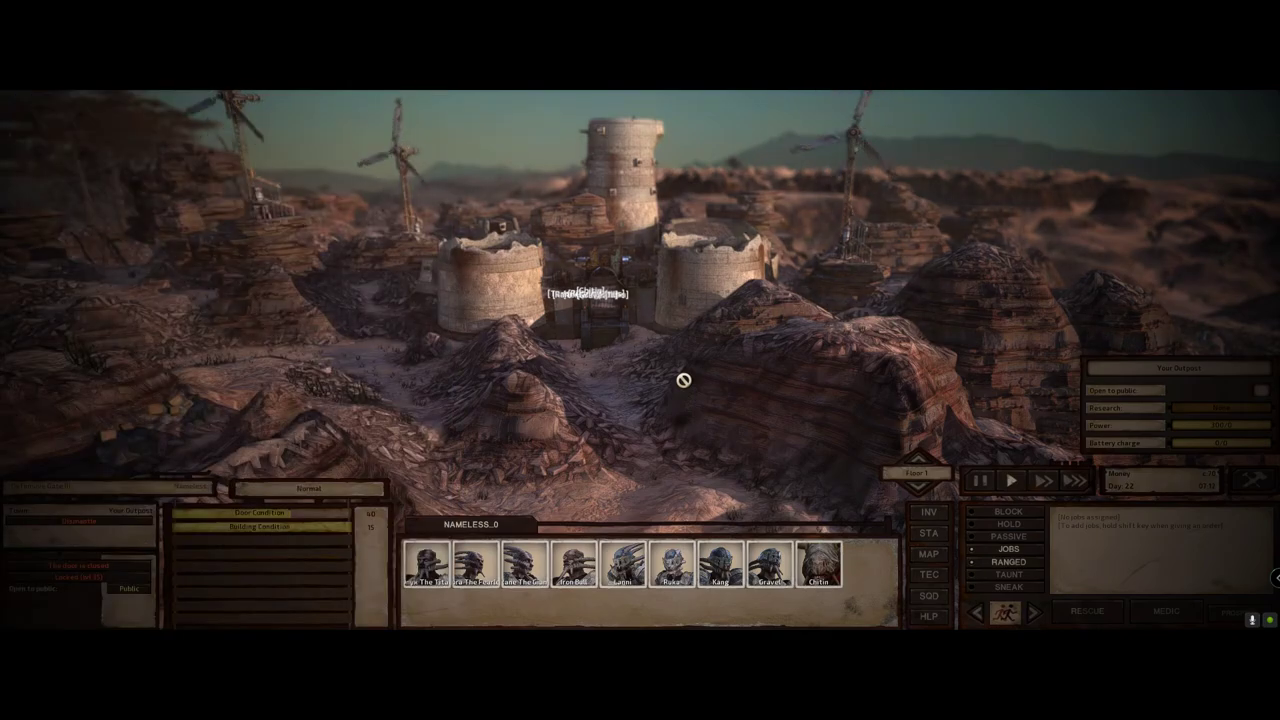
Inspect the squad in the outpost courtyard up close, ending on an overview of the towers
{"action": "scroll", "coordinate": [683, 380], "scroll_direction": "up", "scroll_amount": 4}
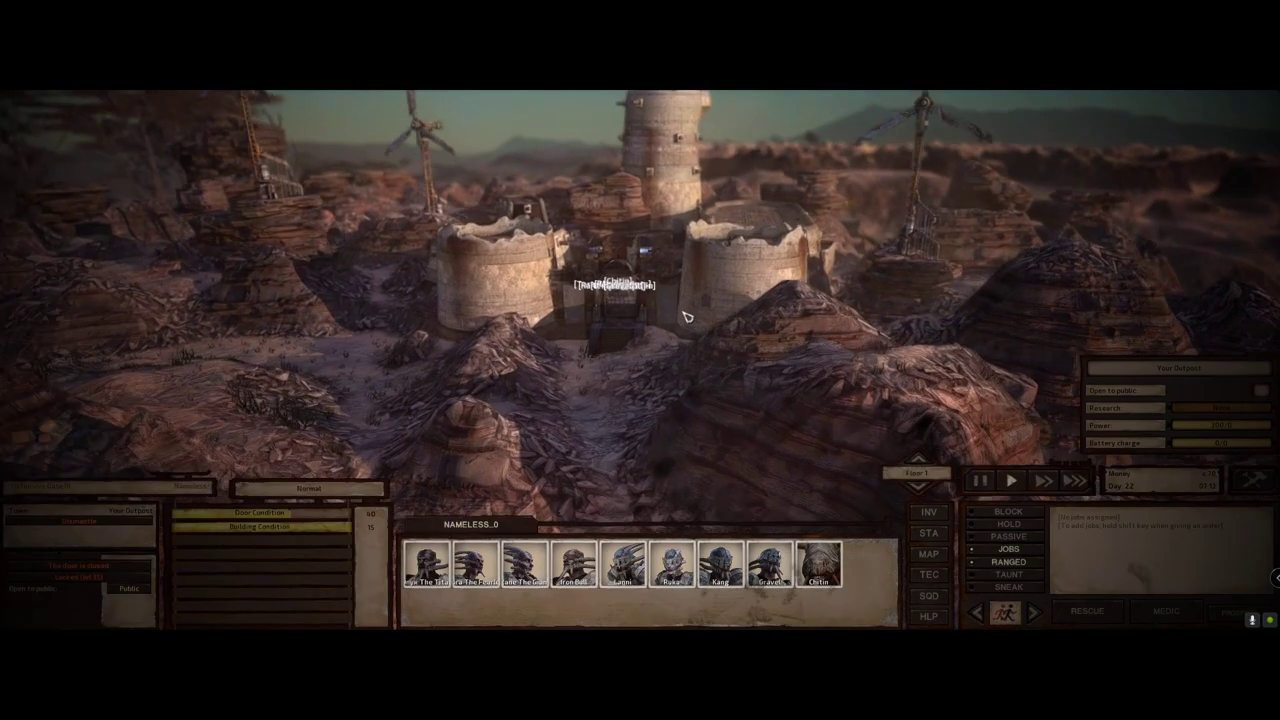
{"action": "scroll", "coordinate": [686, 318], "scroll_direction": "up", "scroll_amount": 3}
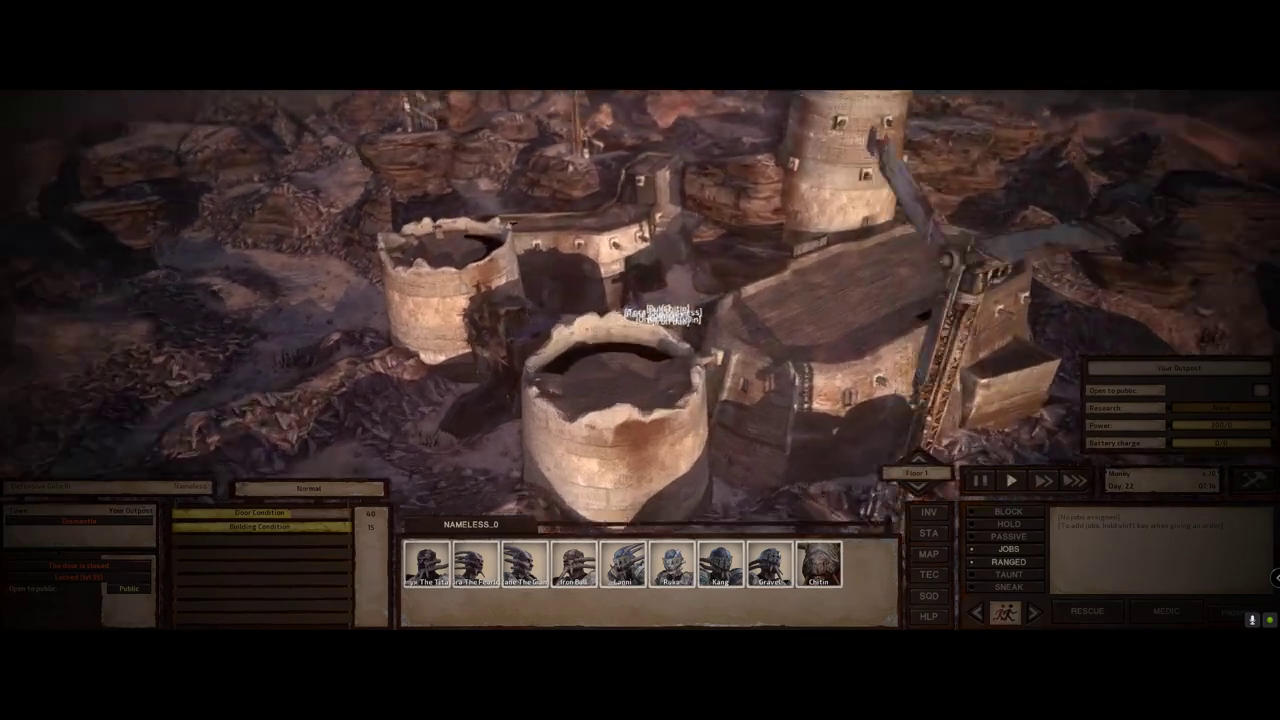
{"action": "scroll", "coordinate": [700, 316], "scroll_direction": "up", "scroll_amount": 5}
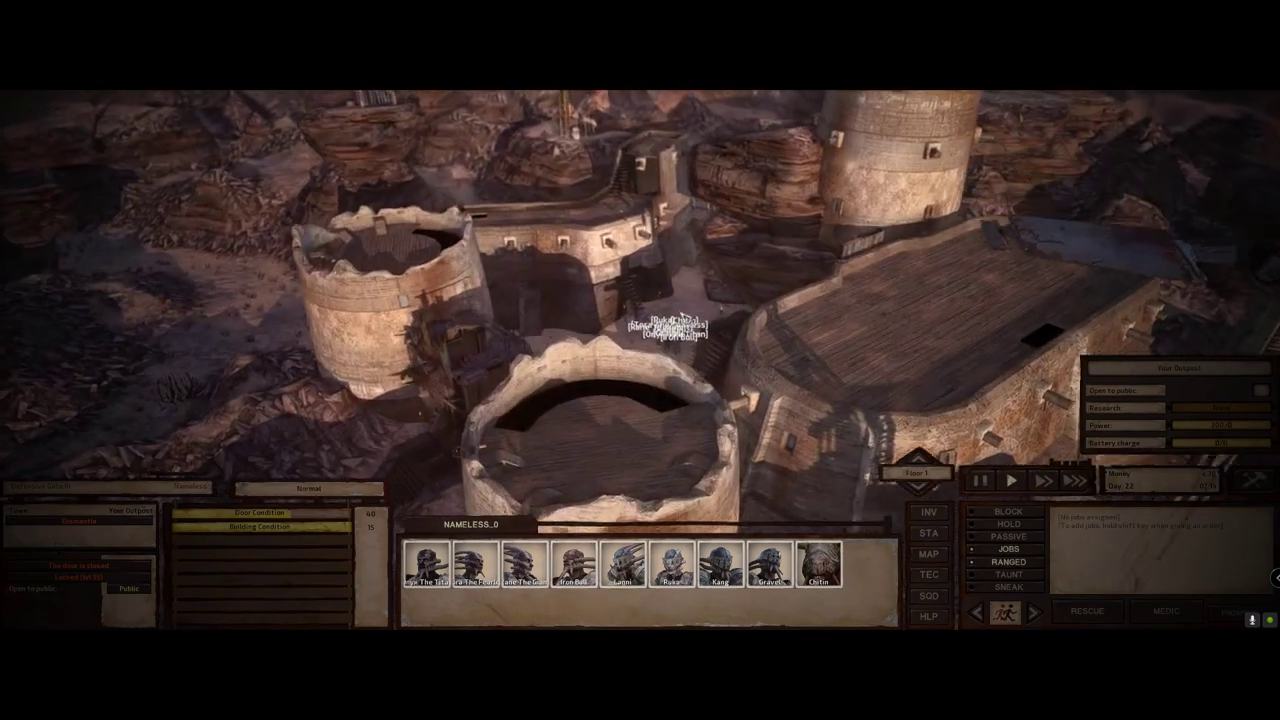
{"action": "scroll", "coordinate": [700, 316], "scroll_direction": "up", "scroll_amount": 4}
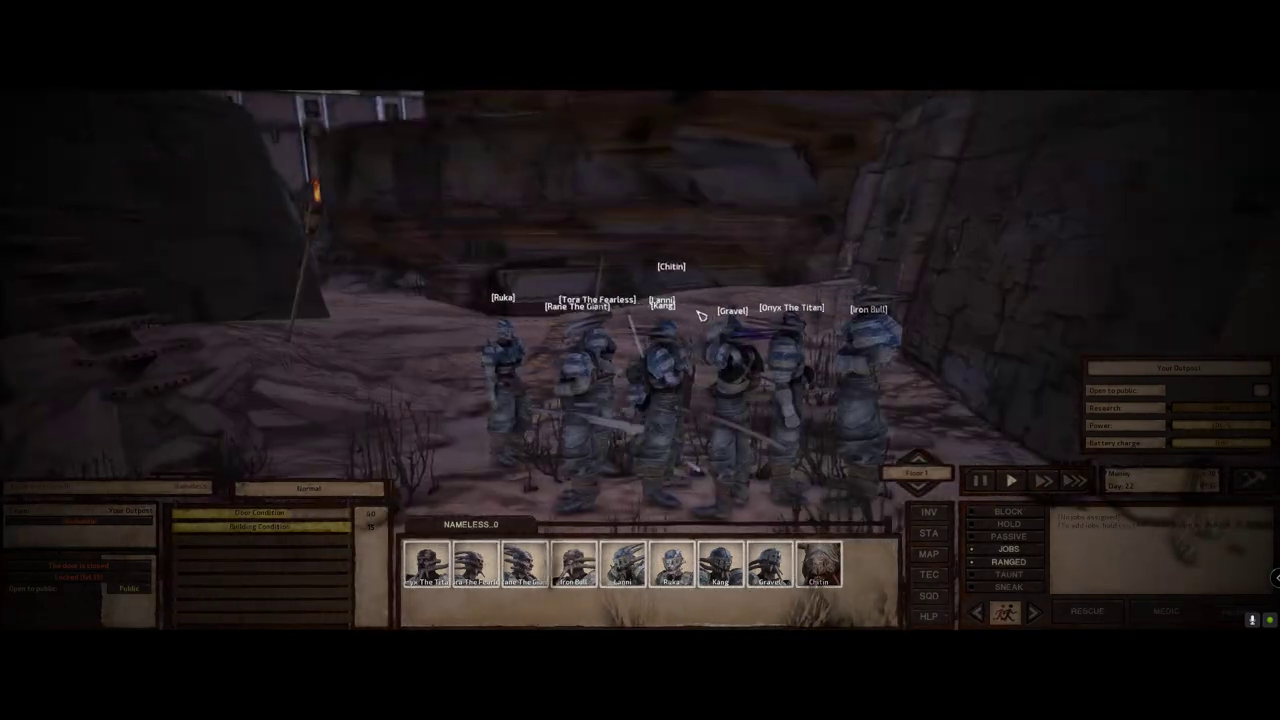
{"action": "scroll", "coordinate": [700, 316], "scroll_direction": "down", "scroll_amount": 6}
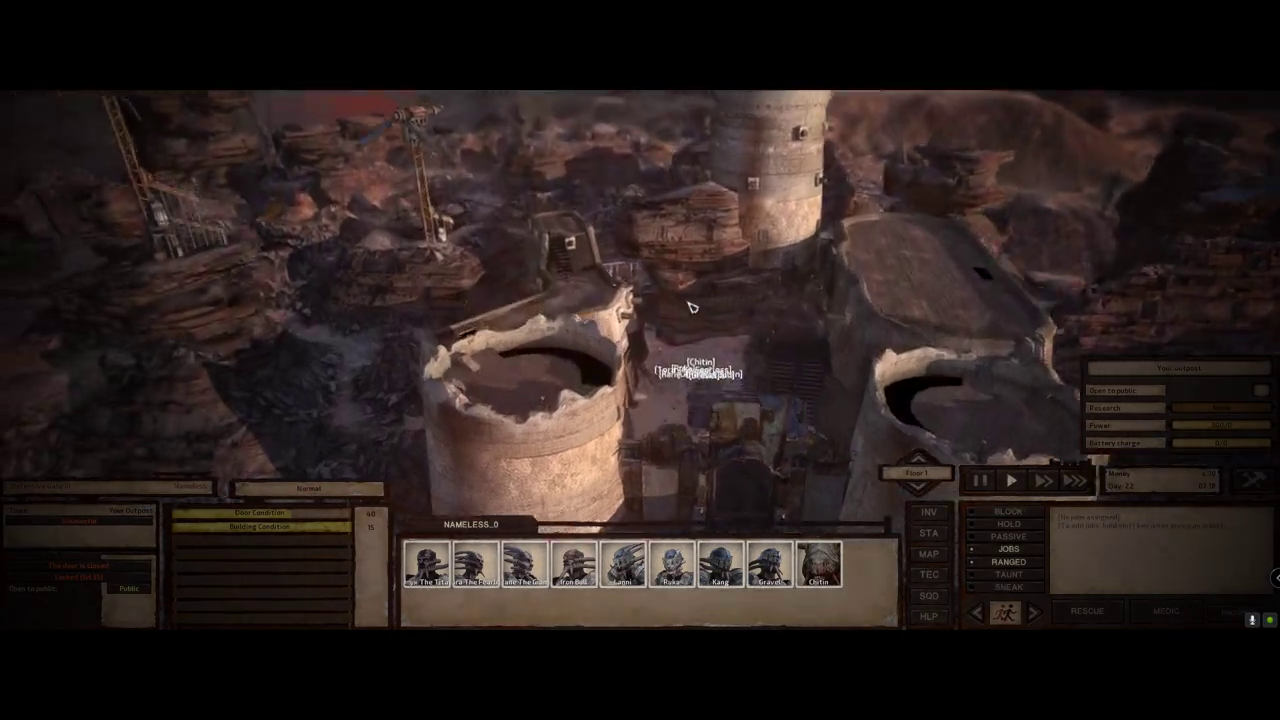
{"action": "scroll", "coordinate": [667, 289], "scroll_direction": "down", "scroll_amount": 3}
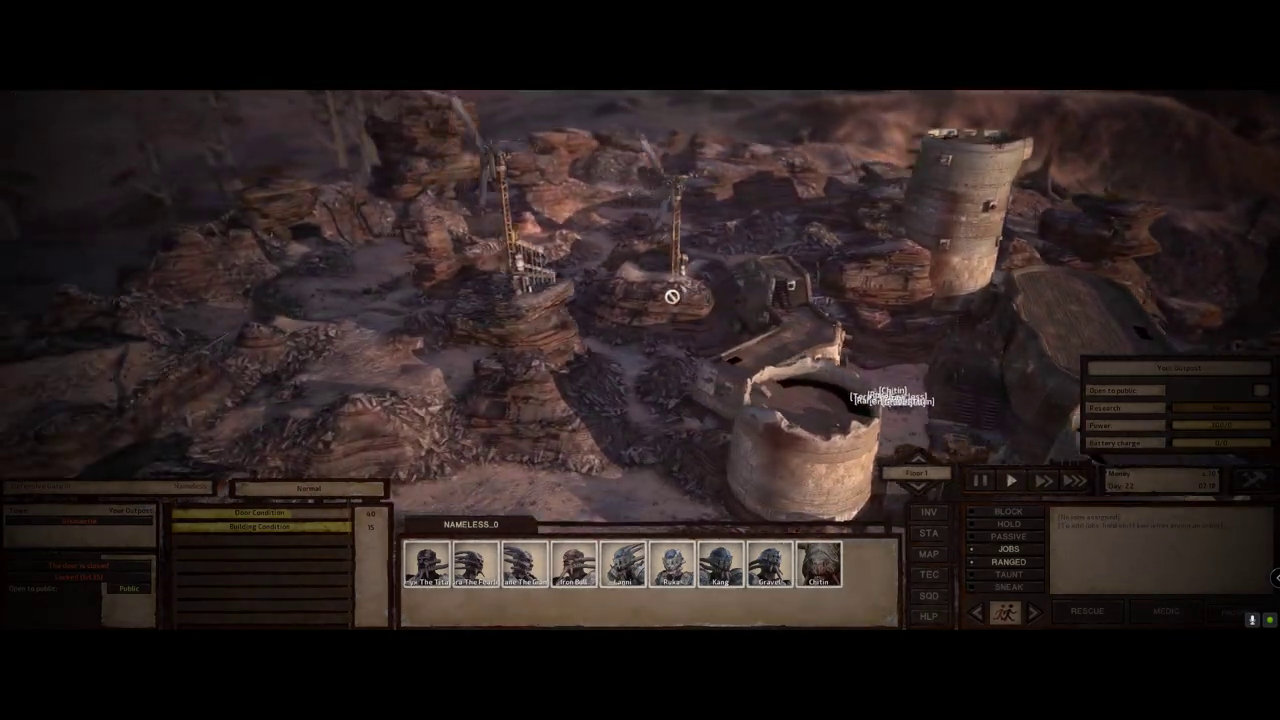
Survey the rock formations and trees around the outpost and the terrain stretching into the Stenn Desert
{"action": "key", "text": "a"}
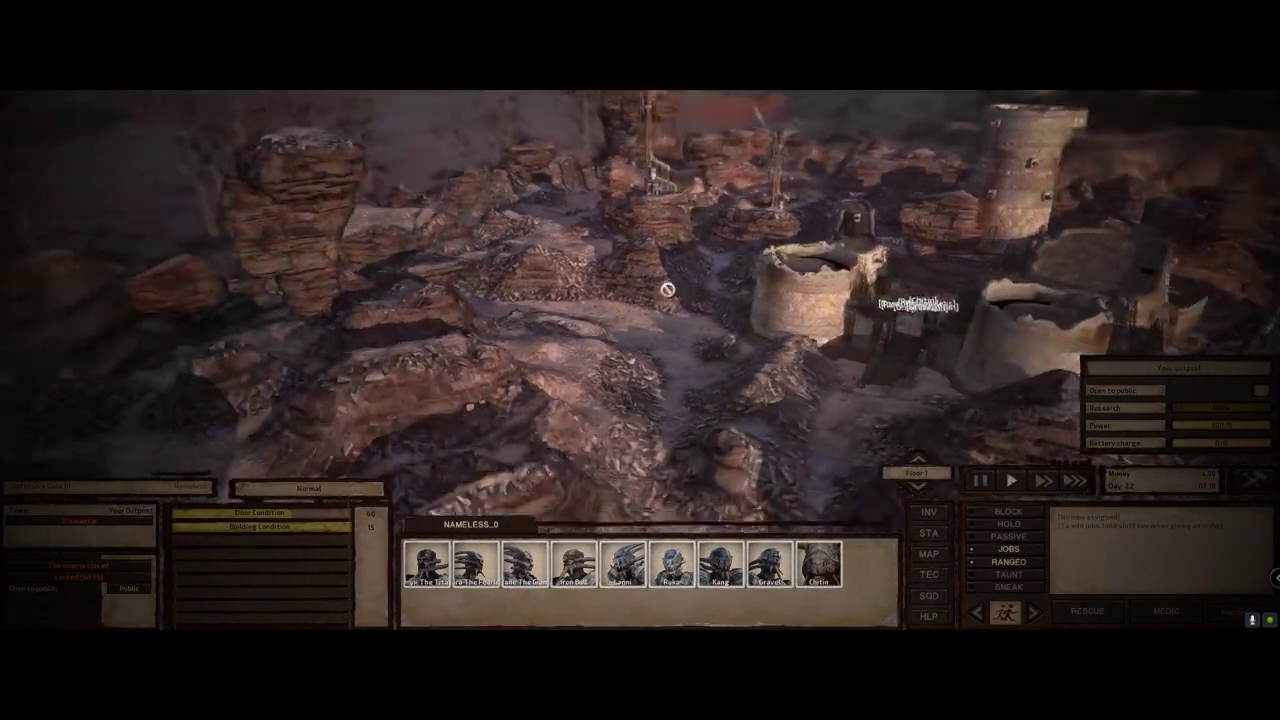
{"action": "scroll", "coordinate": [667, 289], "scroll_direction": "up", "scroll_amount": 3}
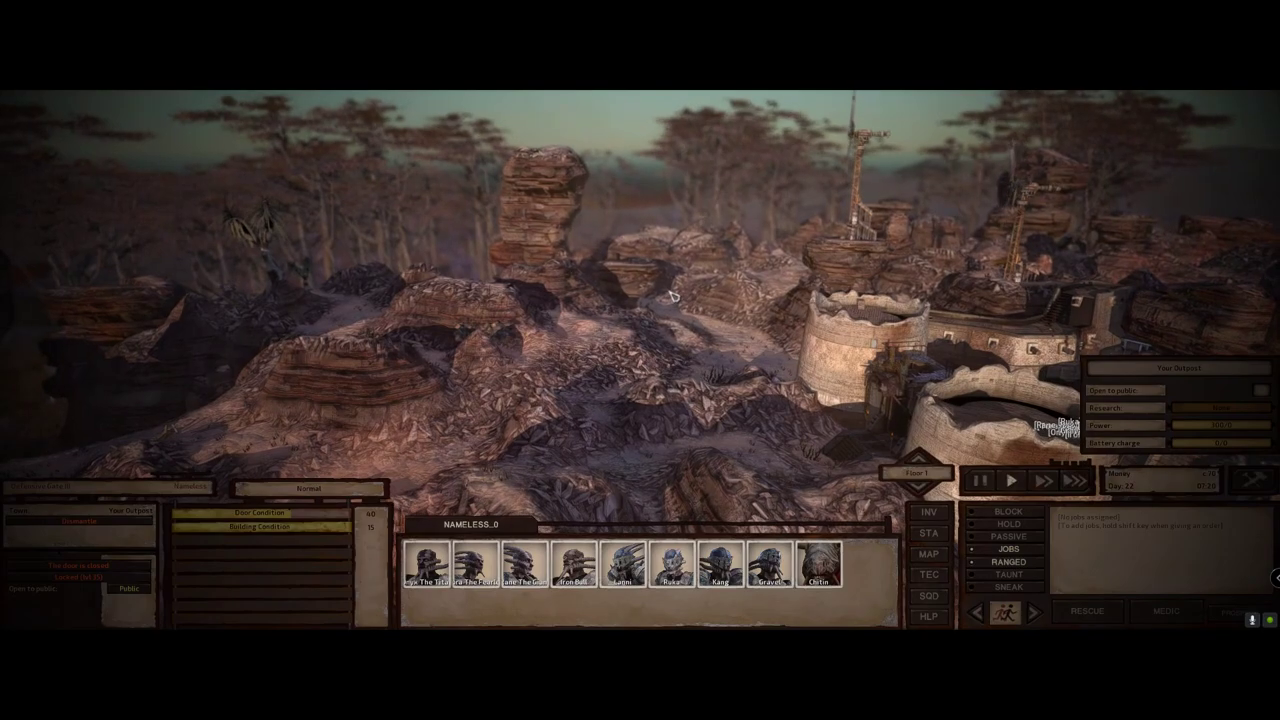
{"action": "key", "text": "e"}
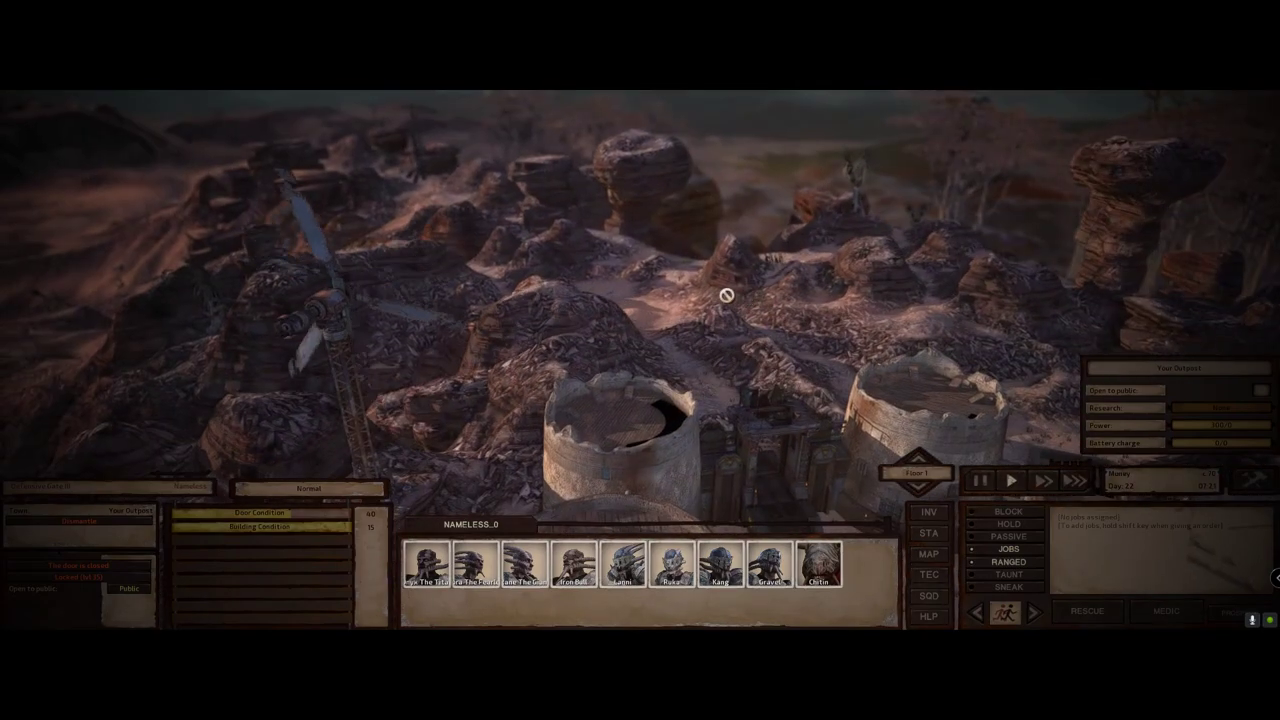
{"action": "key", "text": "w"}
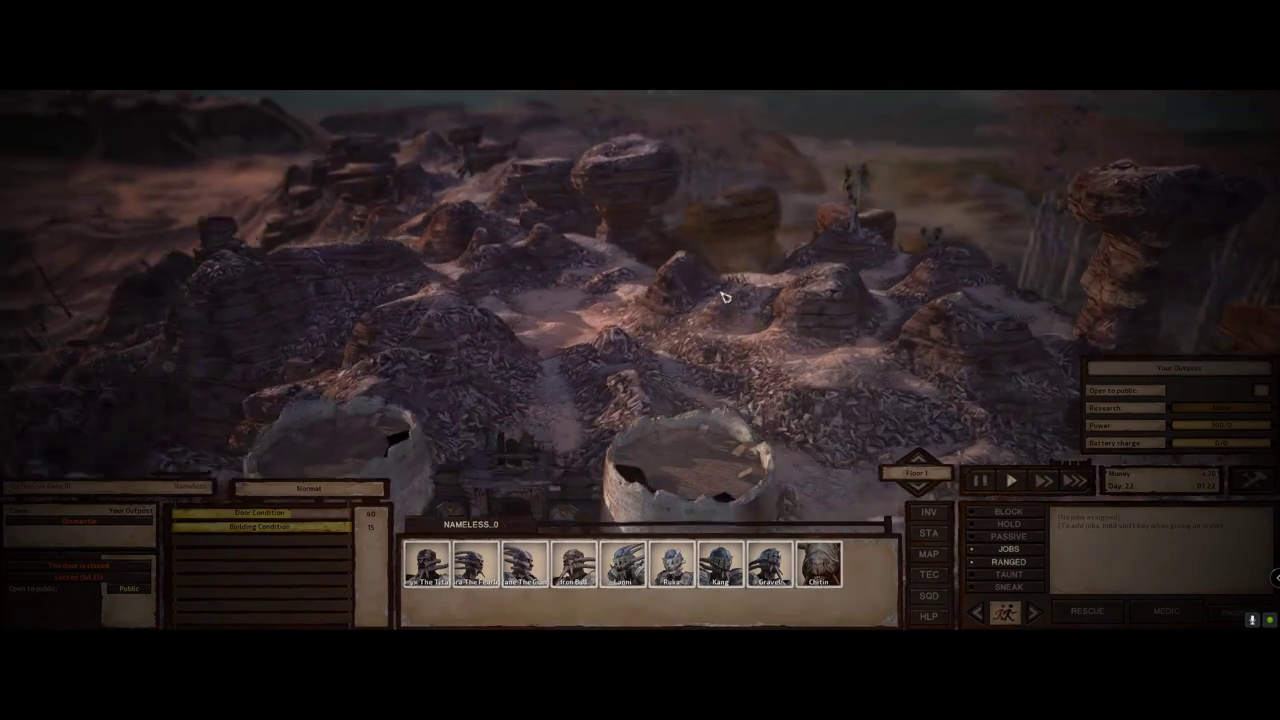
{"action": "key", "text": "w"}
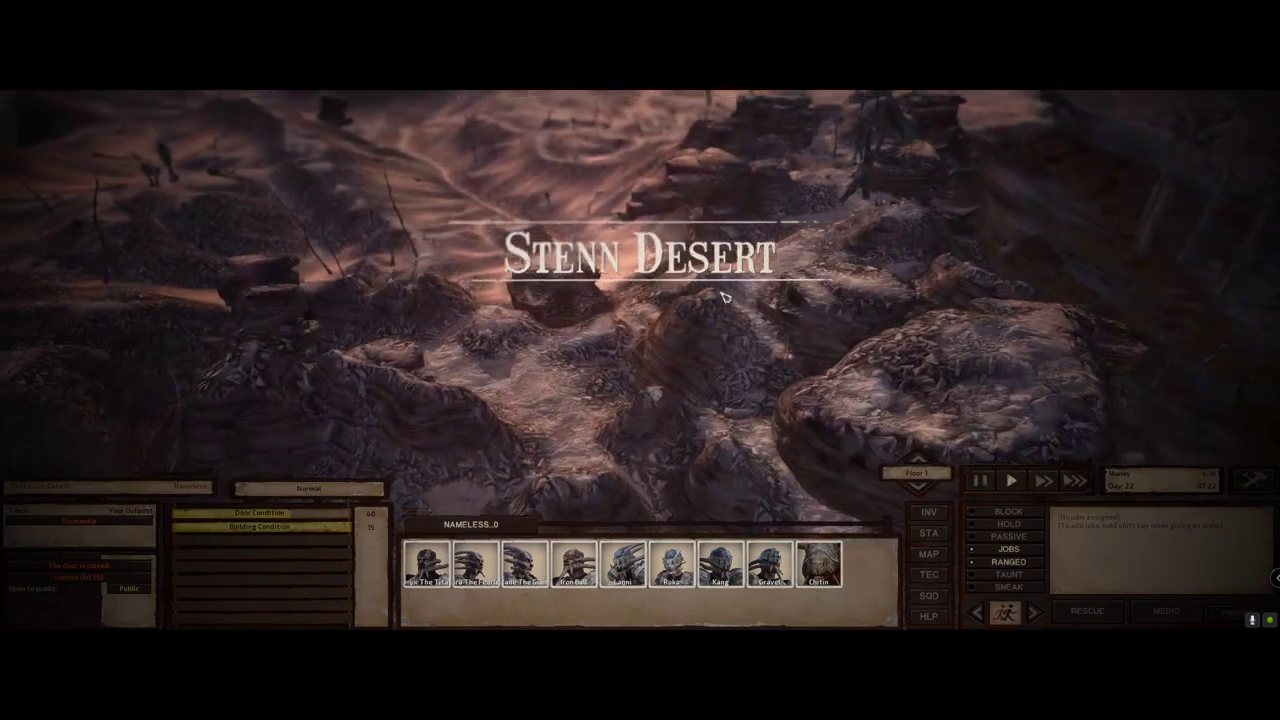
{"action": "key", "text": "s"}
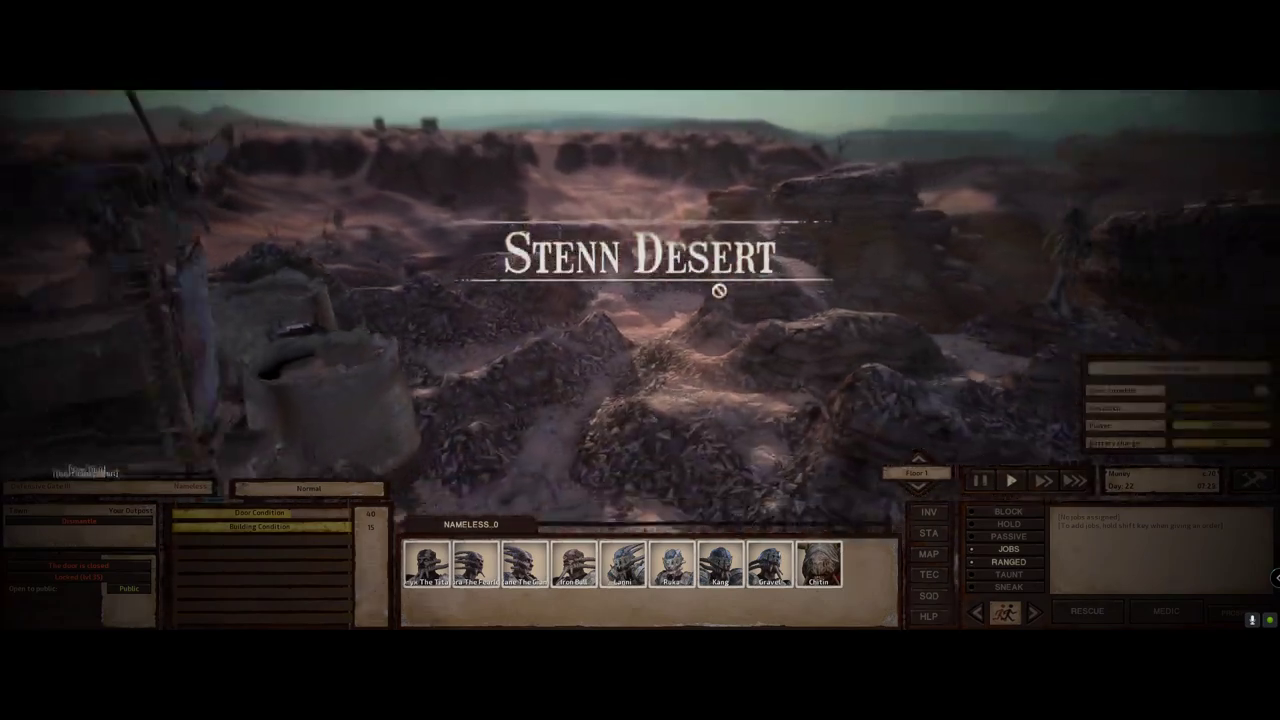